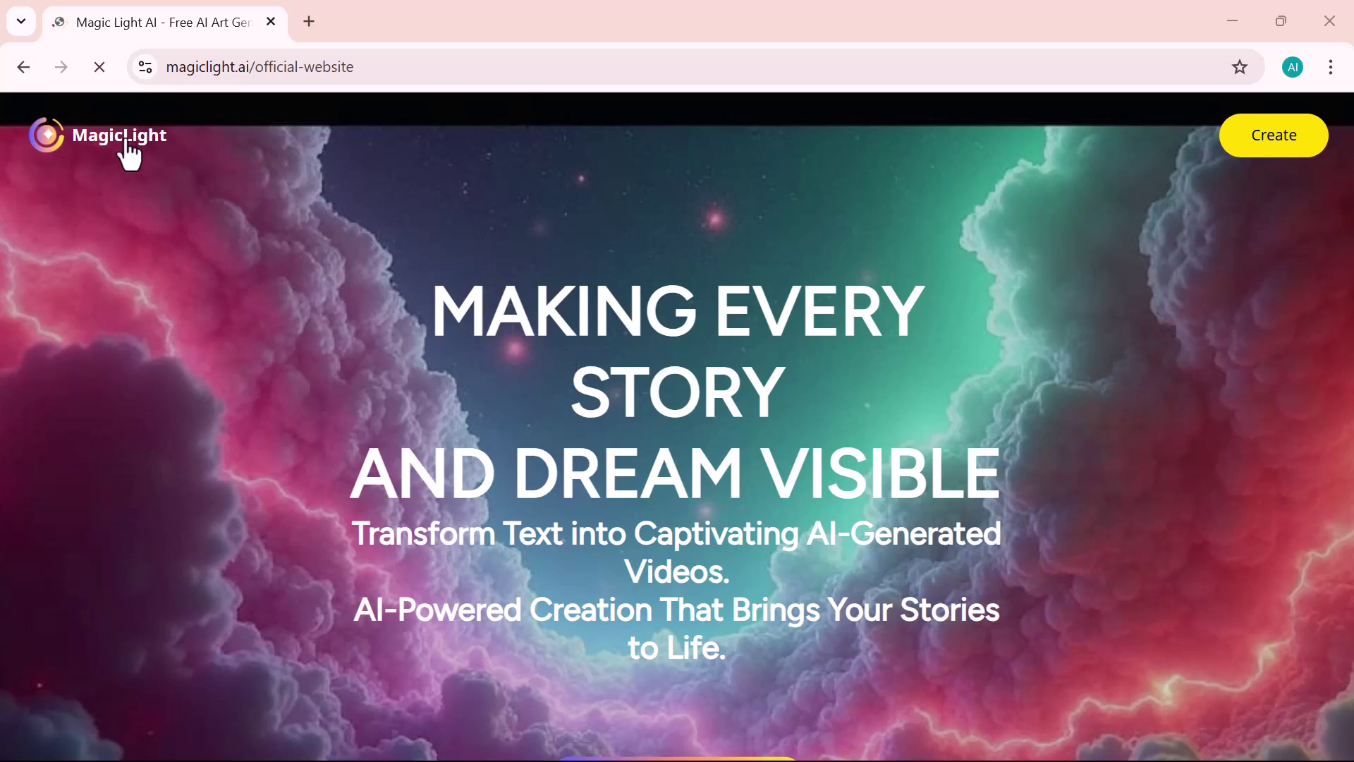
- Scroll through the MagicLight landing page headlined 'Making Every Story and Dream Visible'
scroll(510, 385, "down", 7)
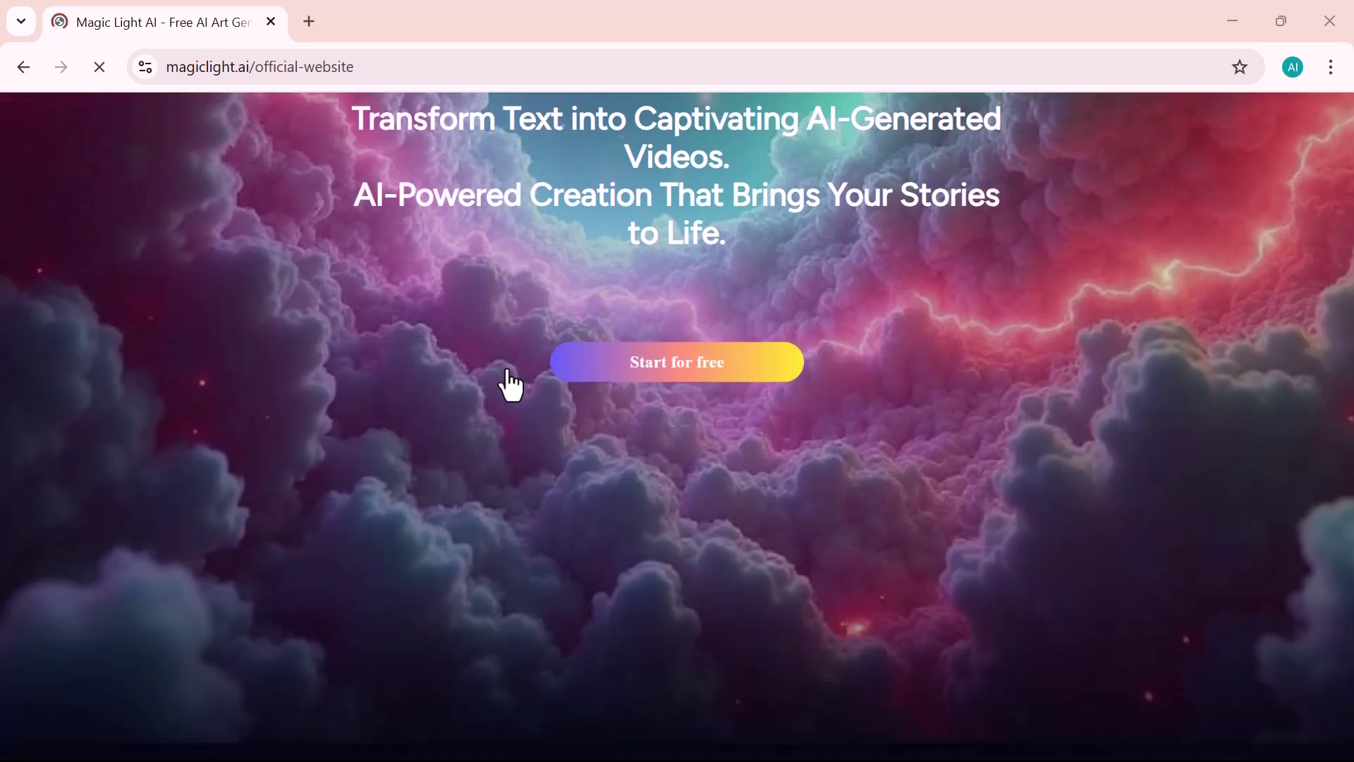
scroll(510, 385, "down", 8)
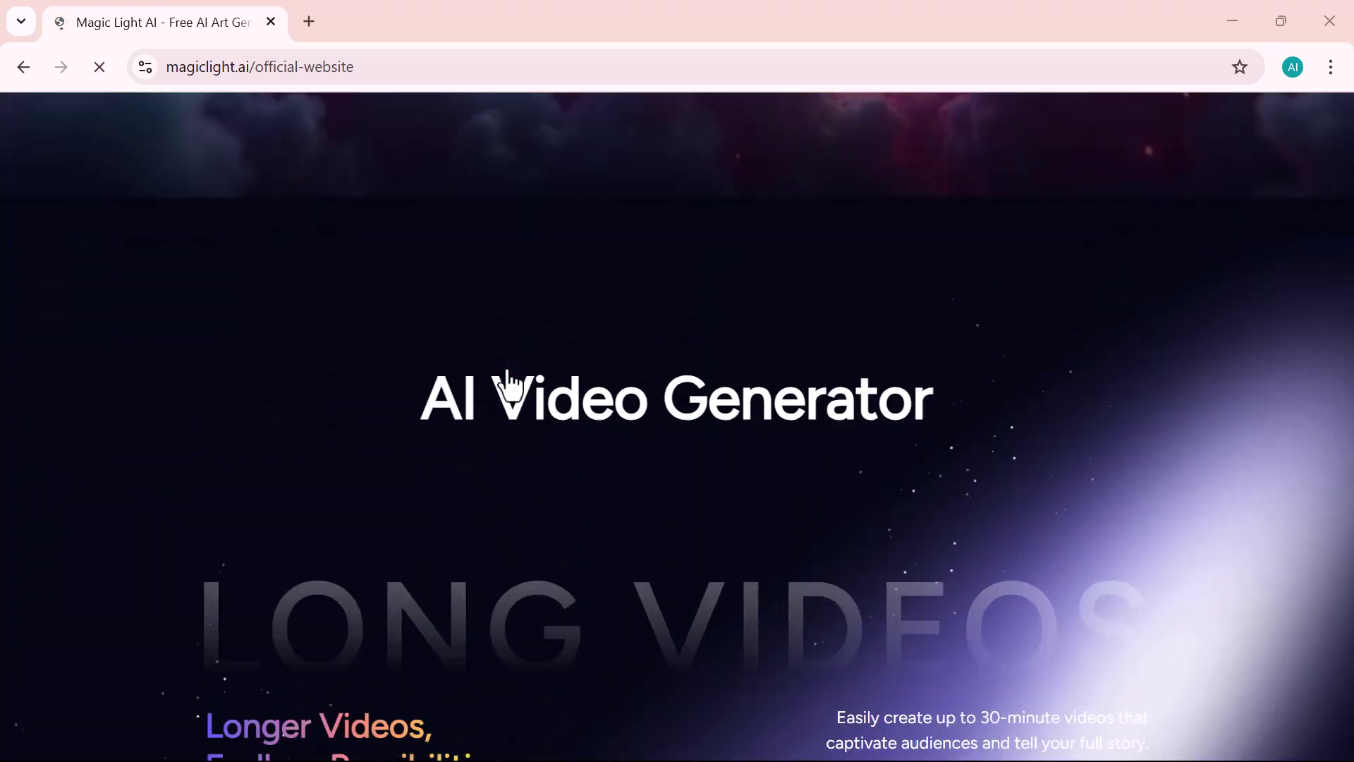
scroll(507, 384, "down", 1)
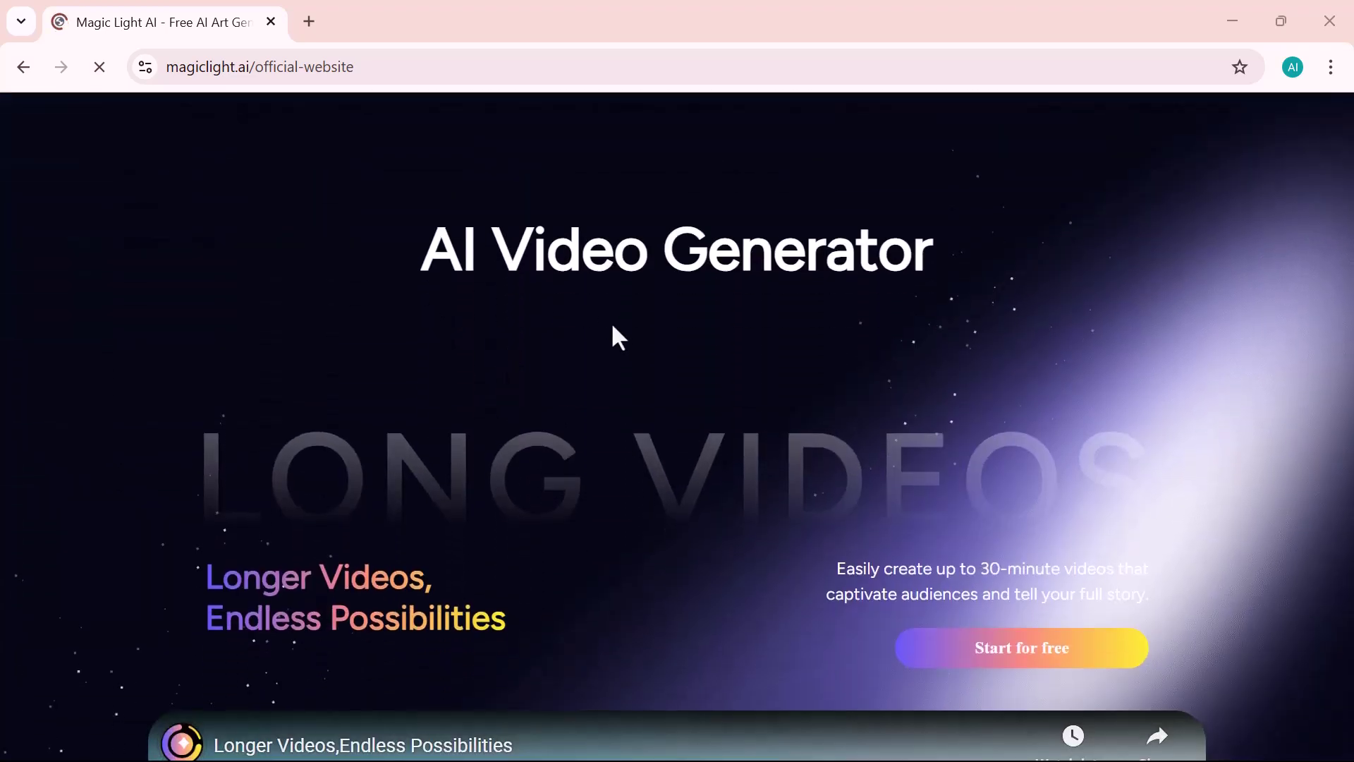
scroll(612, 327, "down", 6)
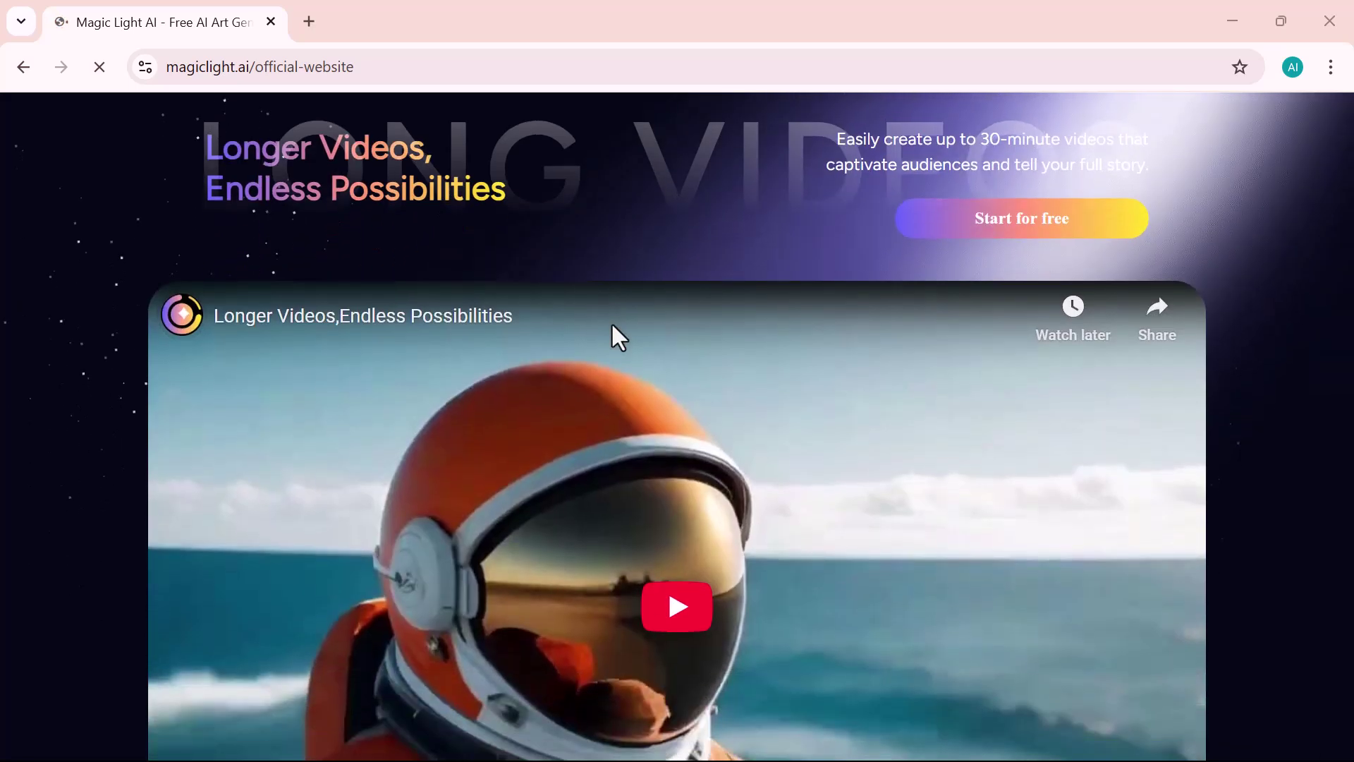
scroll(612, 325, "down", 1)
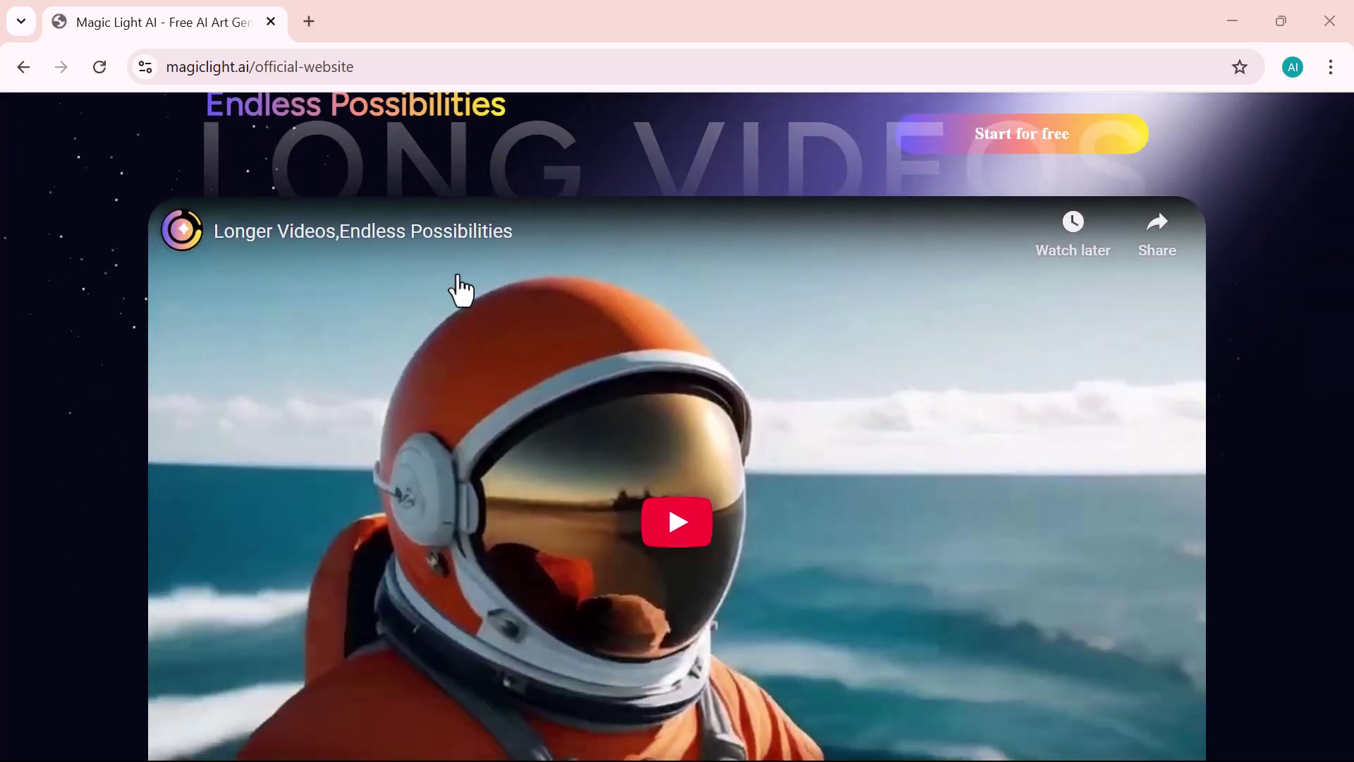
scroll(508, 292, "down", 1)
scroll(520, 303, "down", 1)
scroll(521, 303, "down", 5)
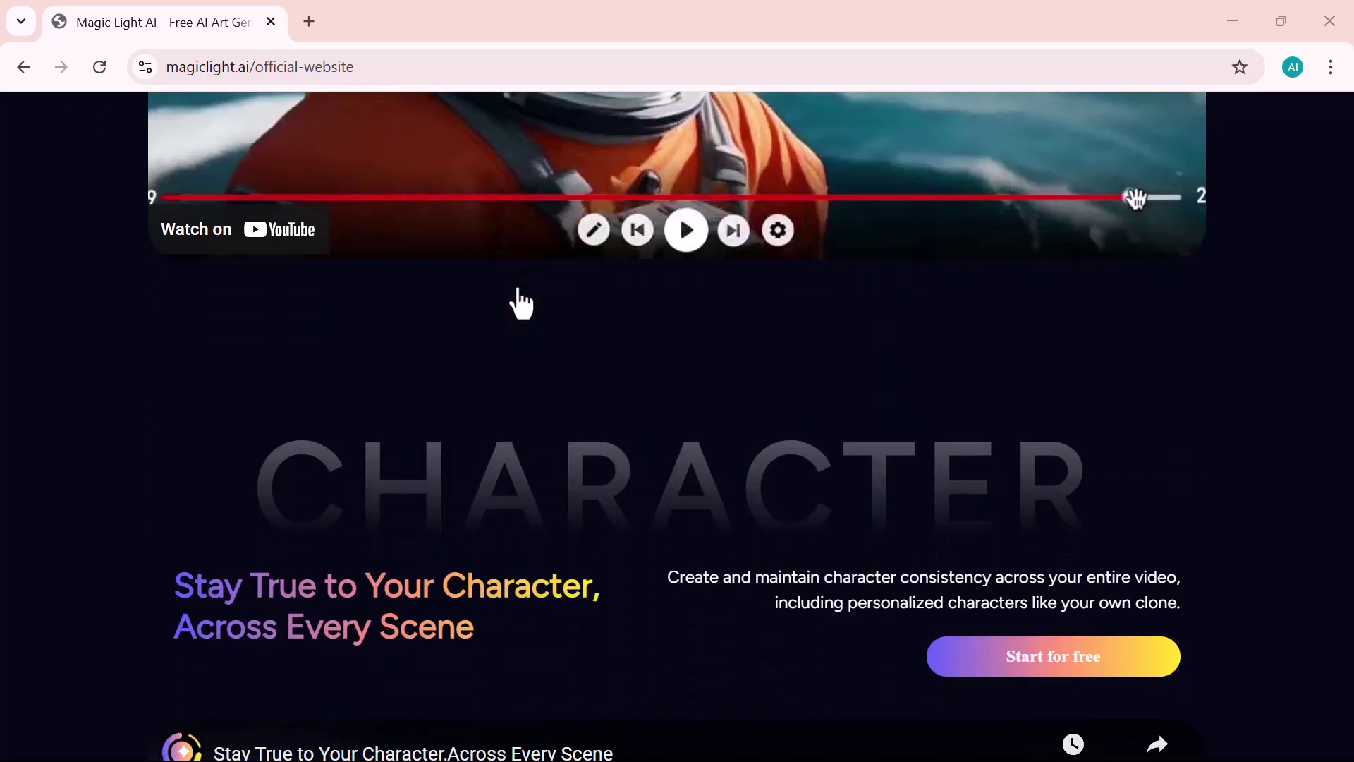
scroll(520, 303, "down", 3)
scroll(520, 303, "down", 3)
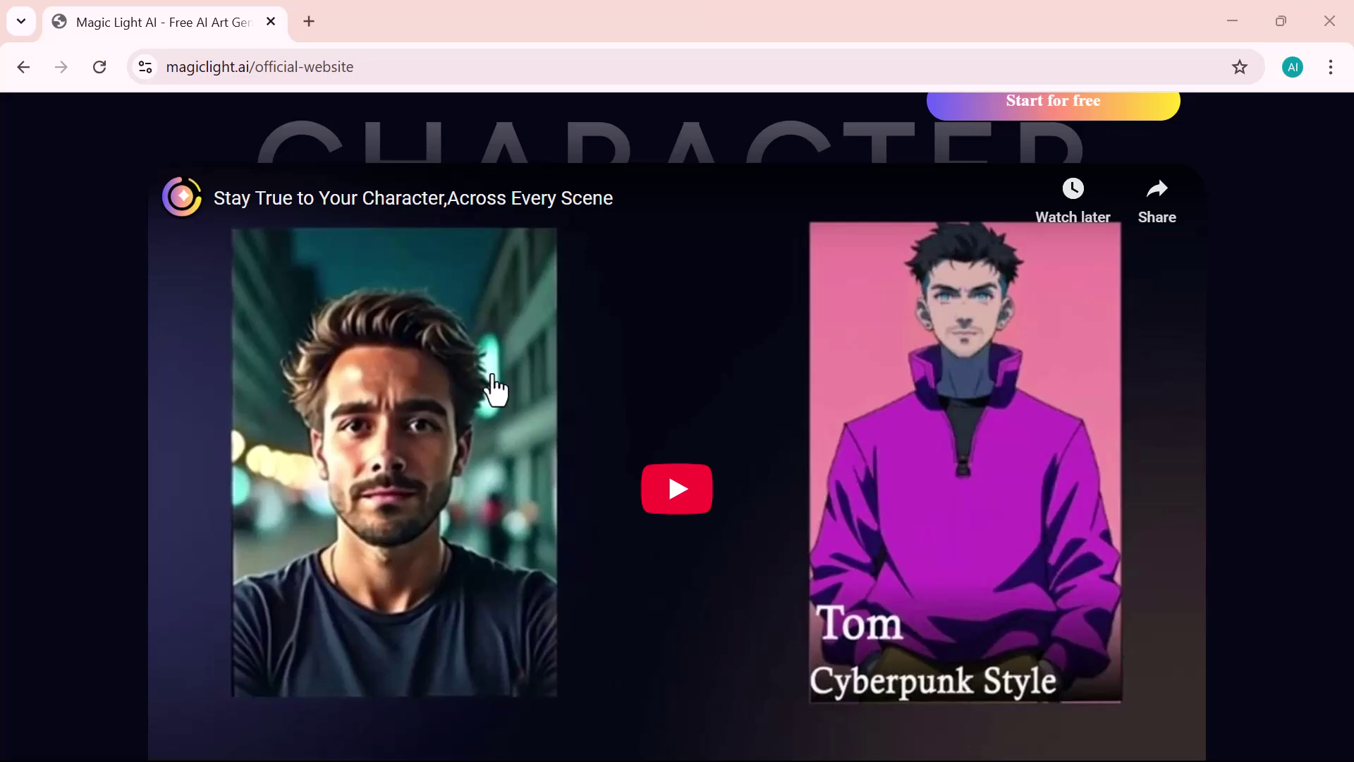
scroll(886, 402, "down", 5)
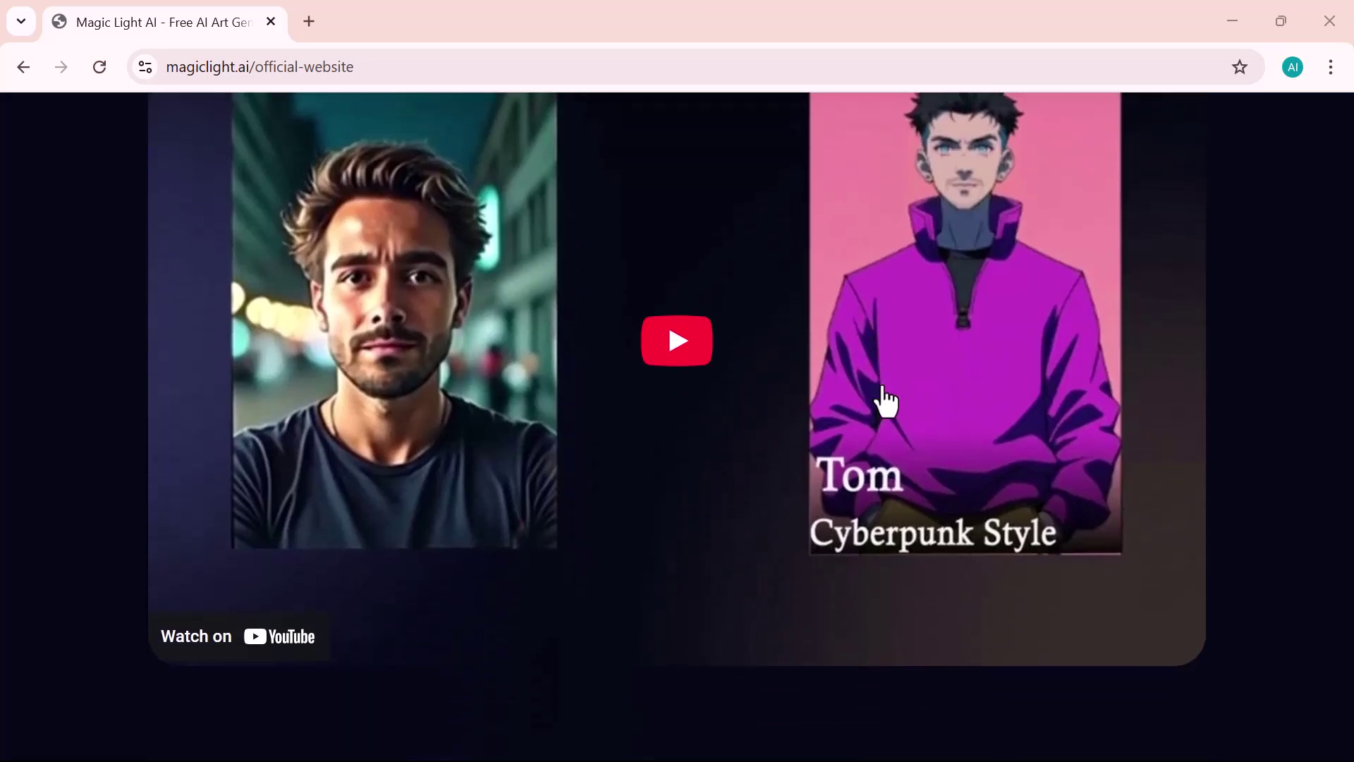
scroll(889, 384, "down", 6)
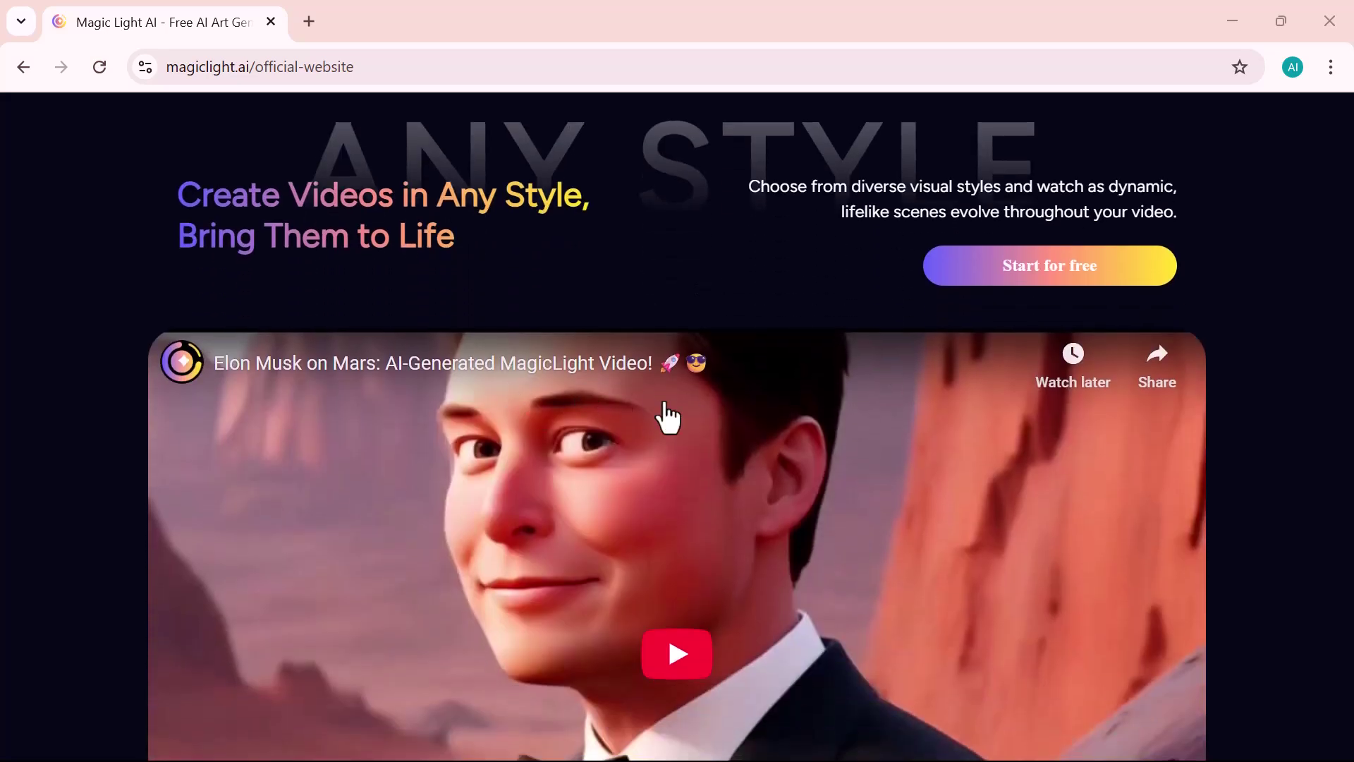
scroll(692, 423, "down", 5)
scroll(695, 423, "down", 6)
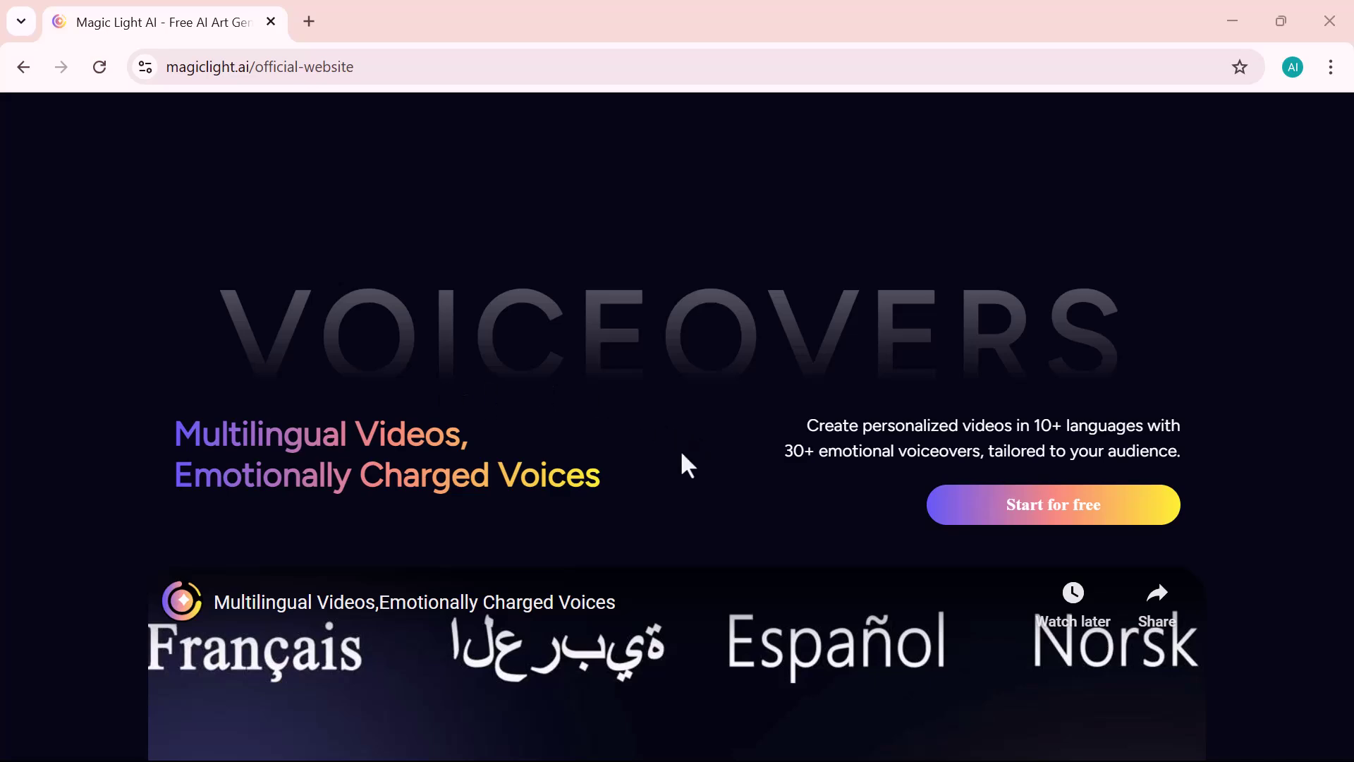
scroll(650, 561, "down", 3)
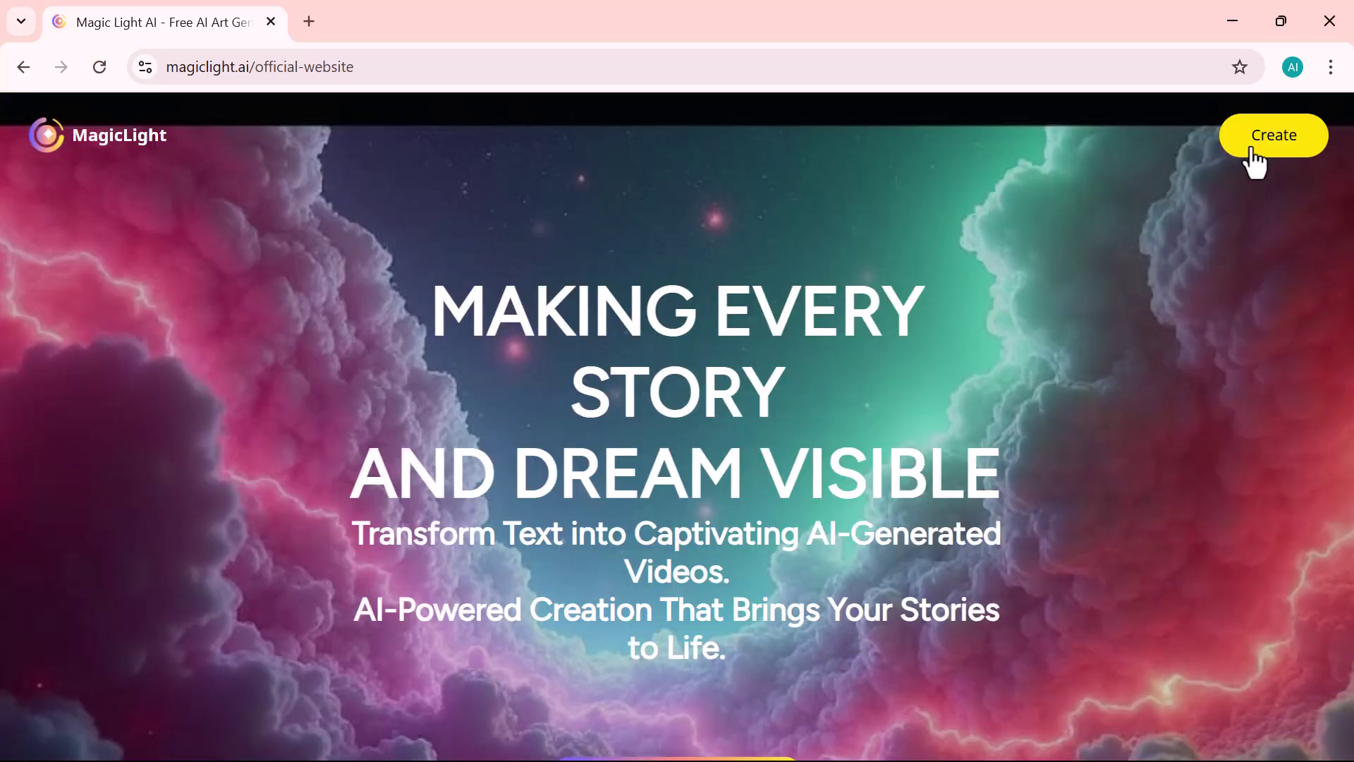
- Open the MagicLight app home page and browse it
left_click(1252, 150)
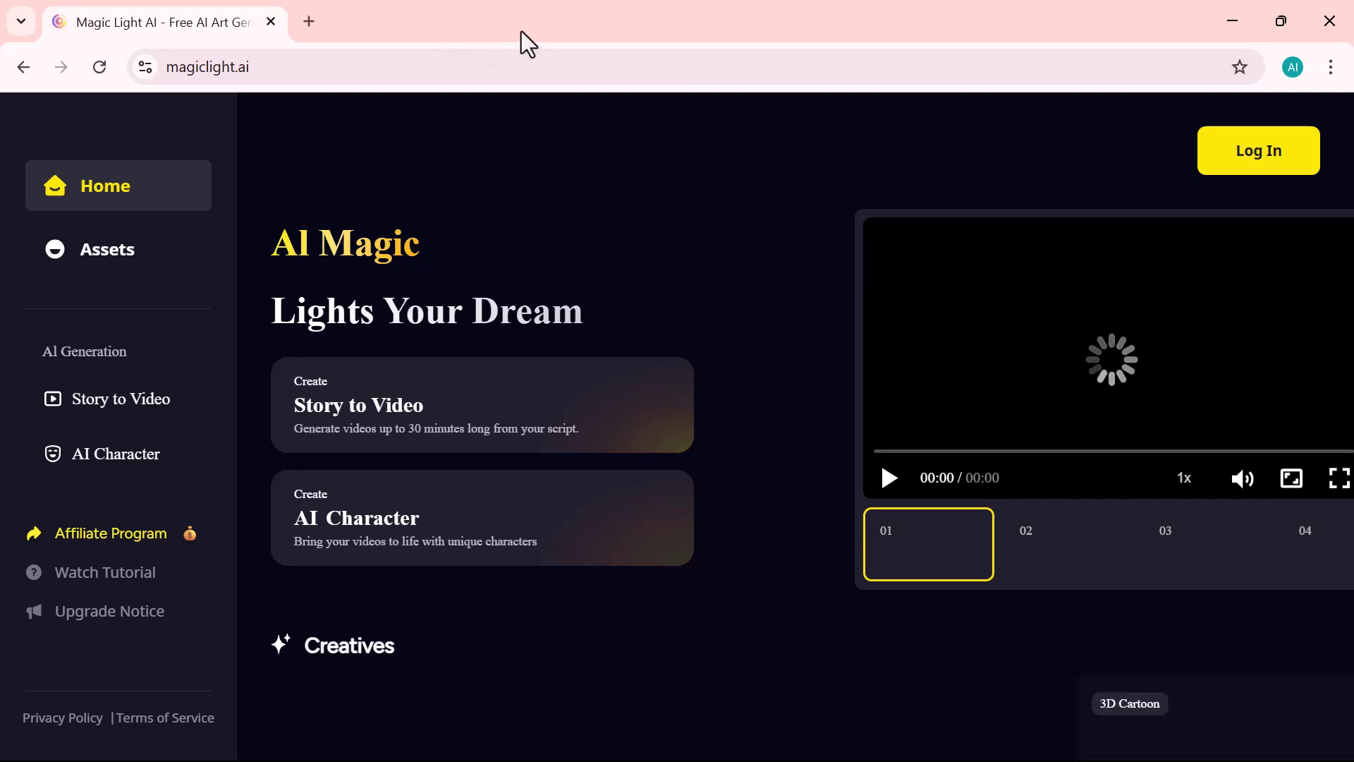
scroll(572, 252, "down", 6)
scroll(571, 253, "down", 6)
scroll(569, 248, "down", 2)
scroll(969, 435, "down", 10)
scroll(969, 435, "up", 4)
scroll(966, 433, "up", 10)
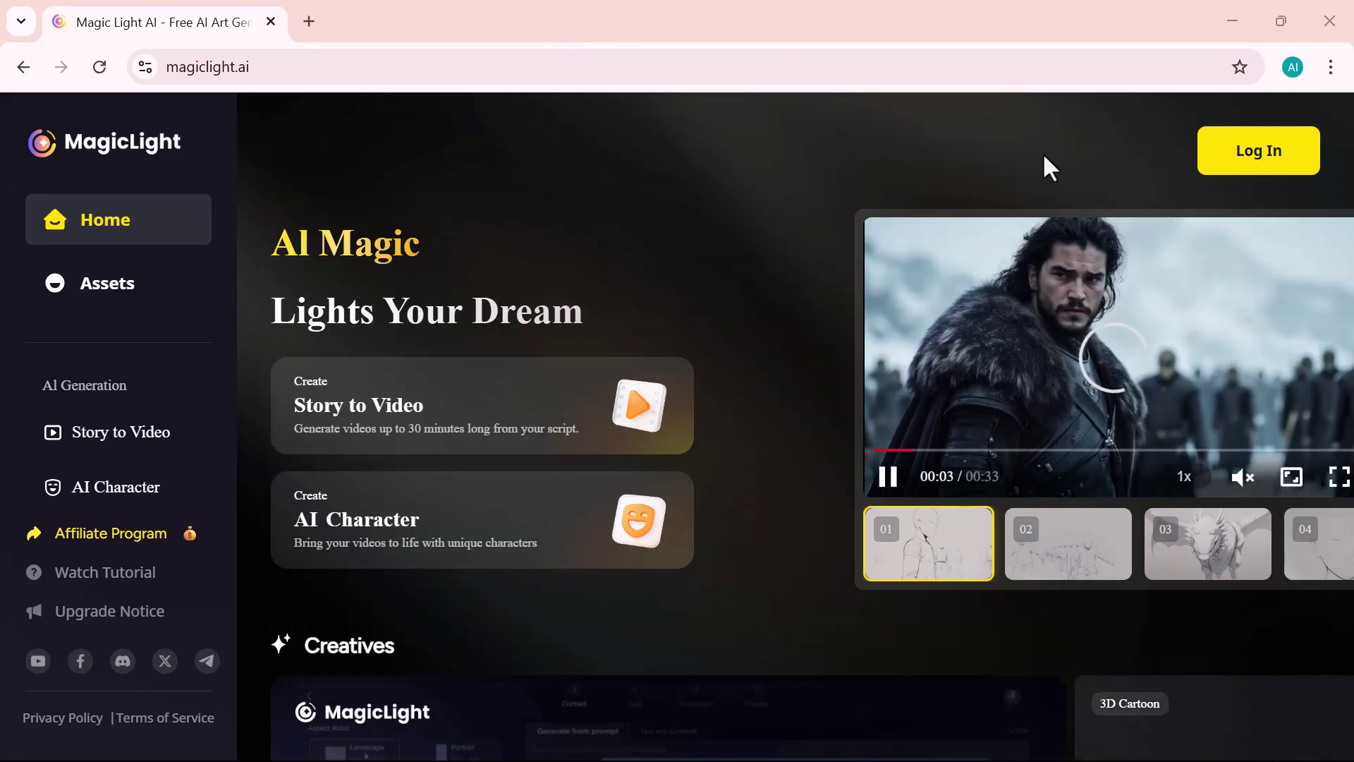
- Sign in to the Plus Plan account and scroll down to the Creatives gallery
left_click(1253, 165)
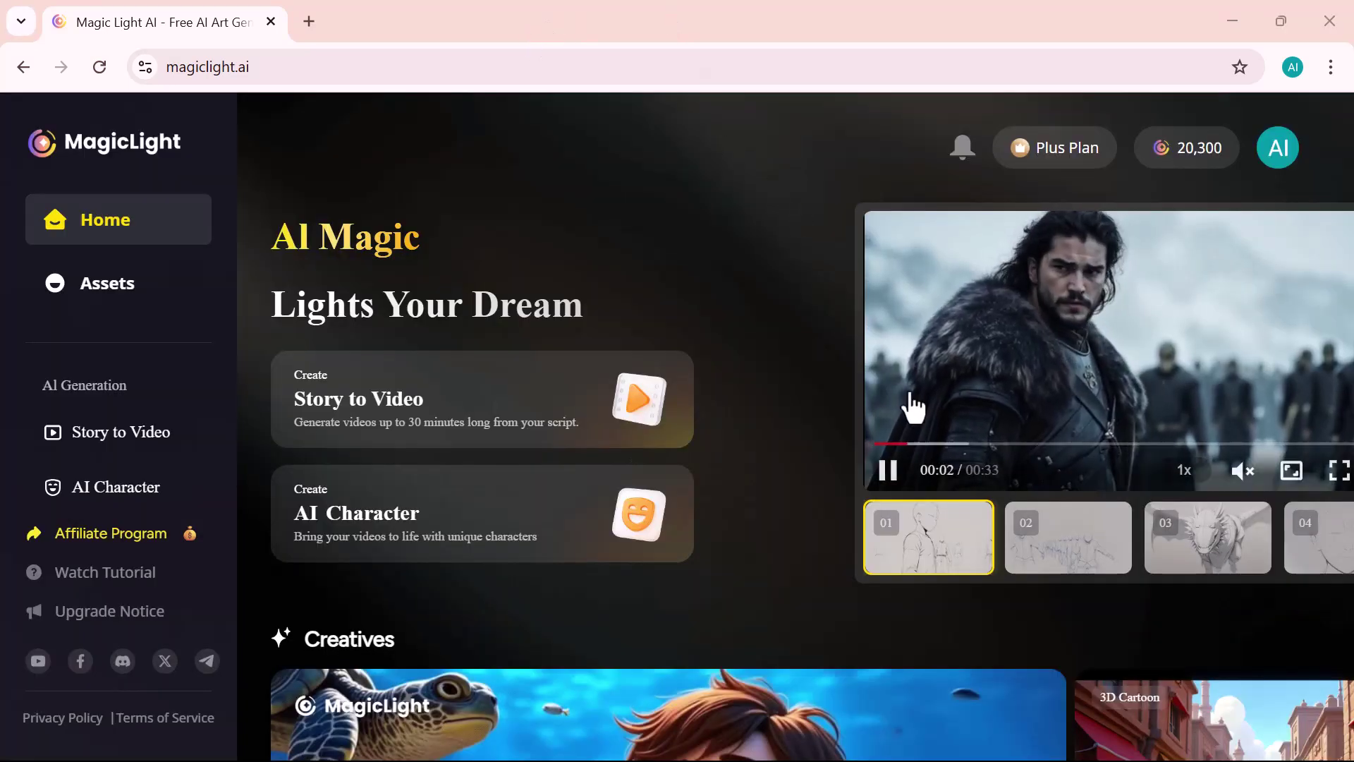
scroll(806, 402, "down", 3)
scroll(807, 406, "up", 3)
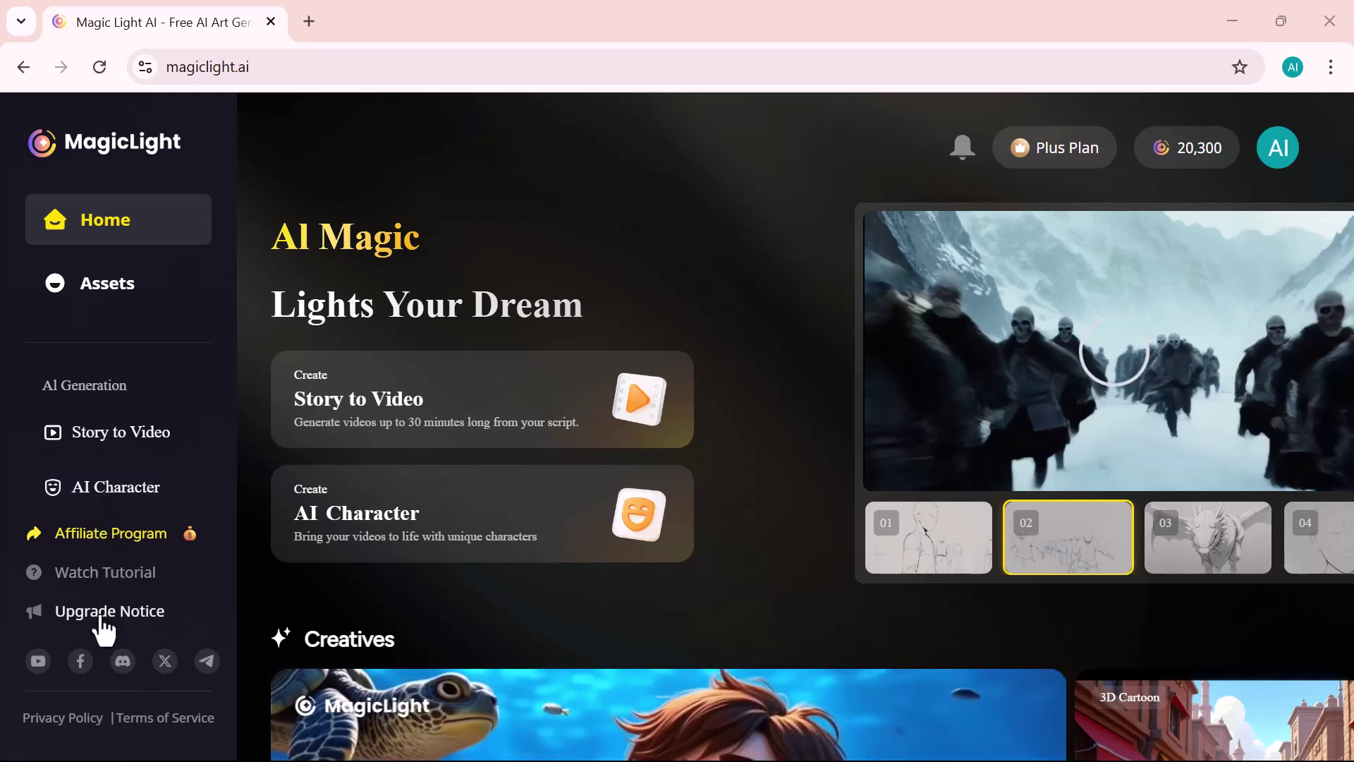
scroll(496, 589, "down", 8)
scroll(496, 586, "down", 4)
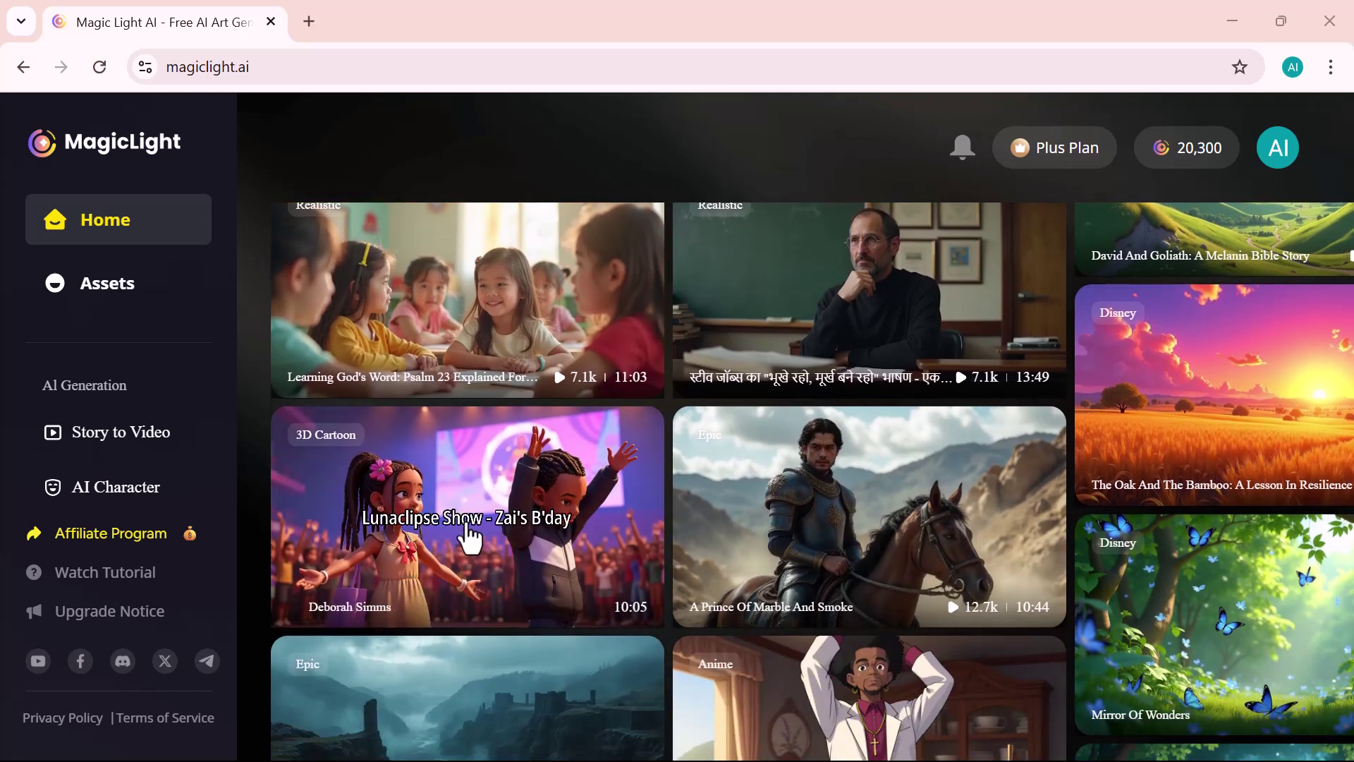
left_click(469, 540)
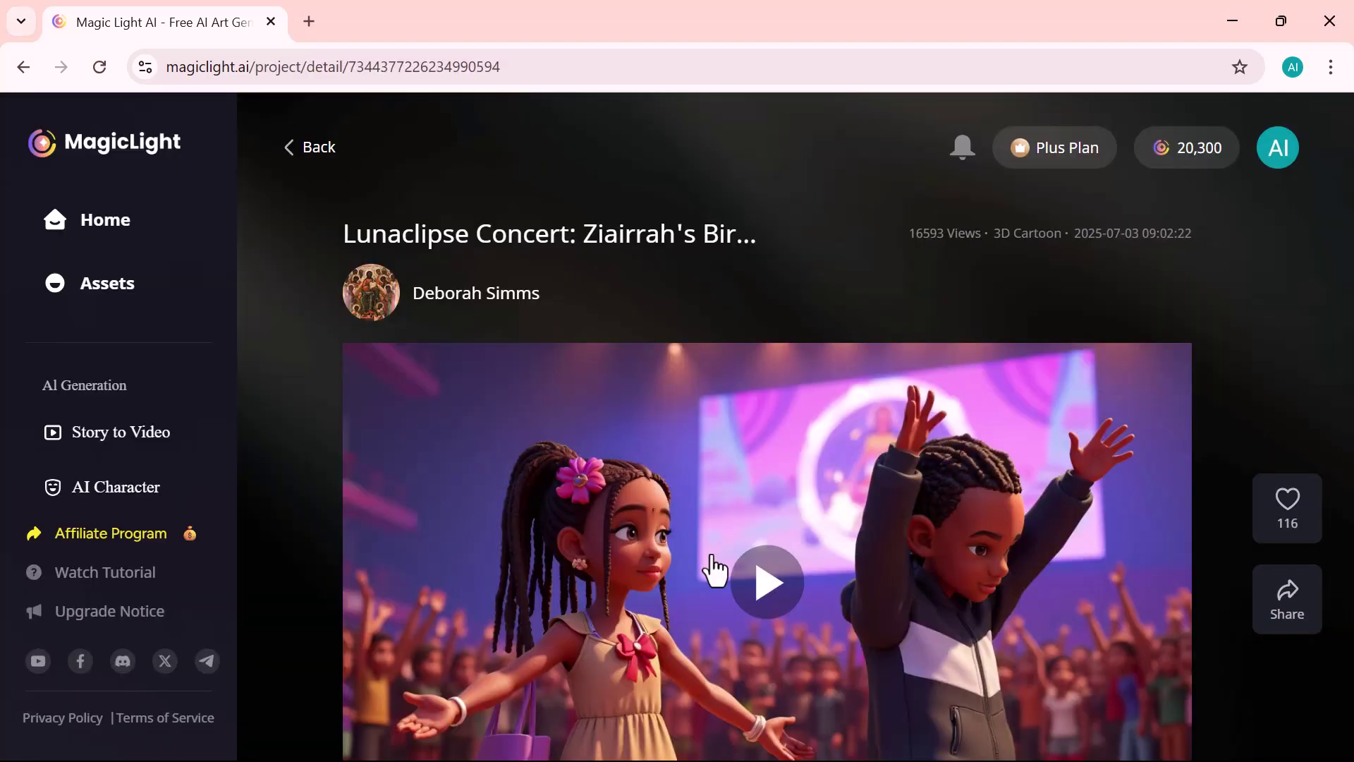
scroll(713, 568, "down", 3)
left_click(756, 422)
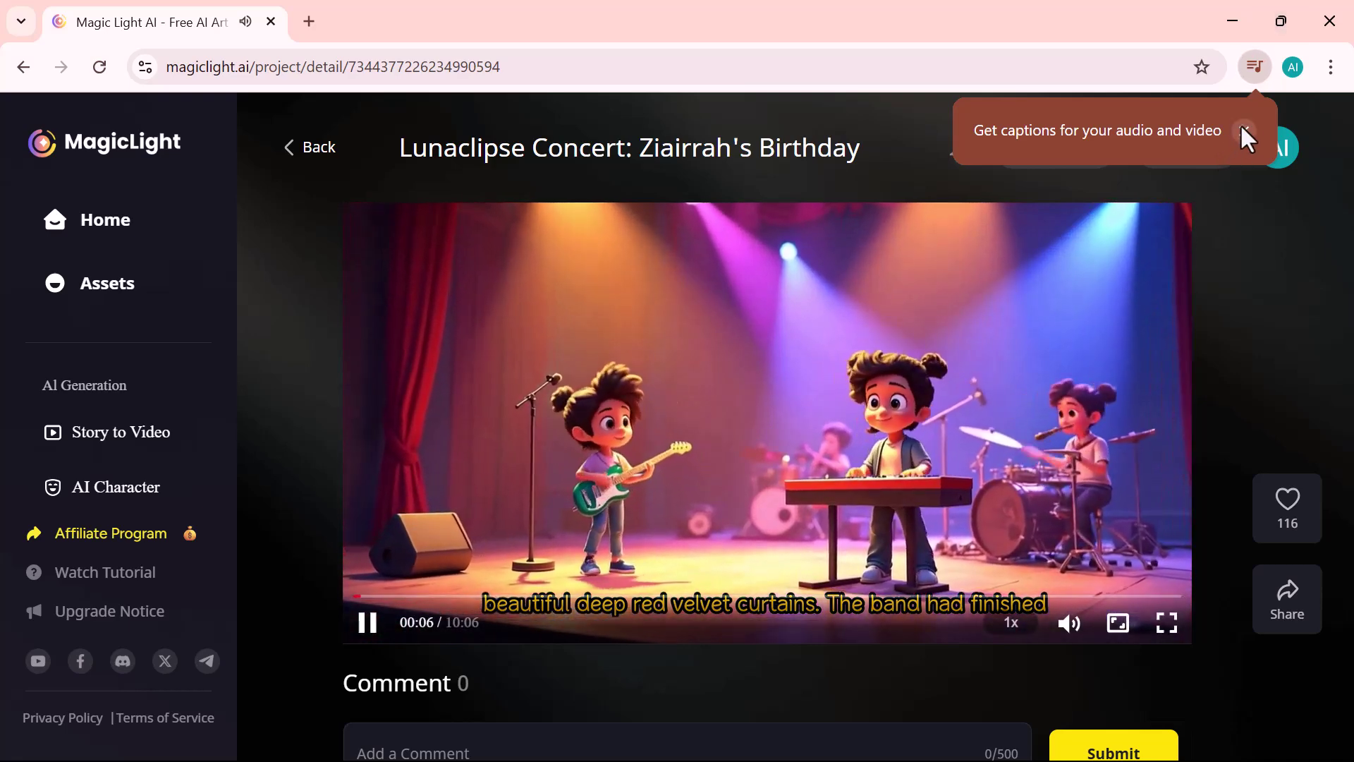
left_click(1243, 131)
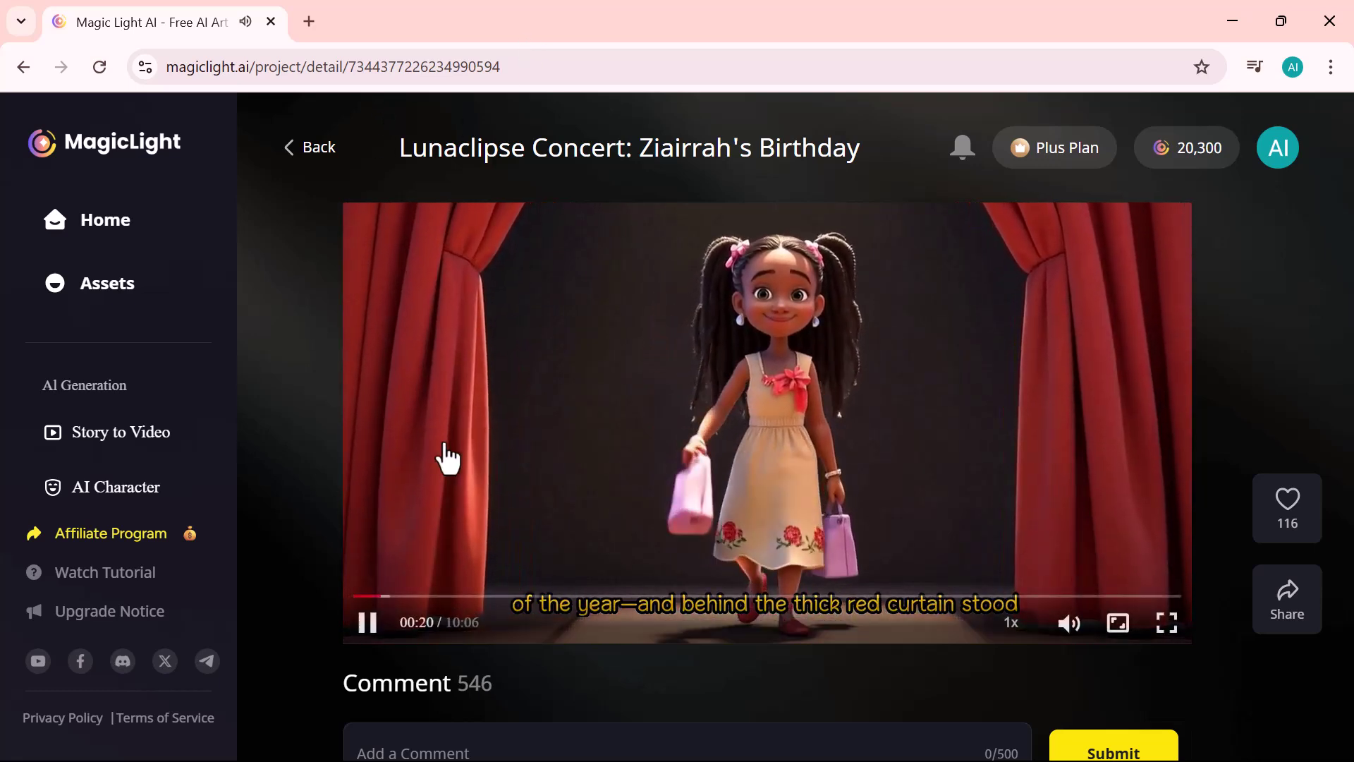
left_click(395, 585)
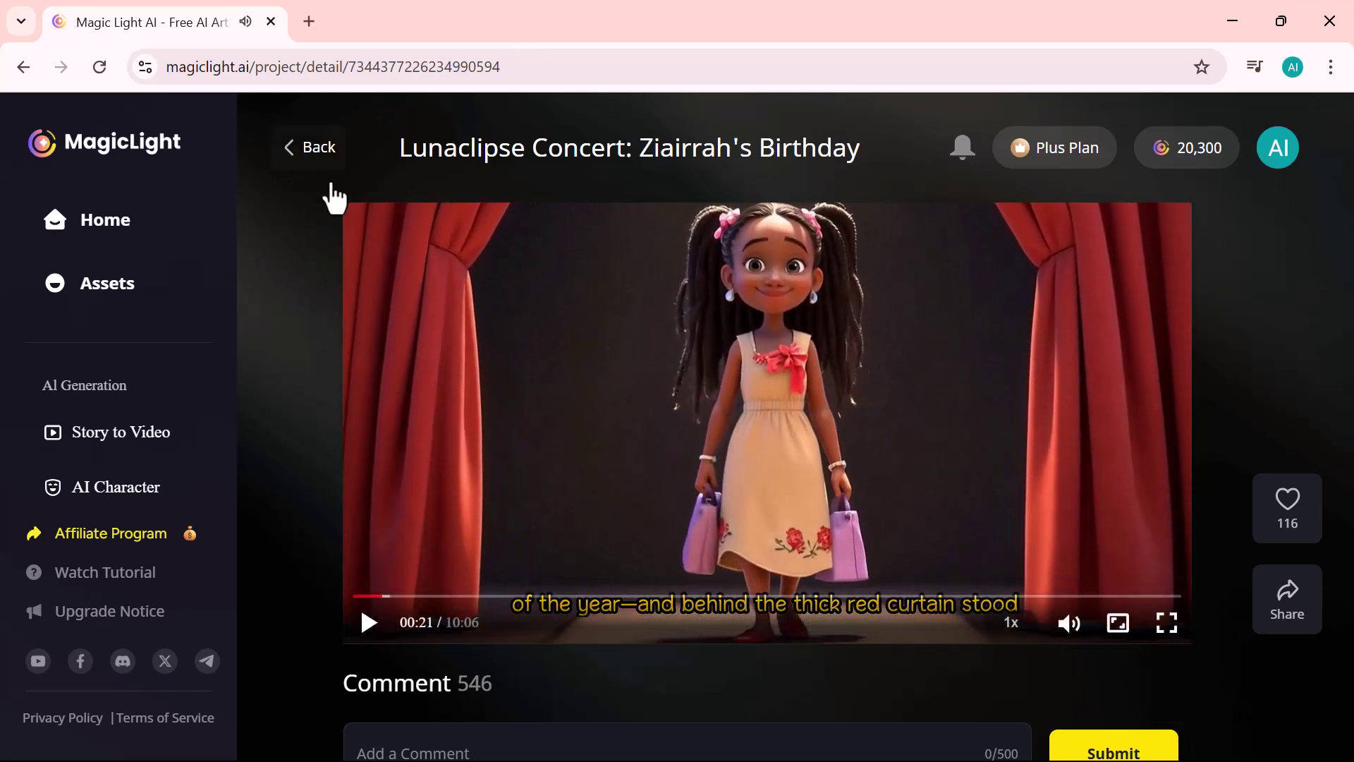
left_click(314, 147)
scroll(622, 447, "down", 5)
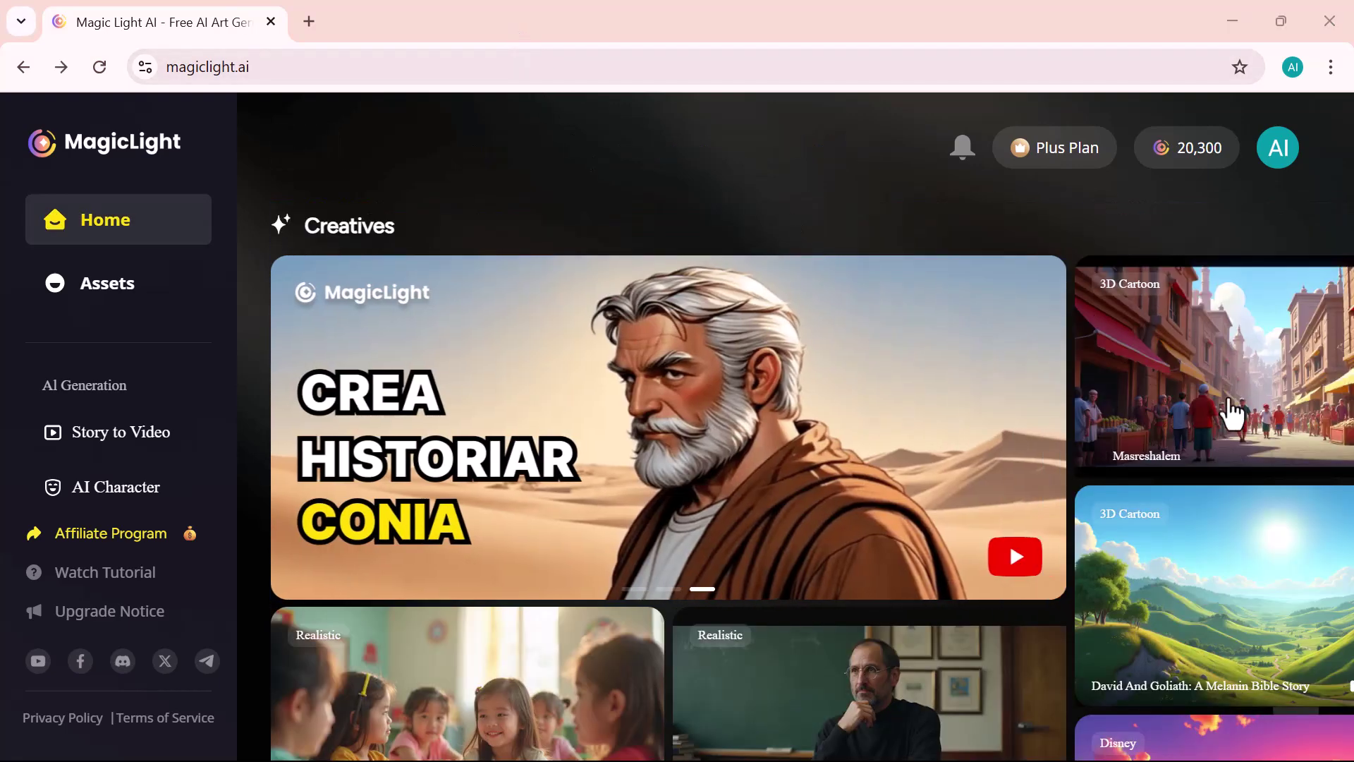
left_click(1229, 401)
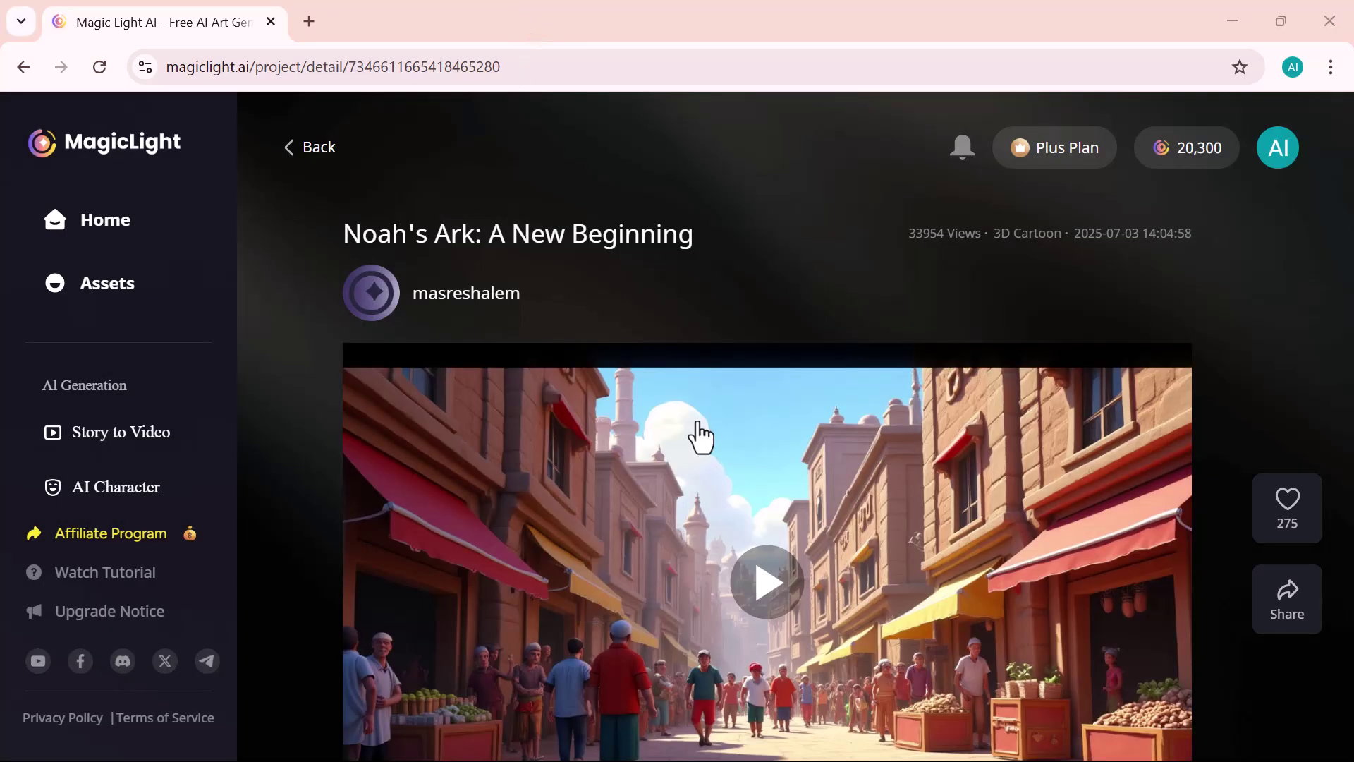
scroll(702, 437, "down", 2)
left_click(771, 437)
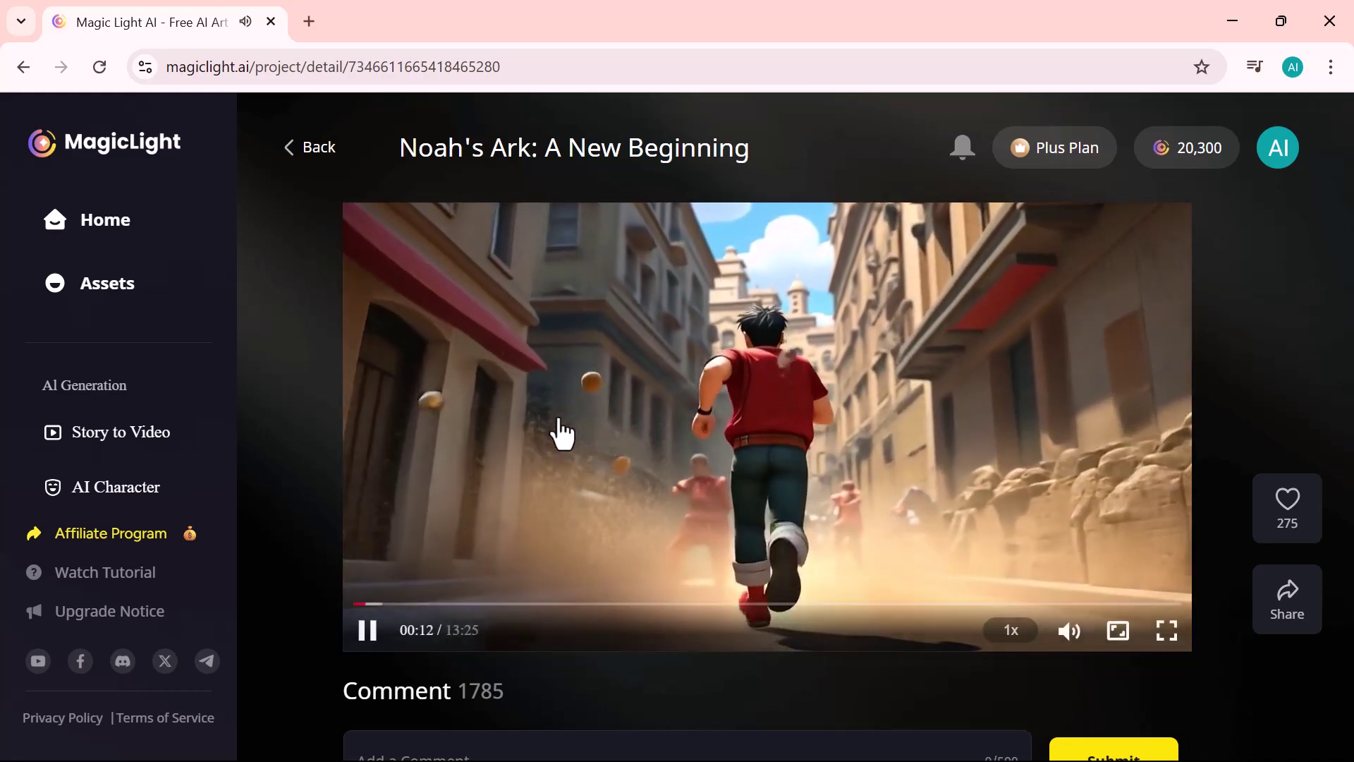
left_click(452, 338)
left_click(282, 152)
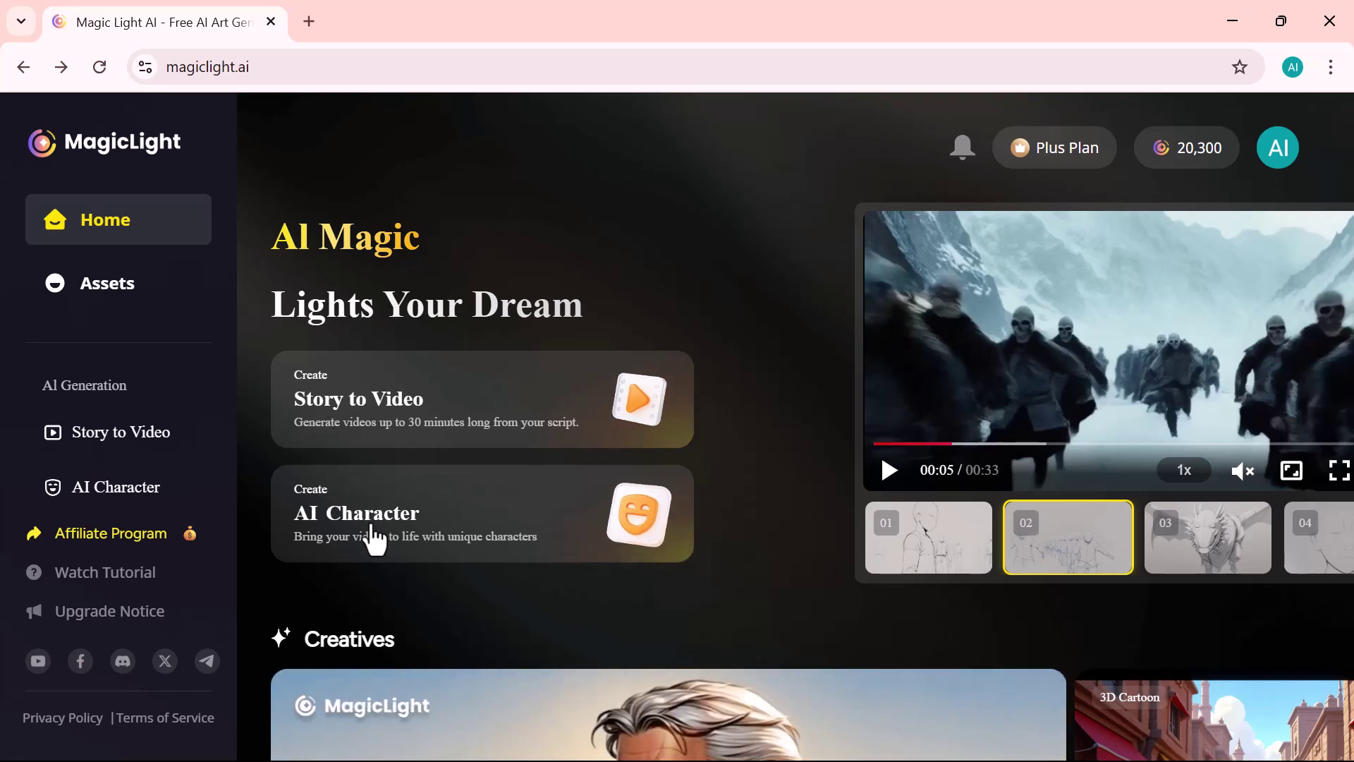
- Open the Create Character form, browse its Disney, Anime and Clay styles, then close it
left_click(324, 530)
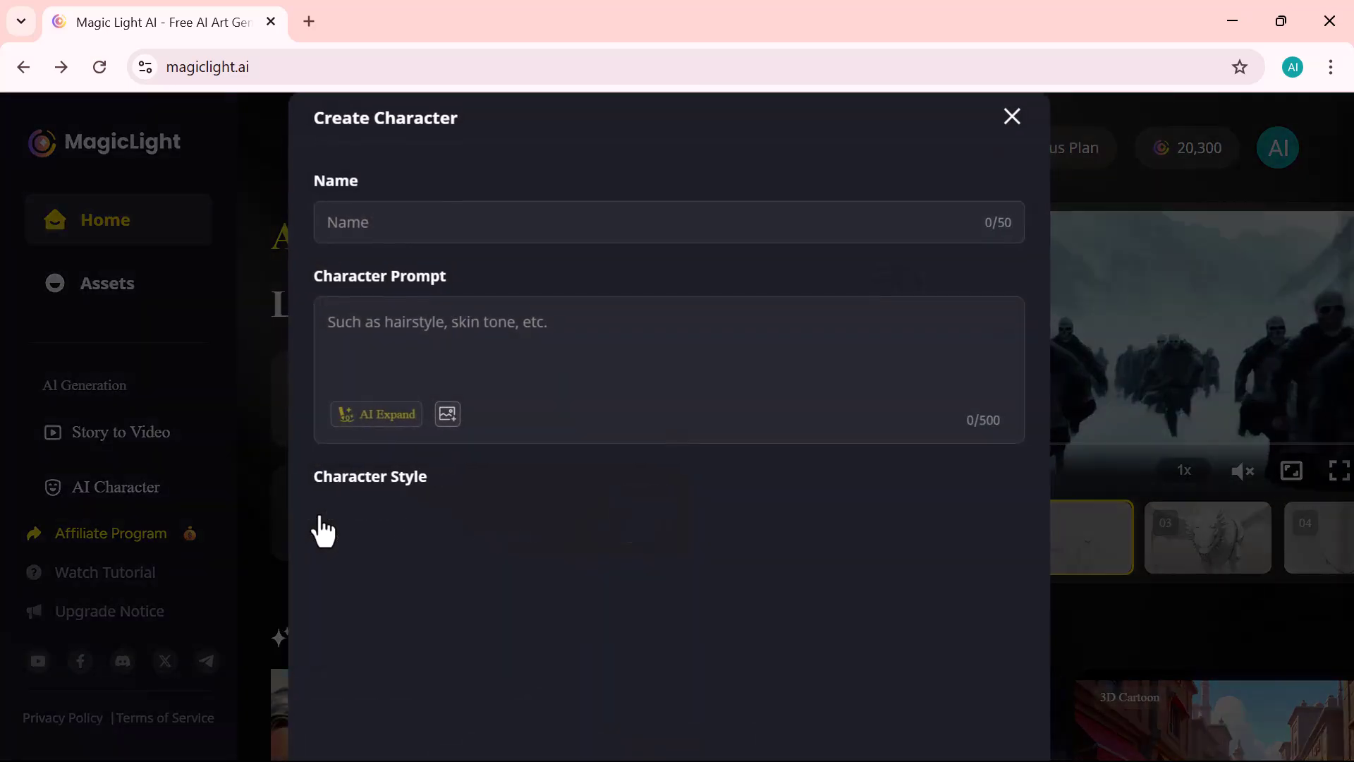
scroll(367, 303, "down", 1)
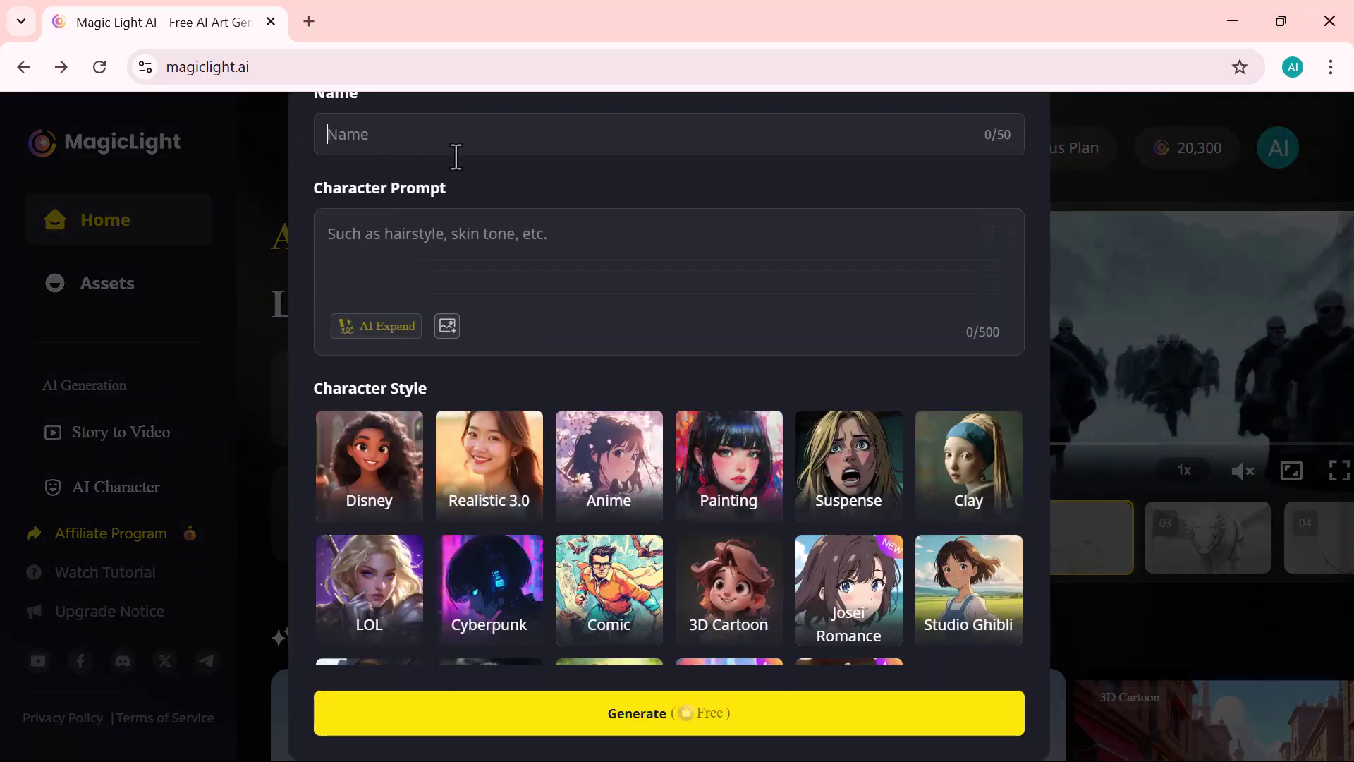
left_click(363, 232)
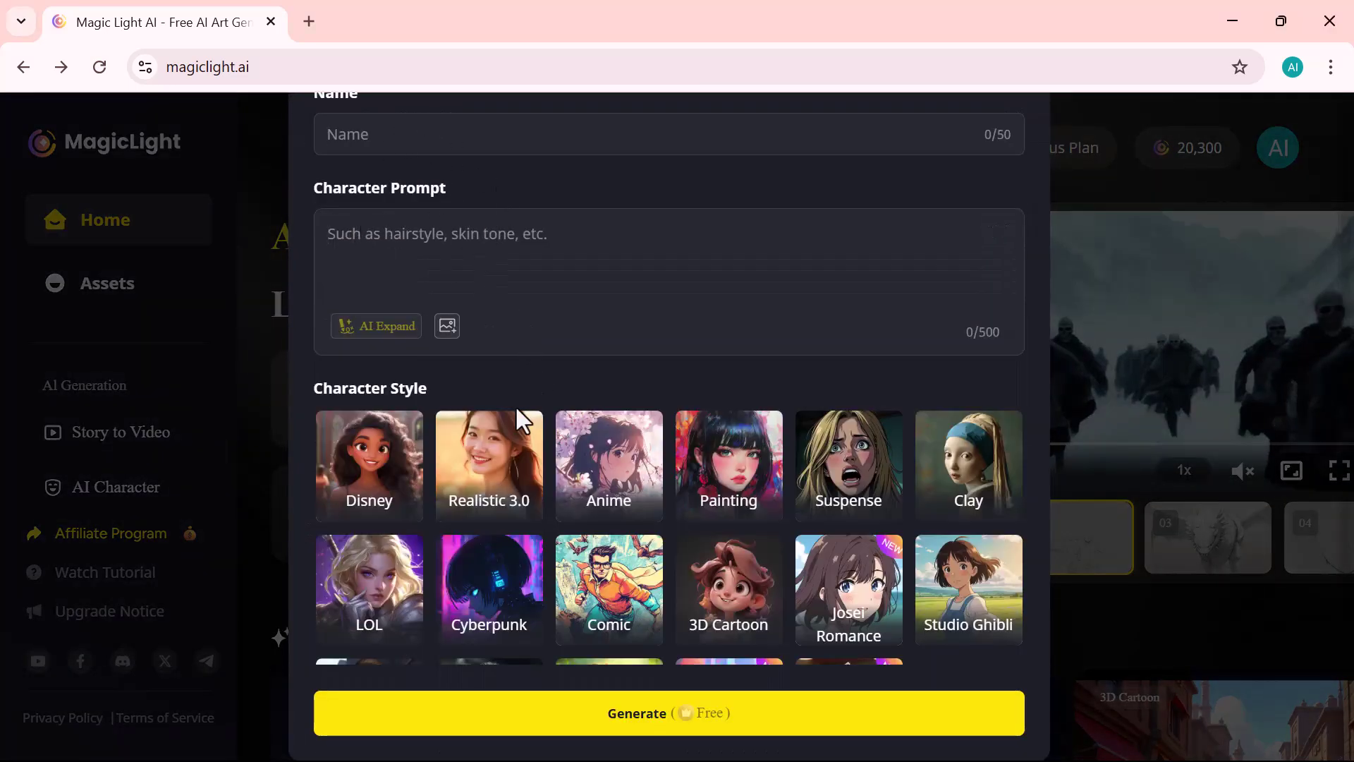
scroll(388, 433, "down", 2)
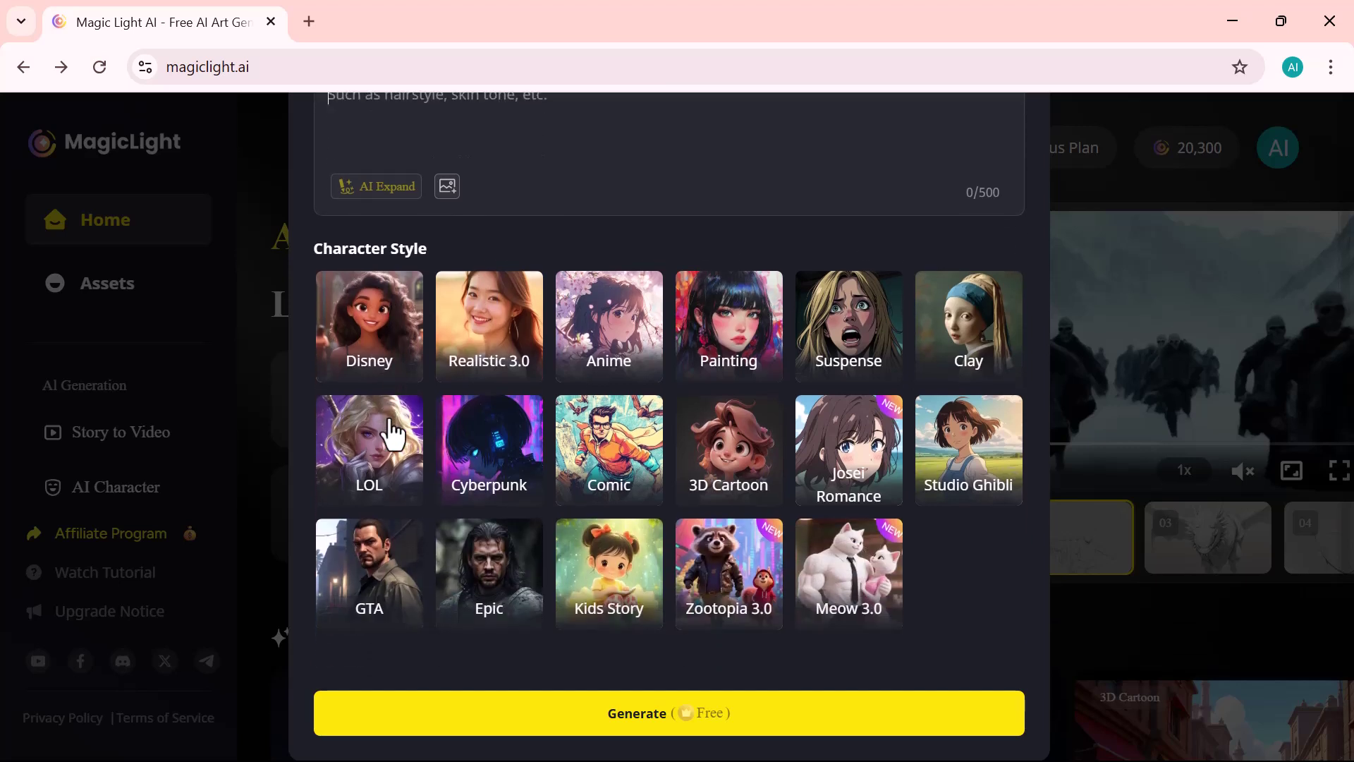
scroll(393, 435, "down", 1)
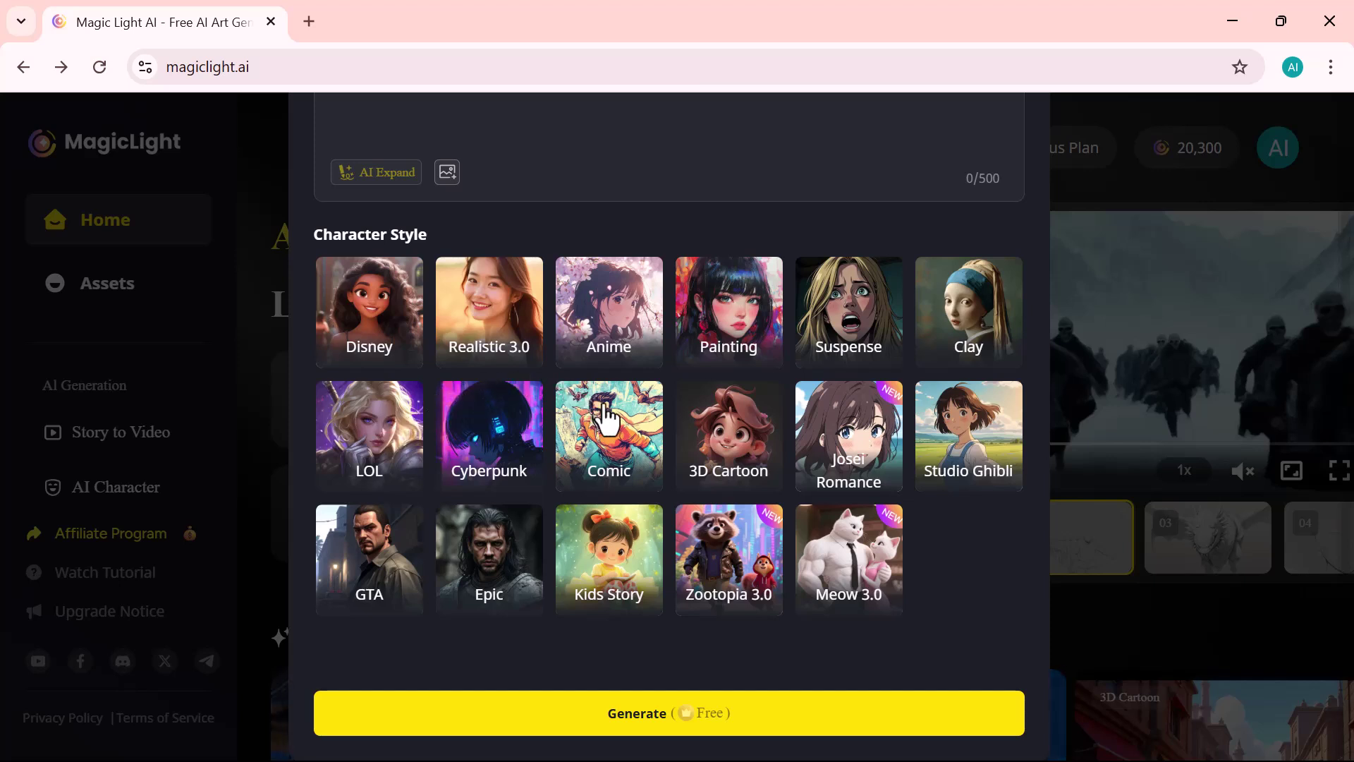
scroll(608, 419, "up", 4)
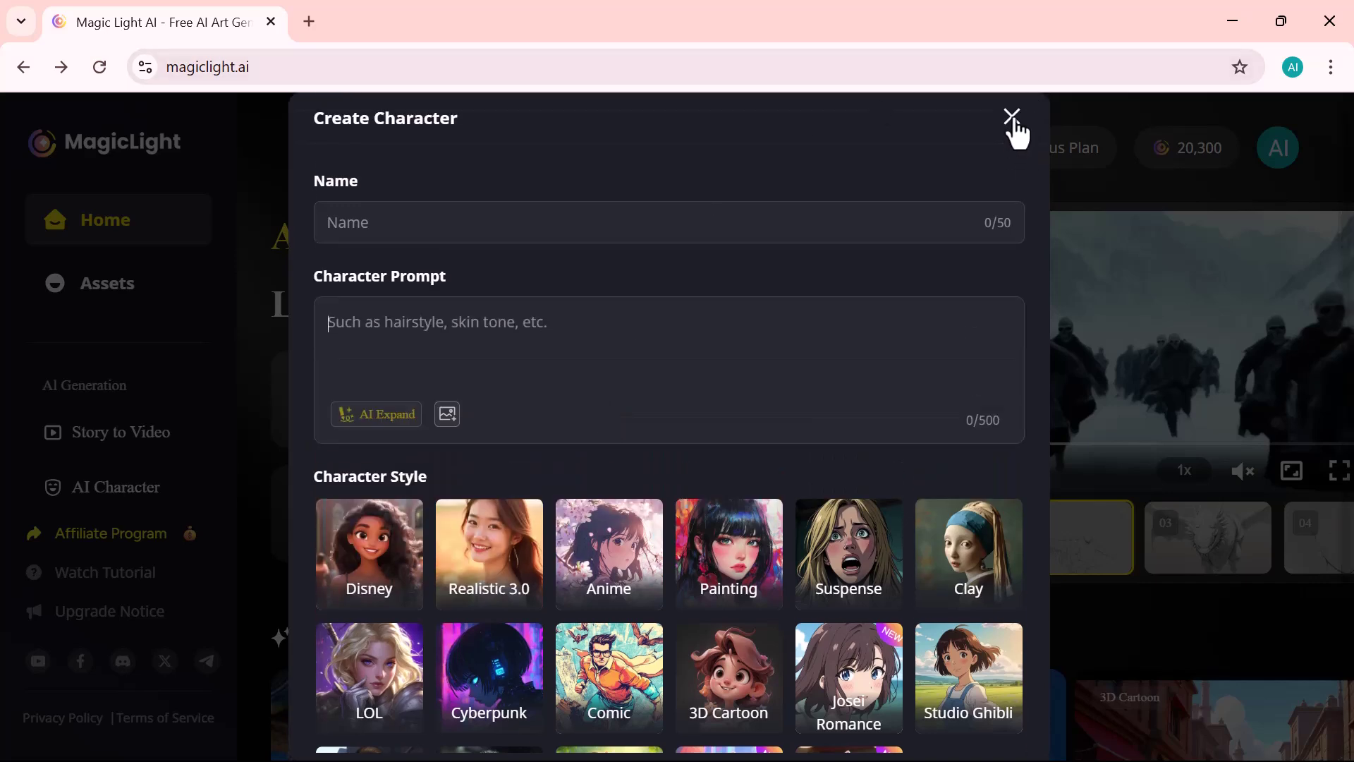
left_click(1013, 117)
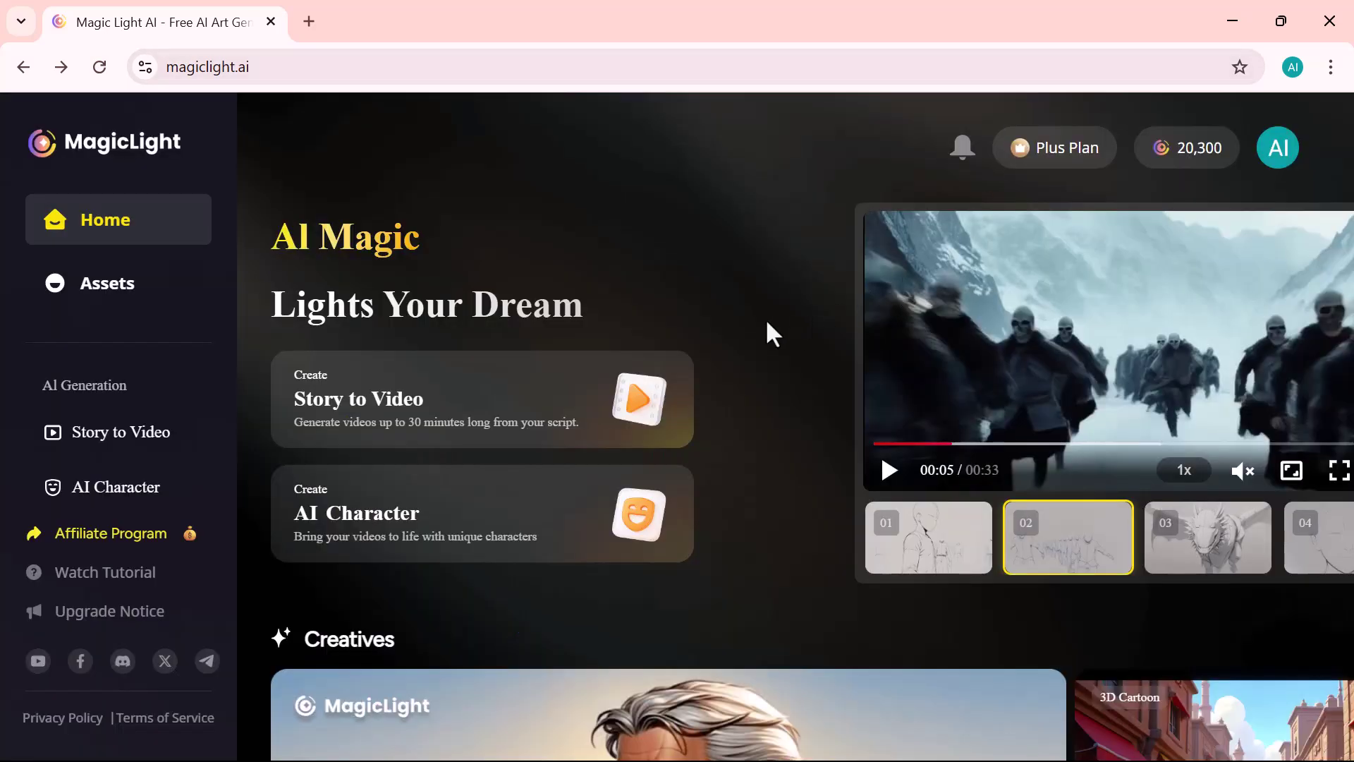
- Start a new Story to Video project and look at its Basic Script mode
left_click(418, 395)
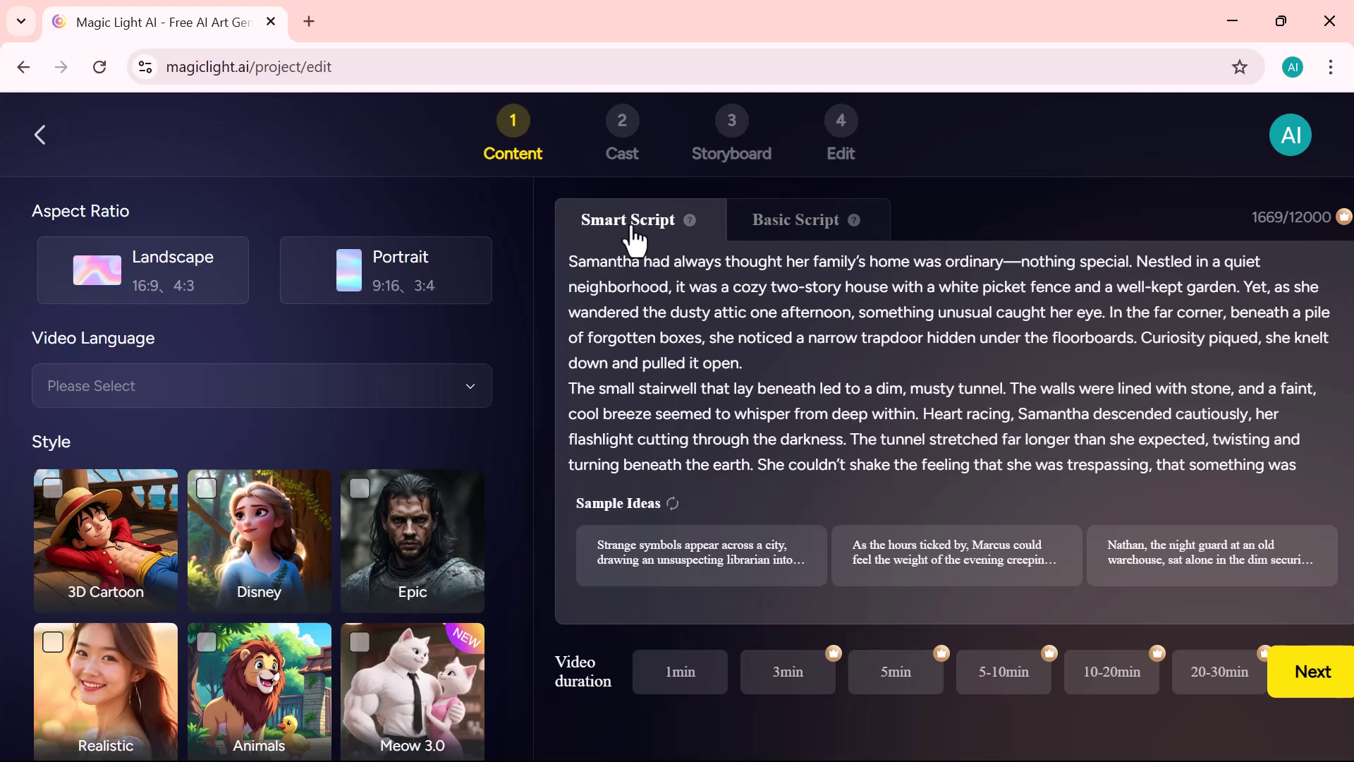
left_click(789, 231)
- Replace the sample script with the prepared Aira and Zayan story
key("ctrl+a")
key("BackSpace")
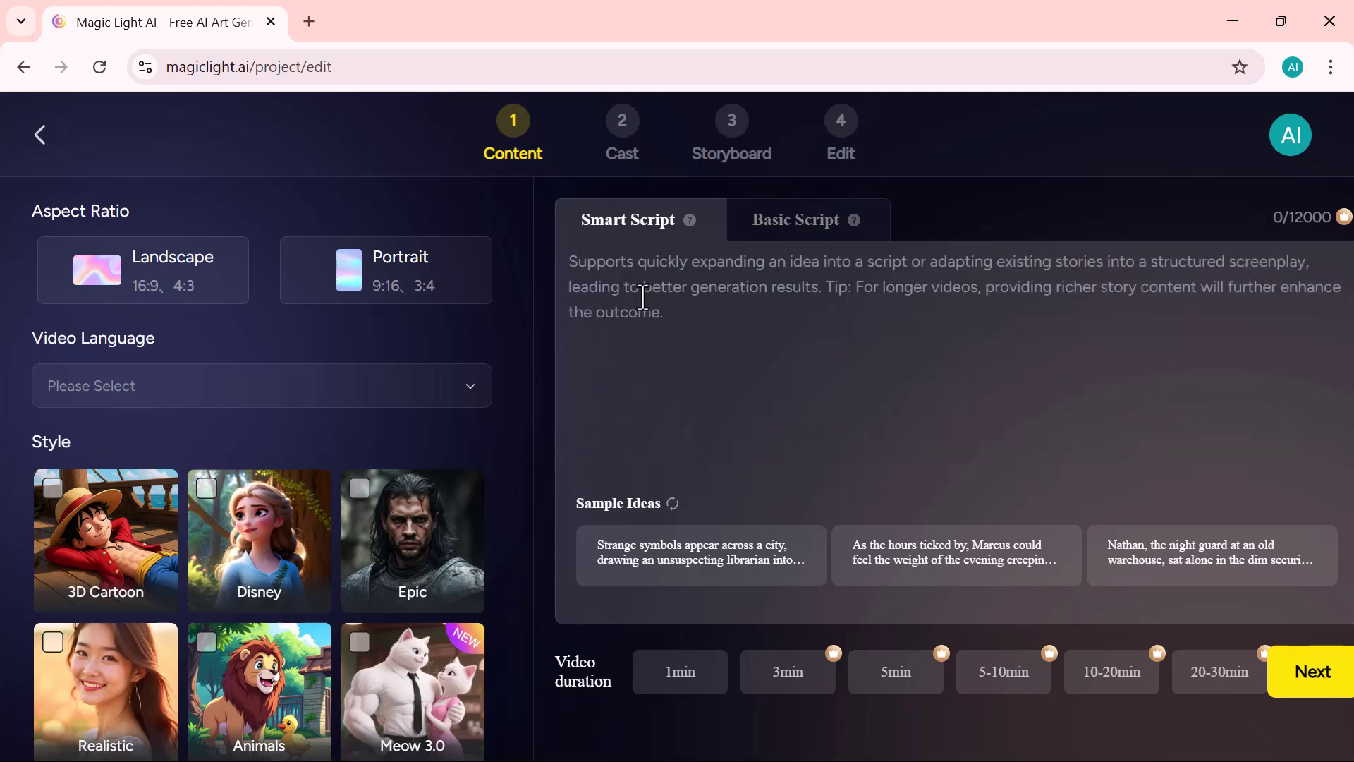
key("ctrl+v")
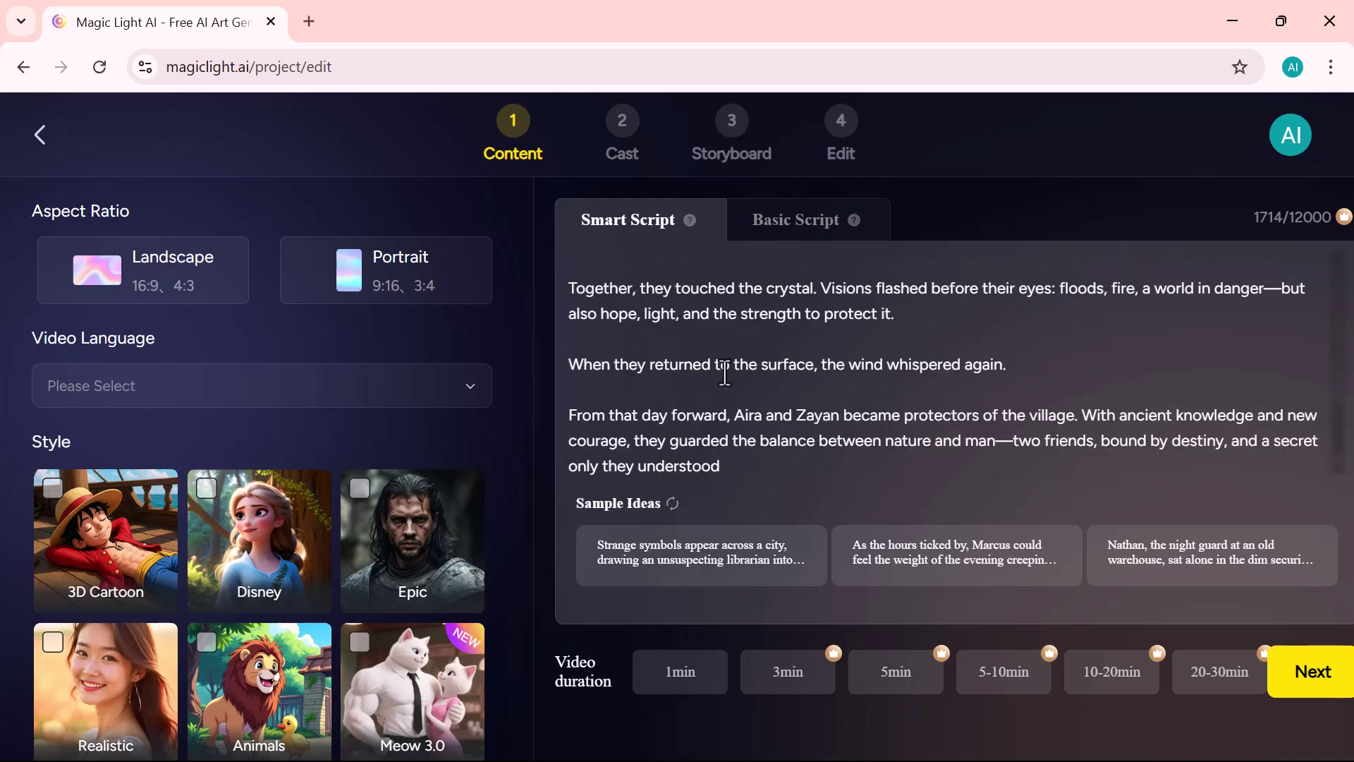
scroll(724, 374, "up", 10)
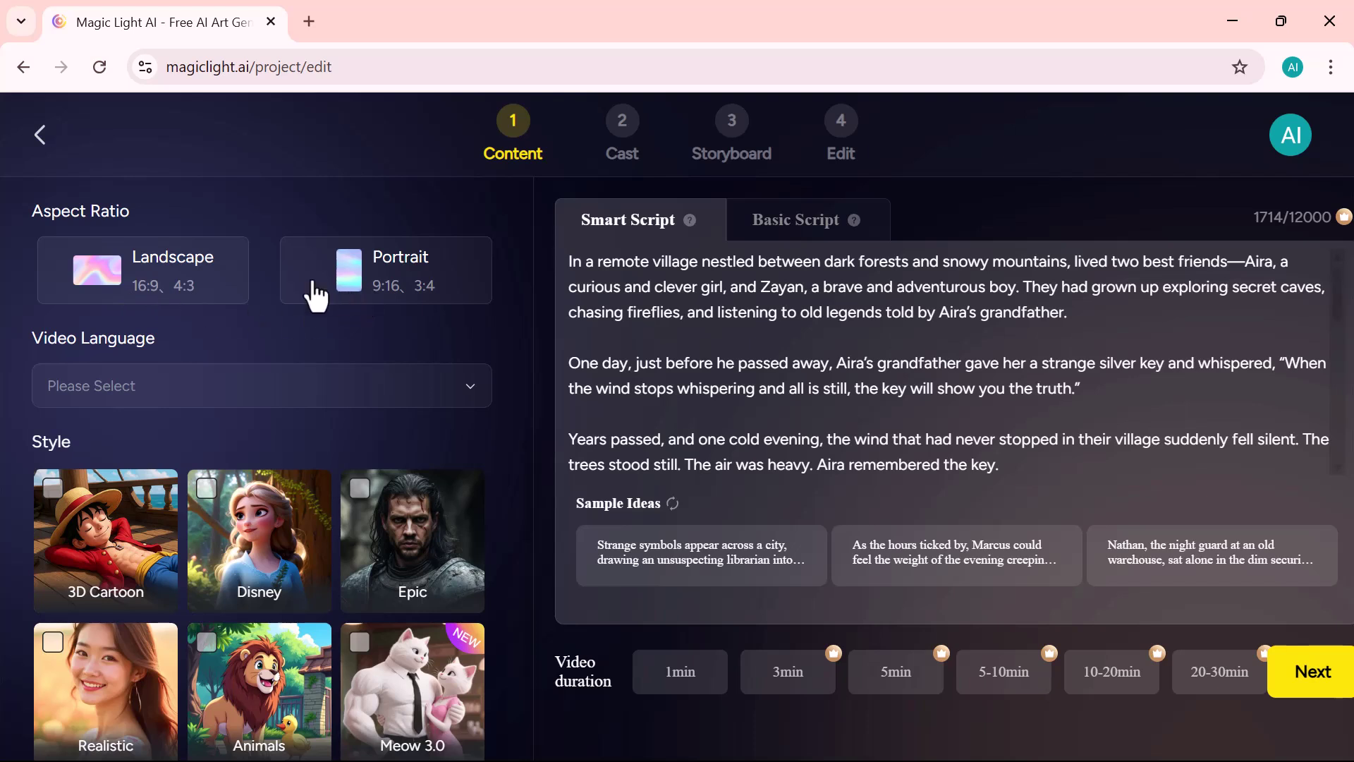
- Set the aspect ratio to Landscape and the video language to English
left_click(177, 275)
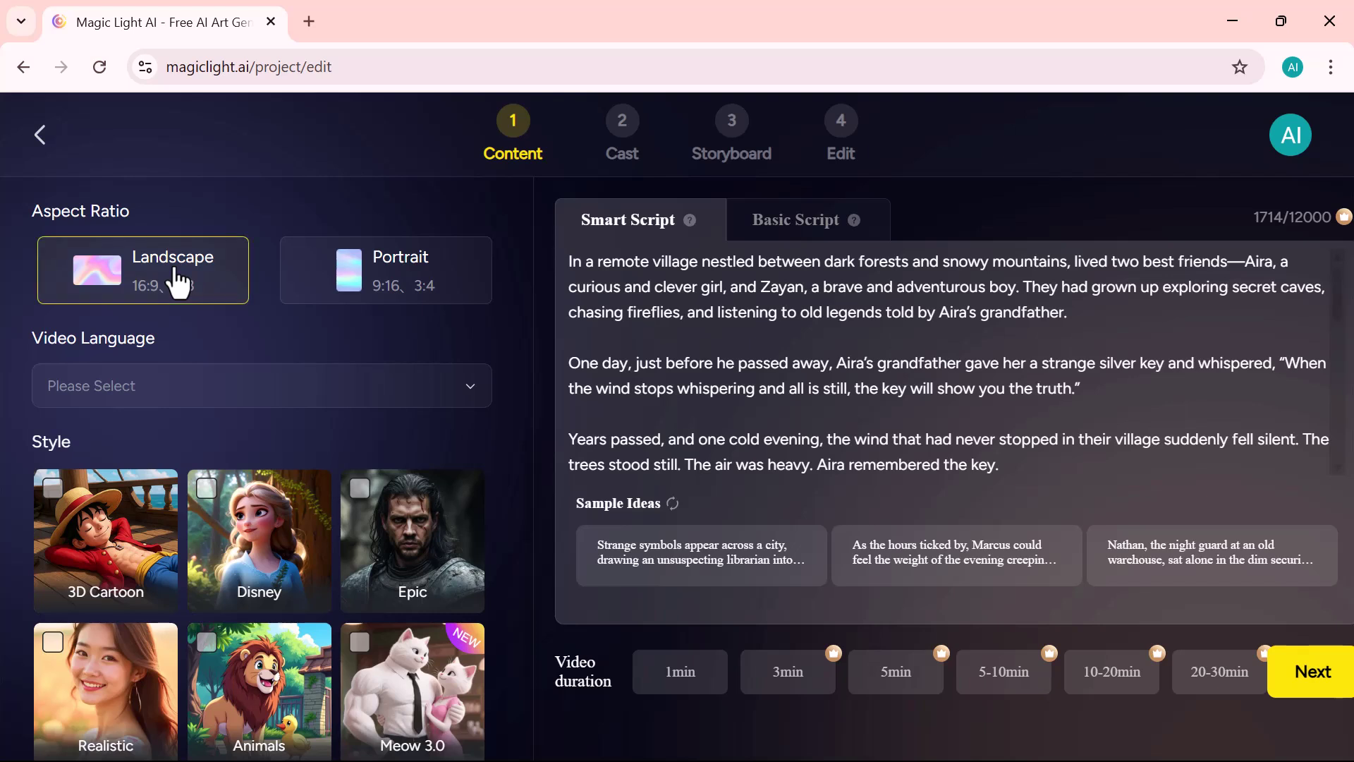
left_click(478, 407)
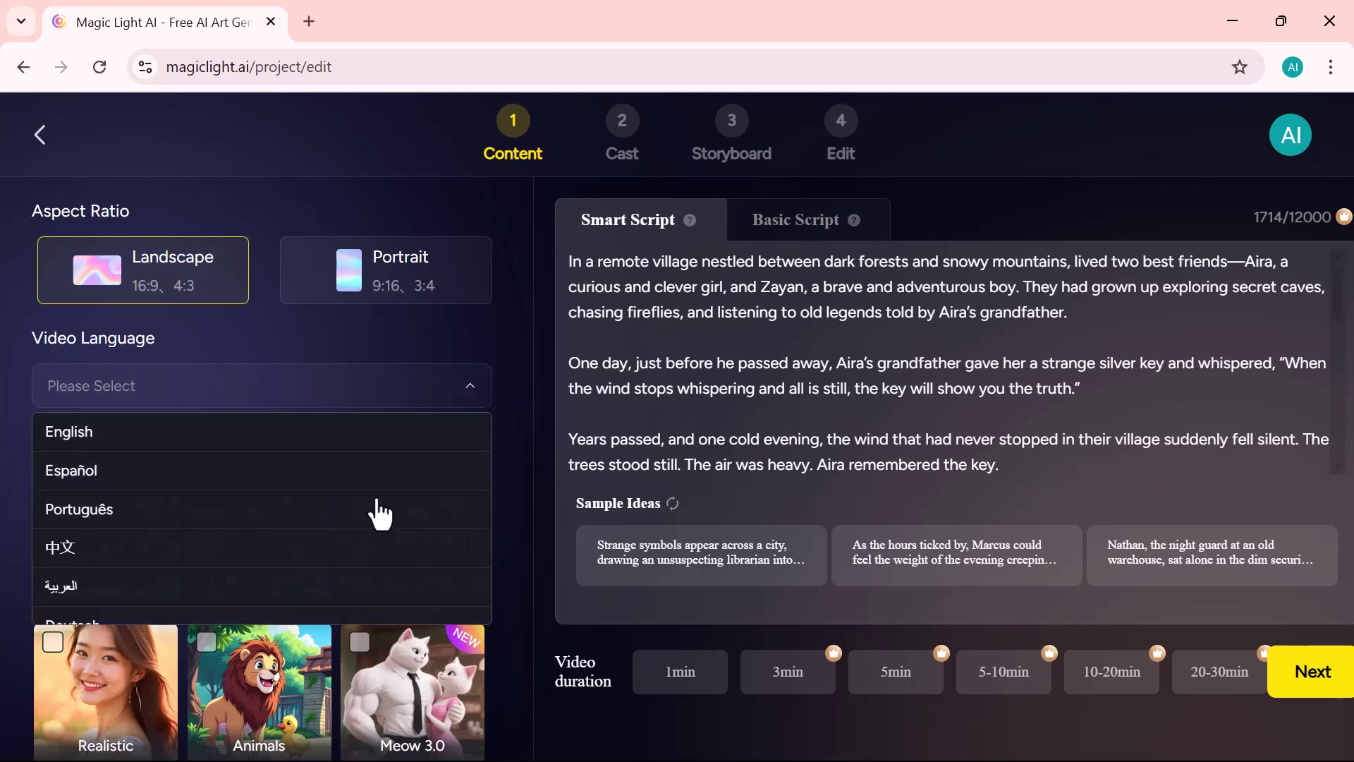
scroll(383, 514, "down", 3)
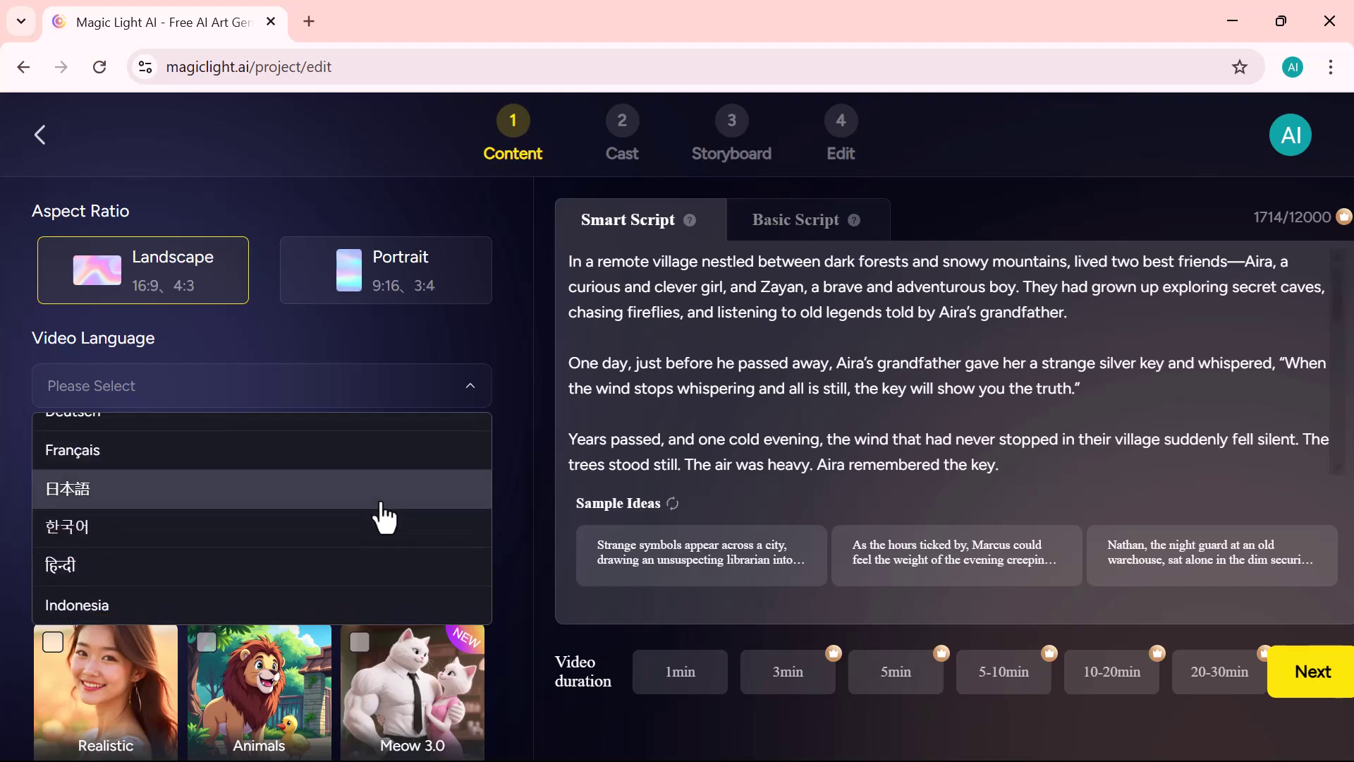
scroll(384, 515, "up", 3)
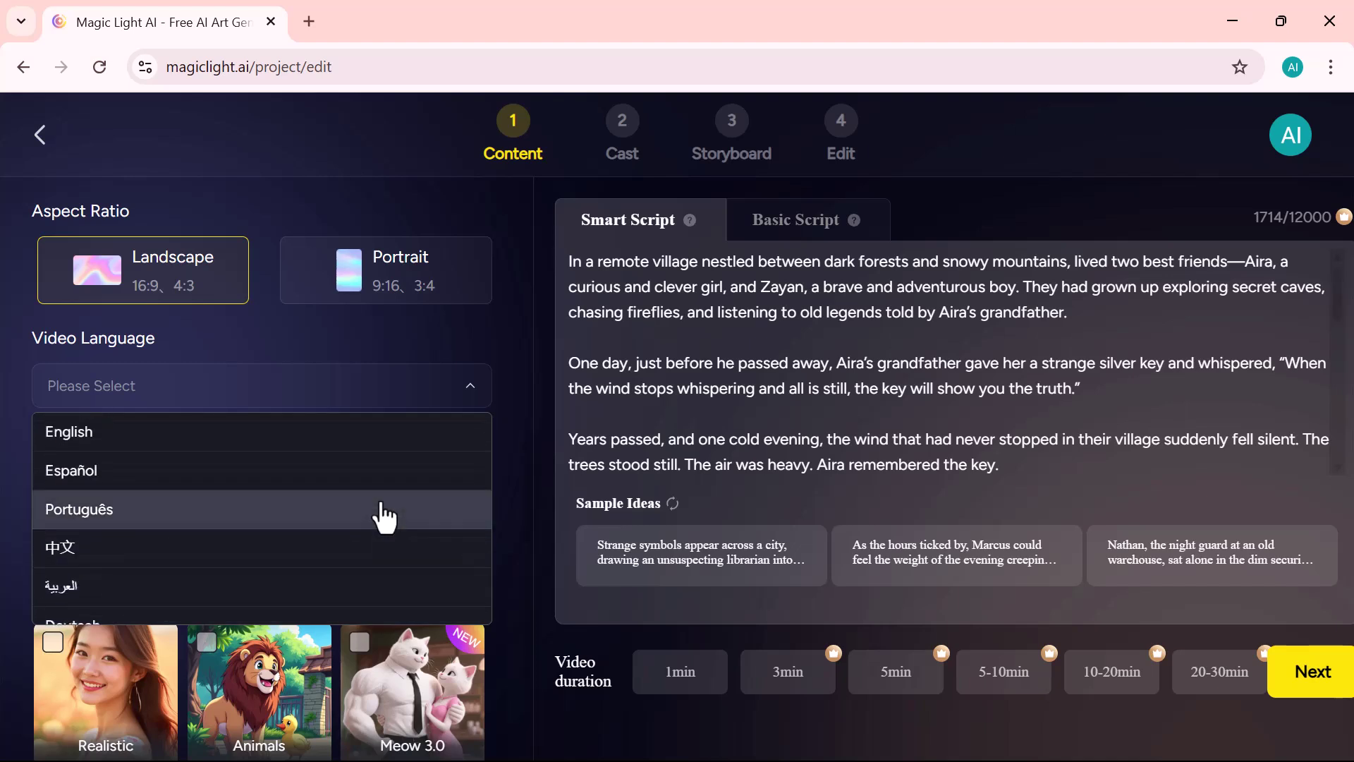
left_click(327, 441)
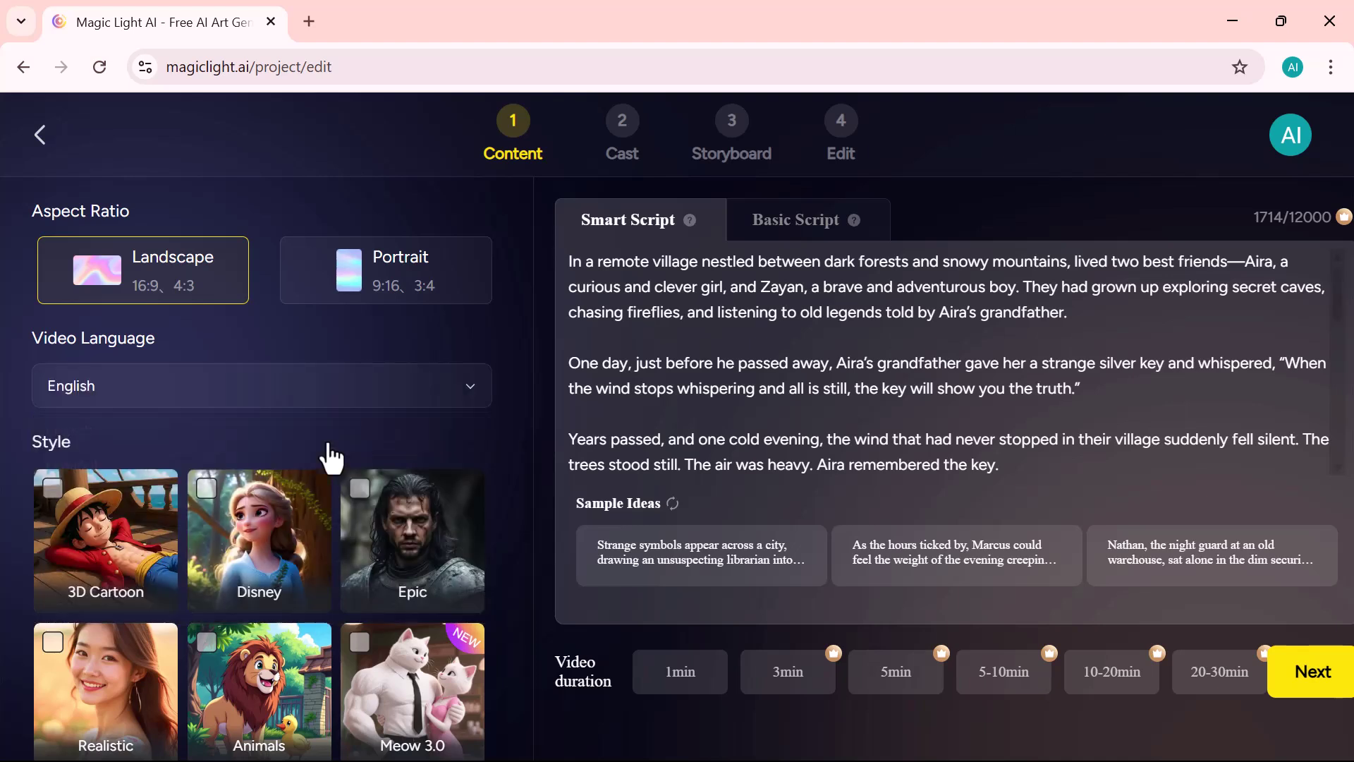
- Choose the Disney style and a 1min video duration
scroll(351, 605, "down", 4)
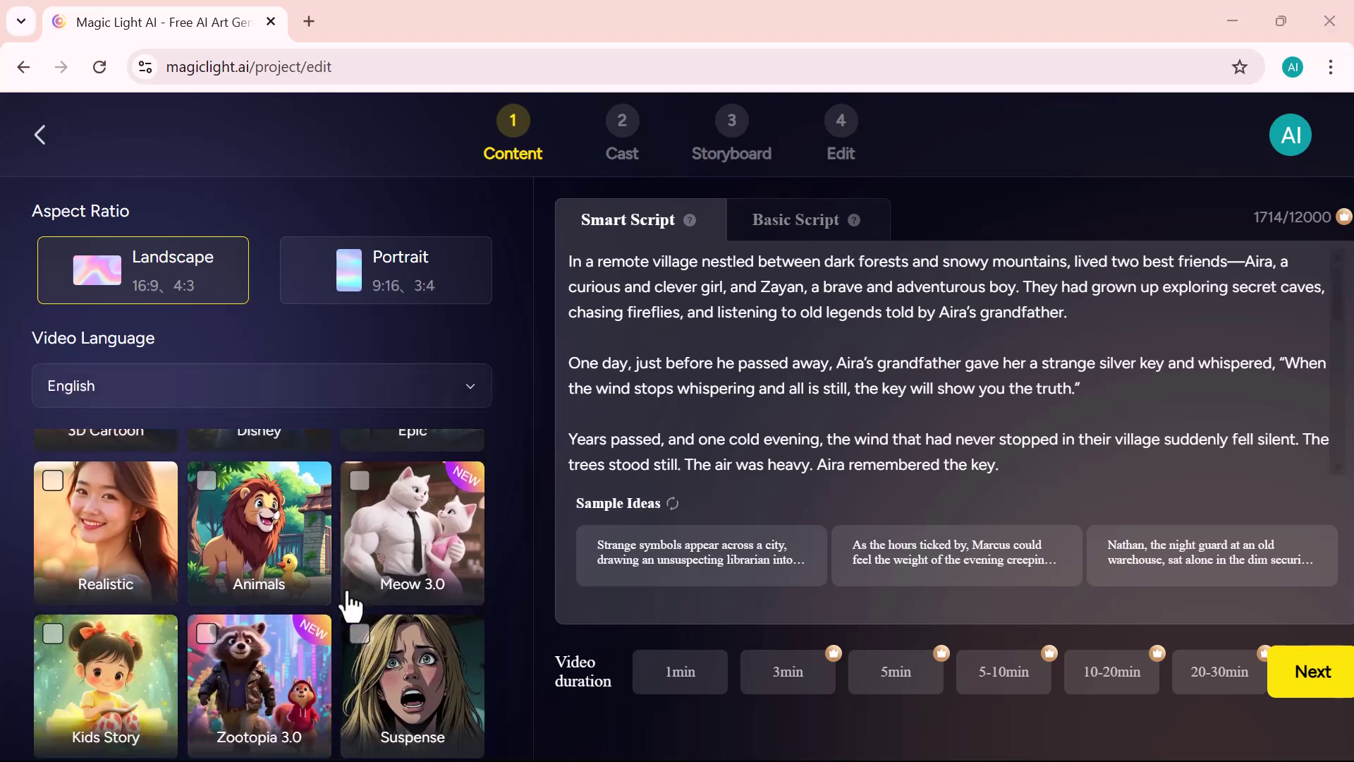
scroll(351, 605, "down", 2)
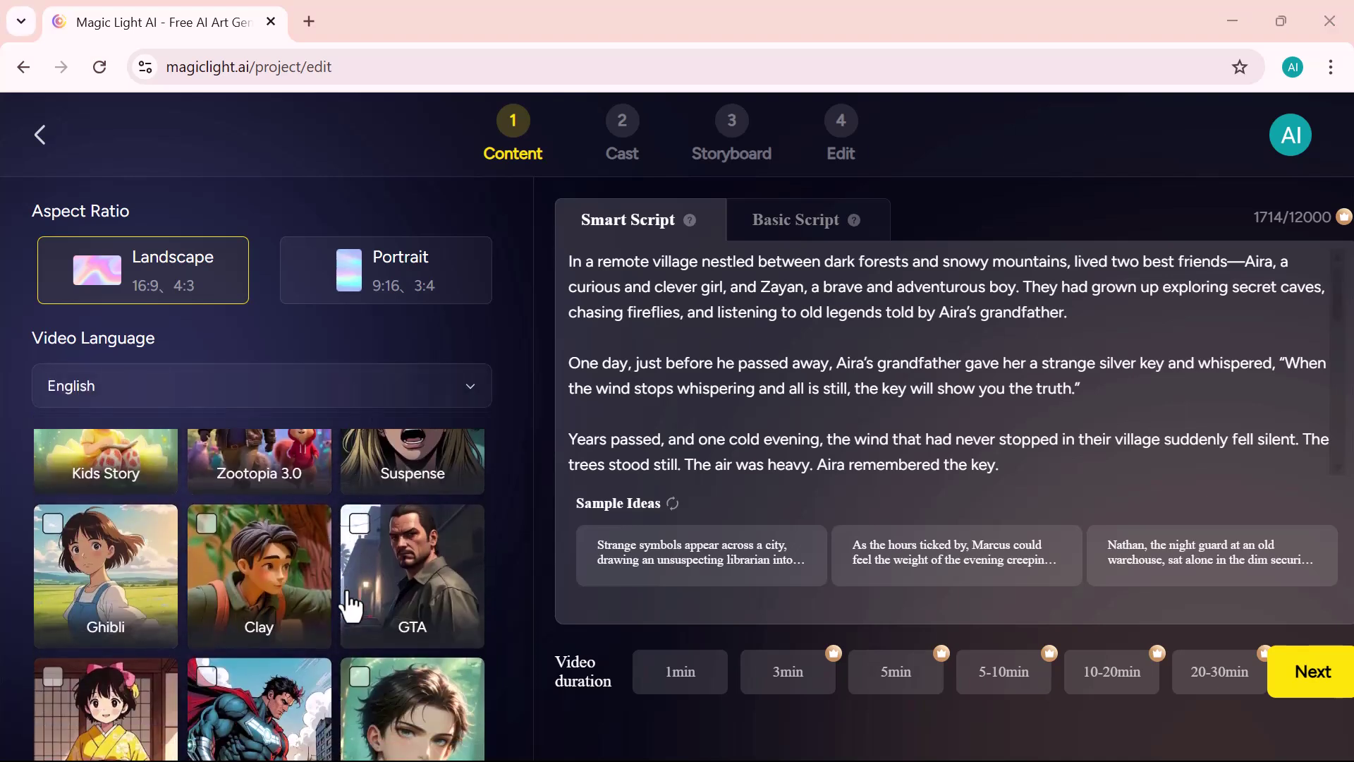
scroll(350, 605, "down", 2)
scroll(350, 605, "down", 2)
scroll(350, 605, "up", 6)
scroll(350, 605, "up", 4)
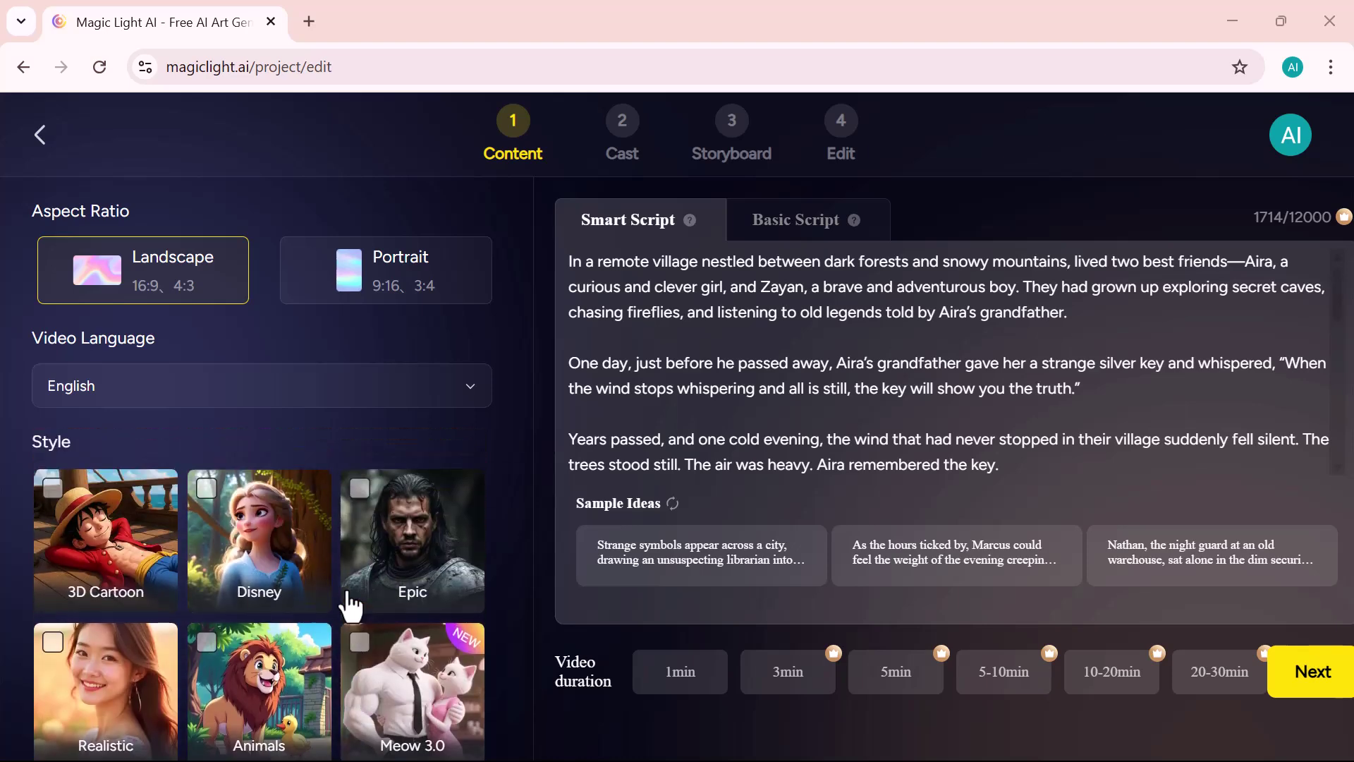
scroll(351, 605, "down", 2)
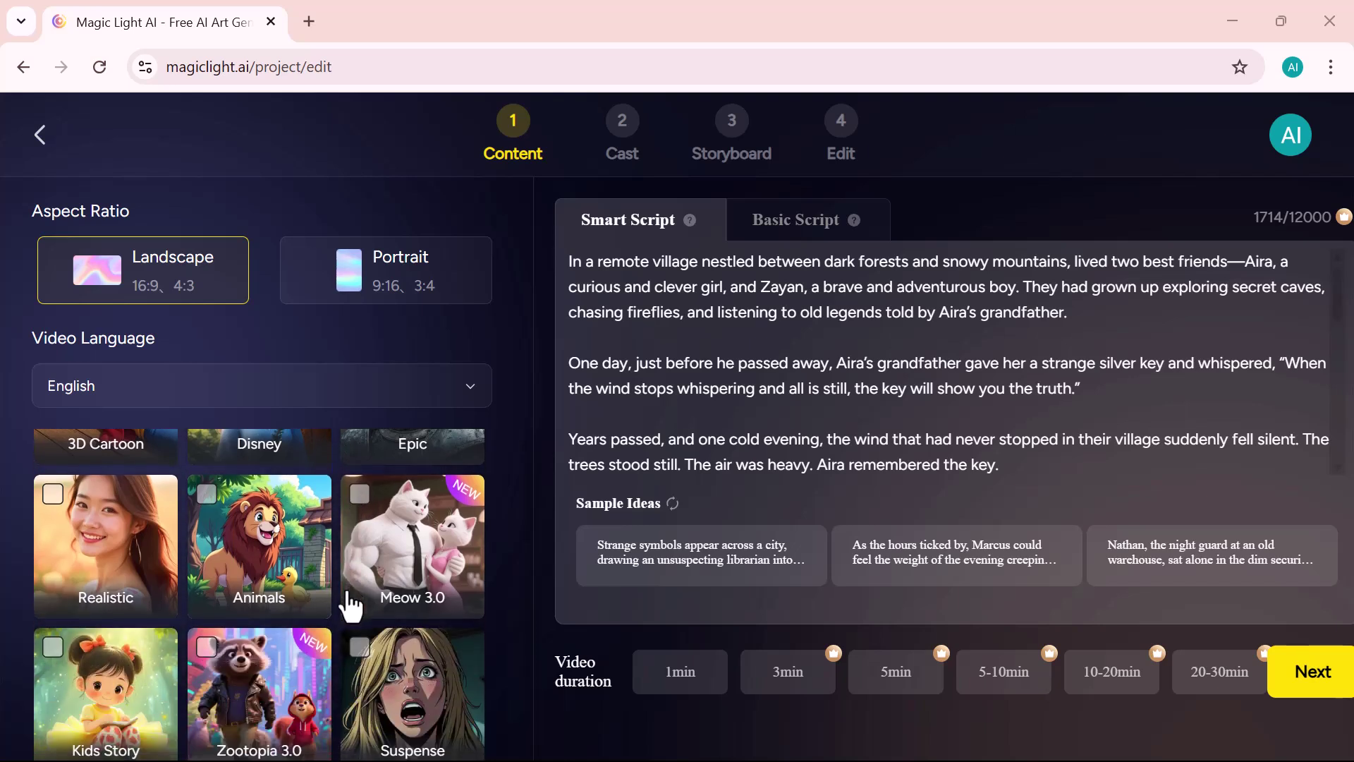
scroll(350, 605, "down", 4)
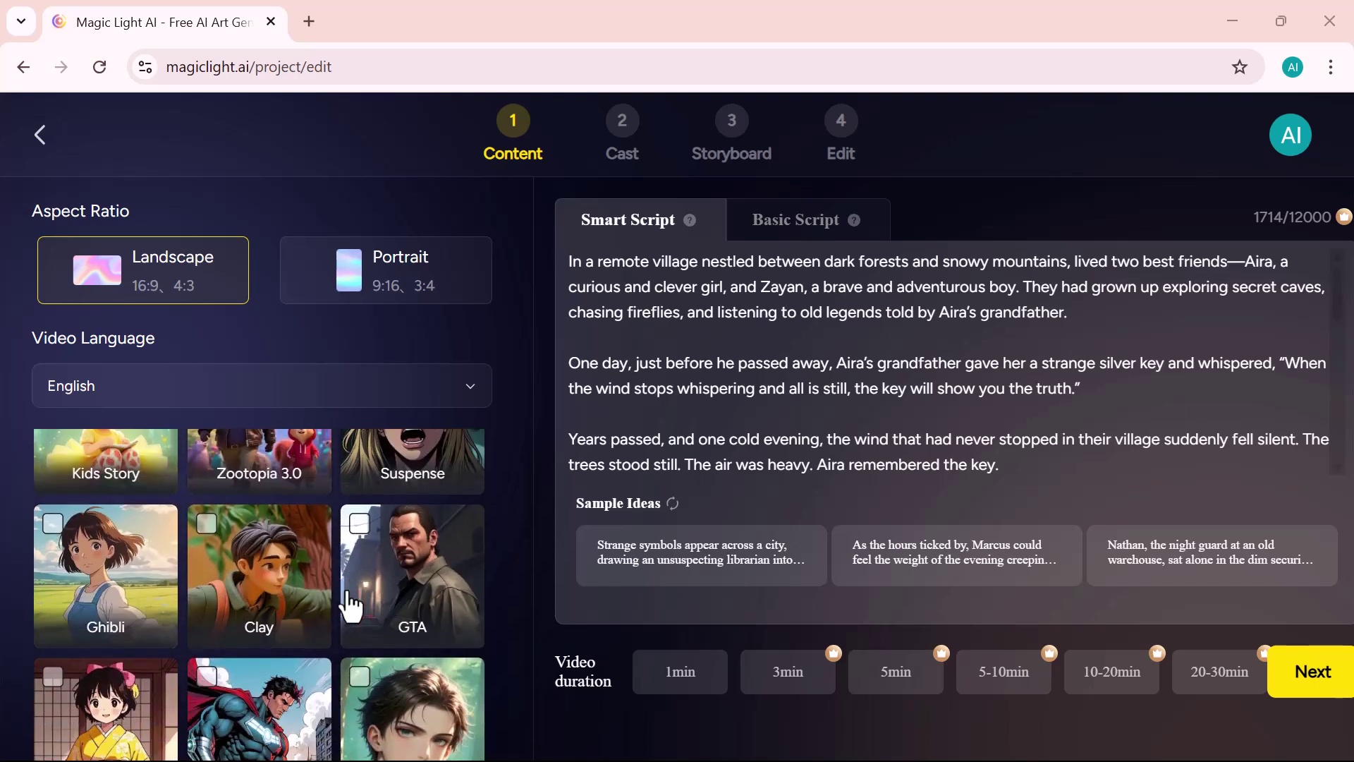
scroll(350, 605, "down", 3)
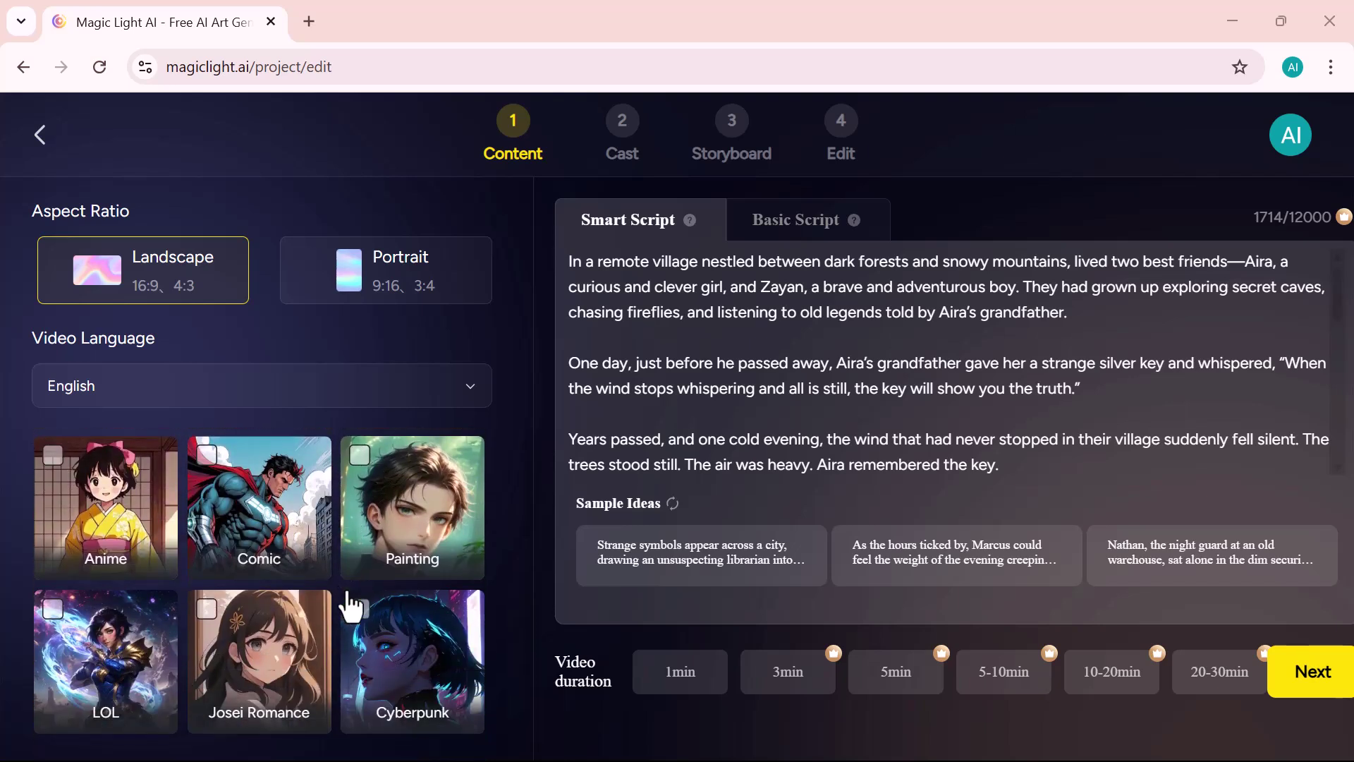
scroll(351, 605, "up", 9)
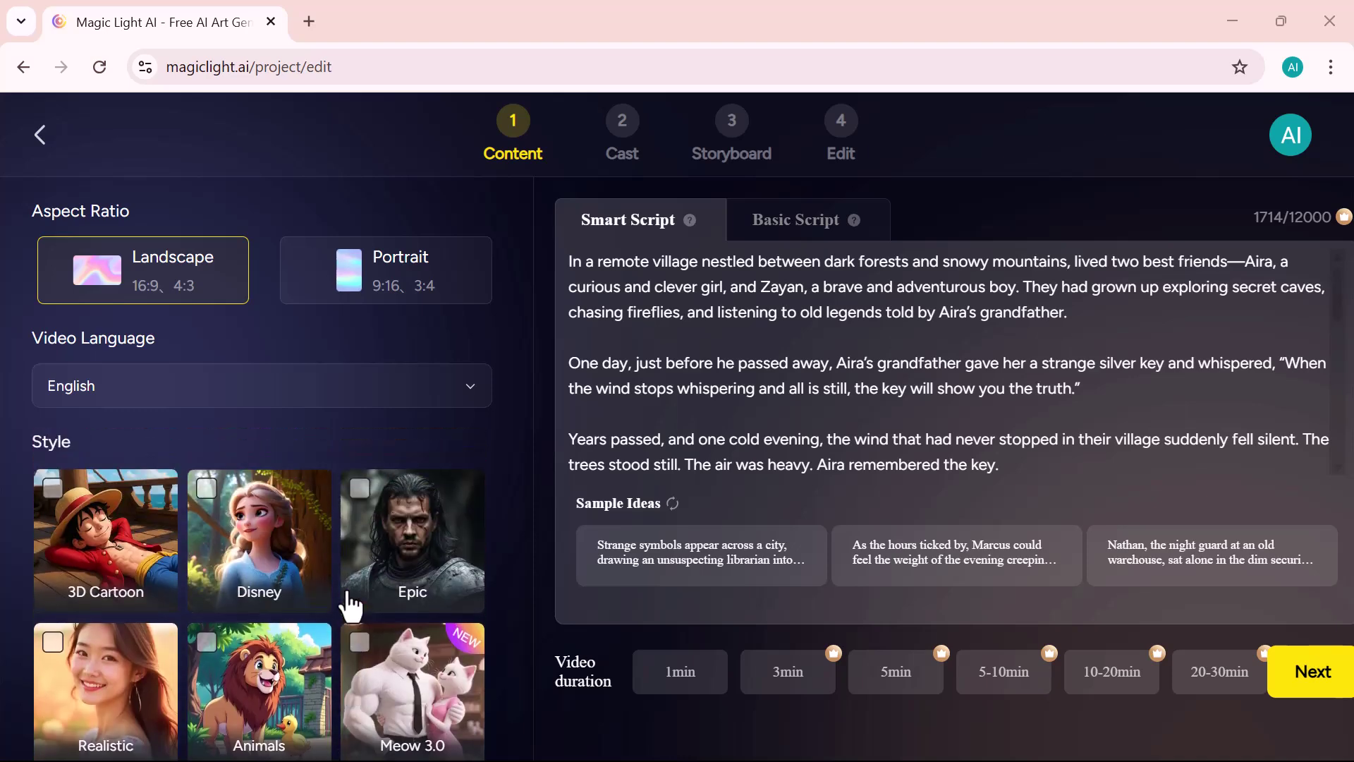
left_click(256, 571)
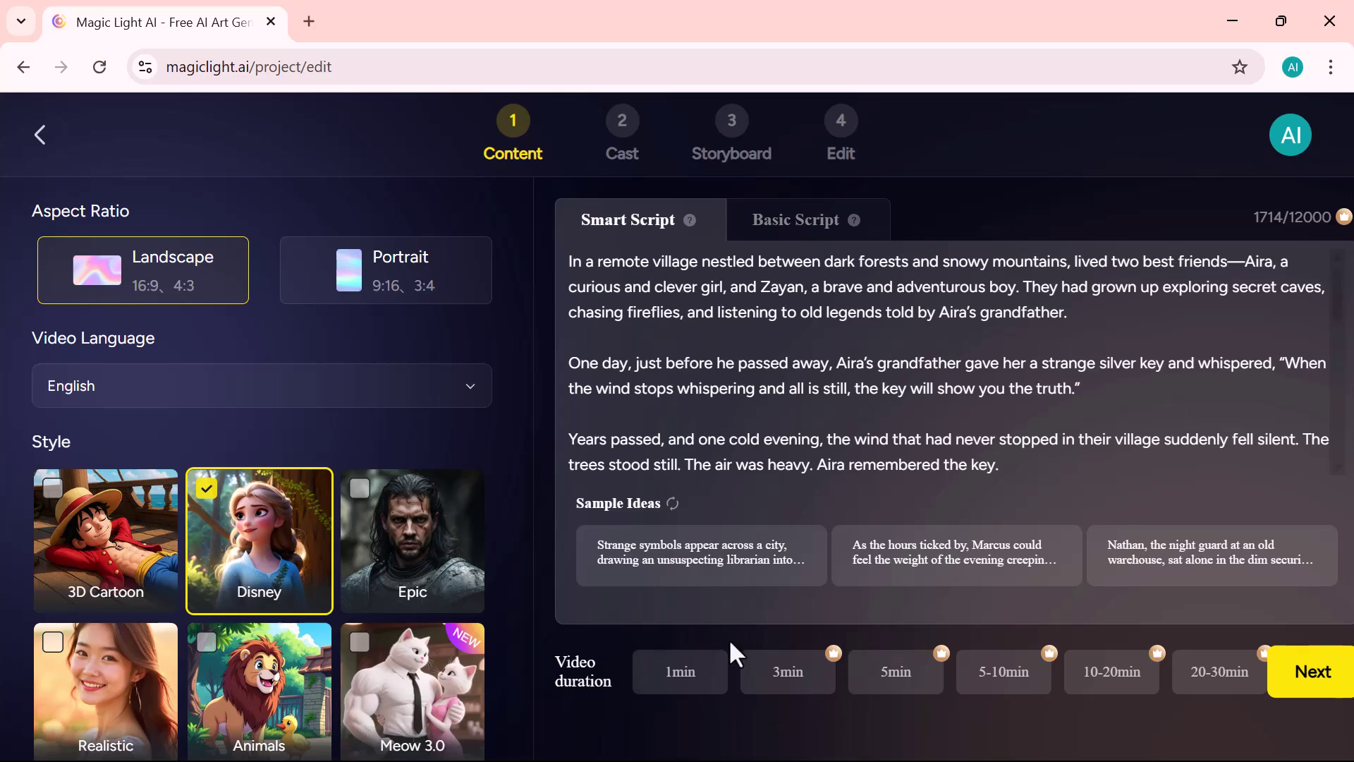
left_click(681, 682)
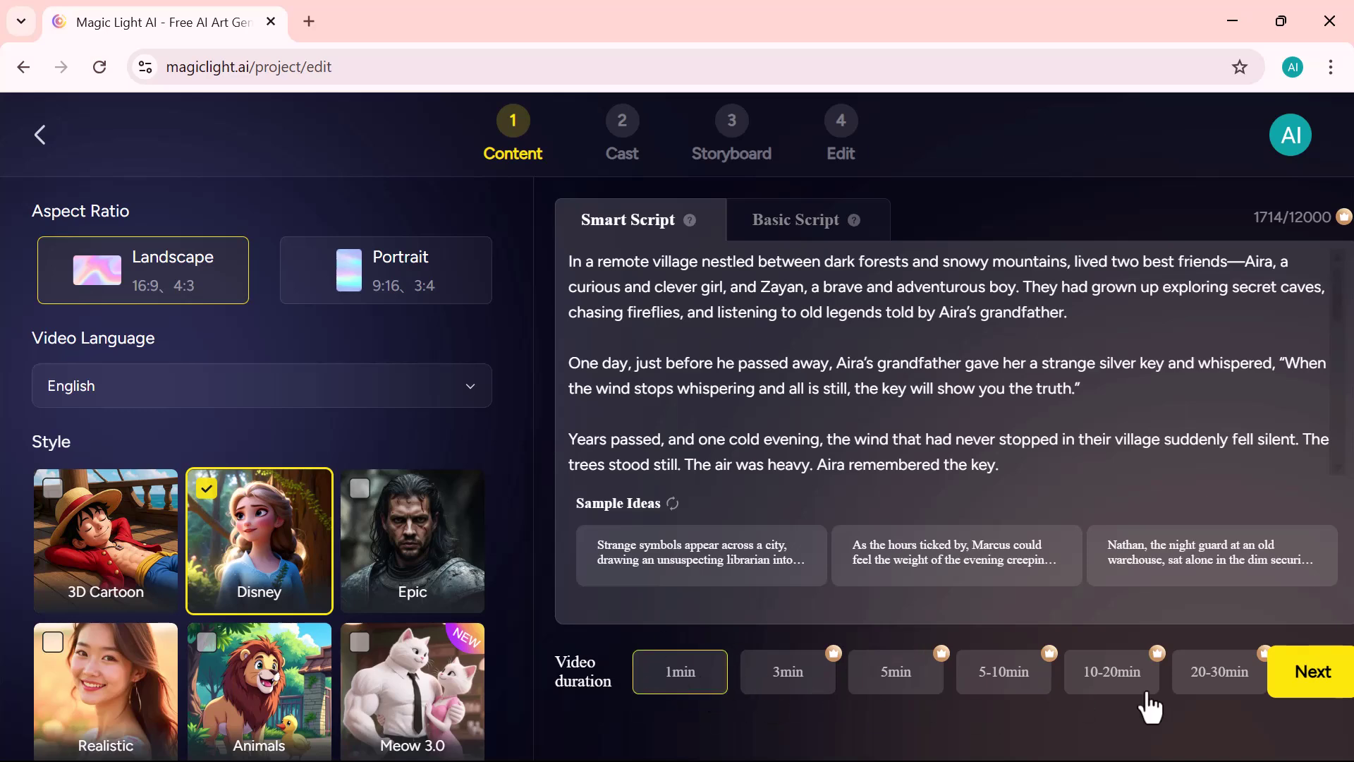
- Generate the script and inspect Shot2's subtitle text 'grandfather watches'
left_click(1313, 677)
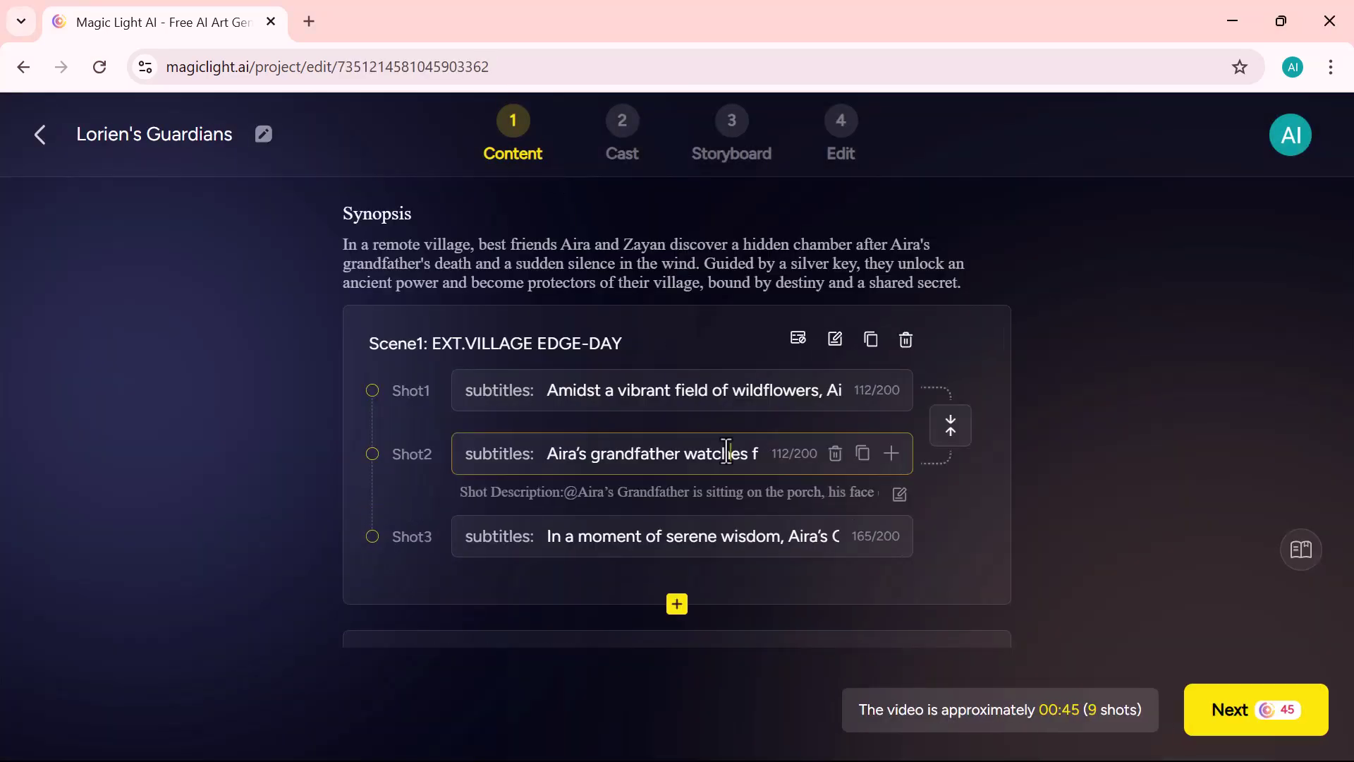
double_click(720, 453)
left_click_drag(684, 449, 539, 450)
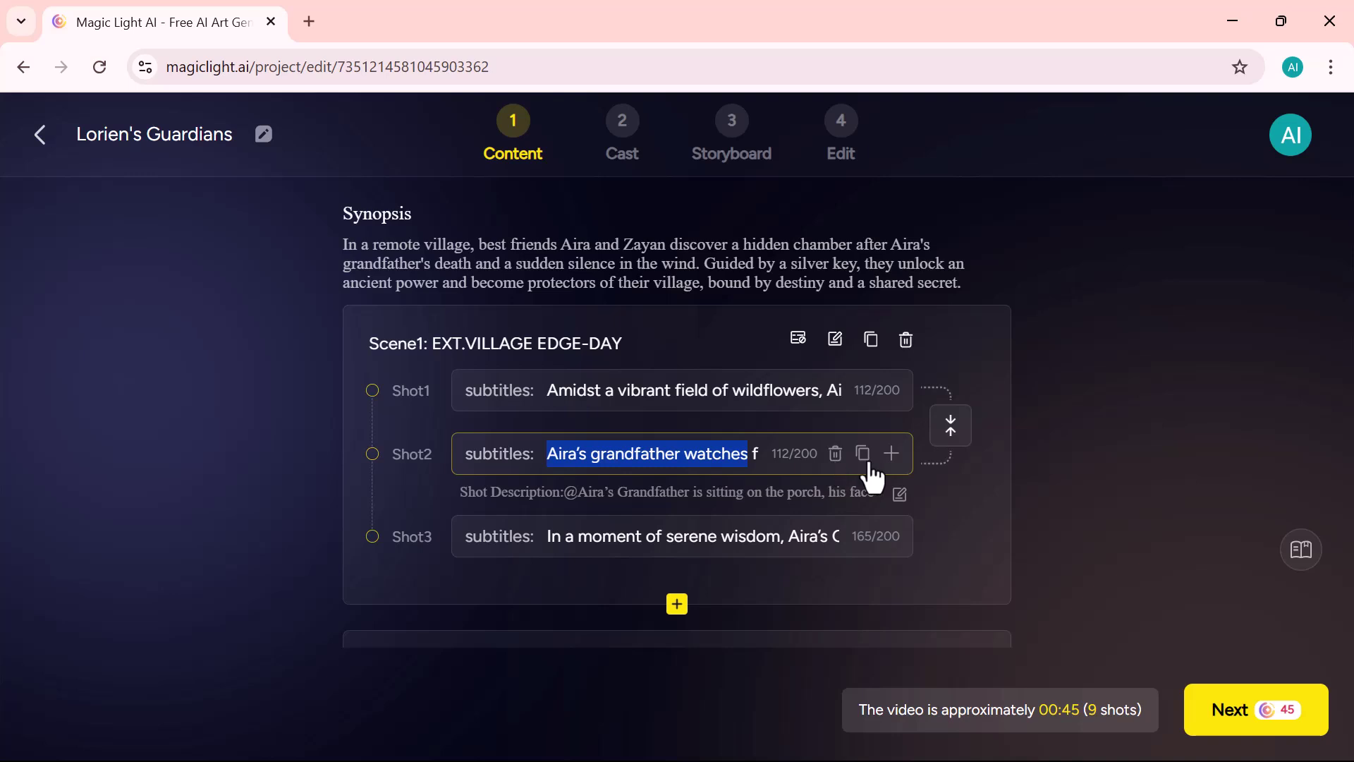
left_click(1091, 377)
- Review the scenes down to Scene3 and continue to the Cast step
scroll(758, 467, "down", 1)
scroll(762, 469, "down", 5)
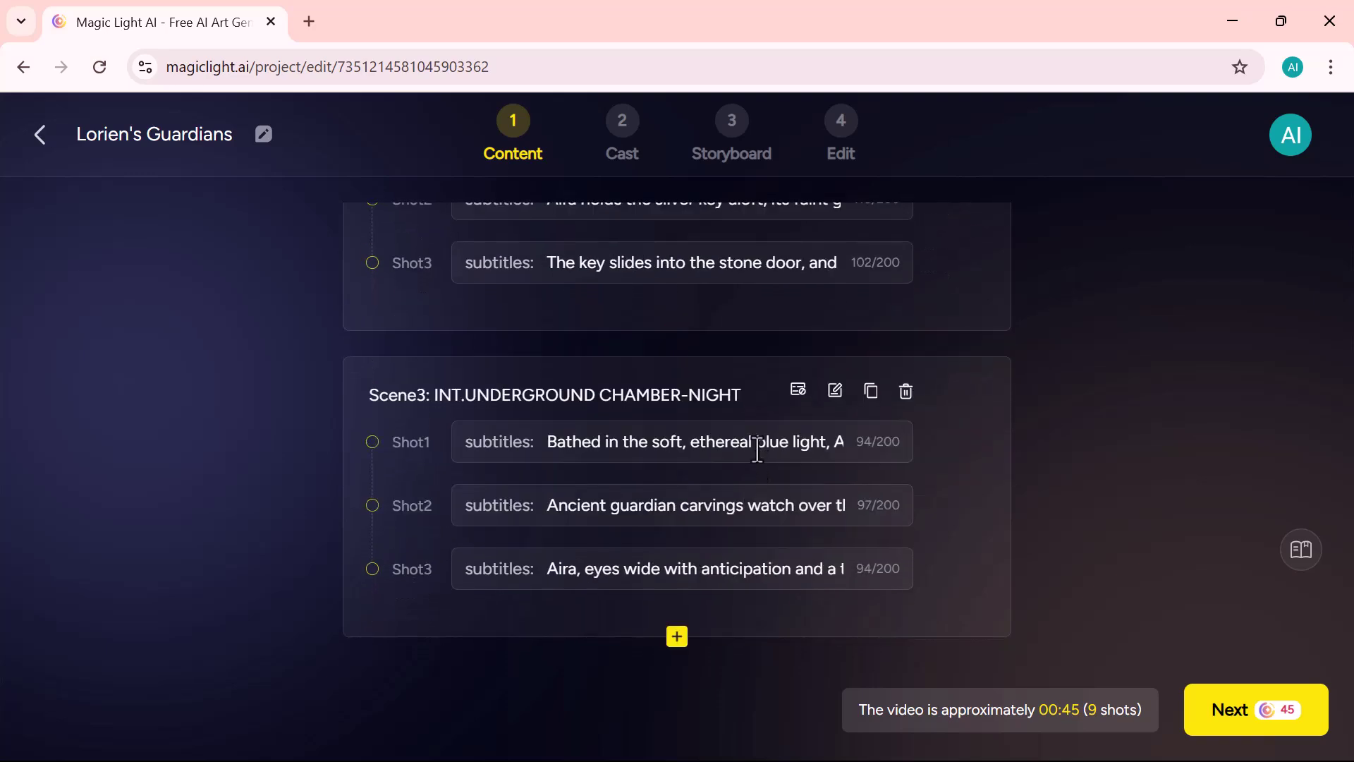
left_click(1228, 711)
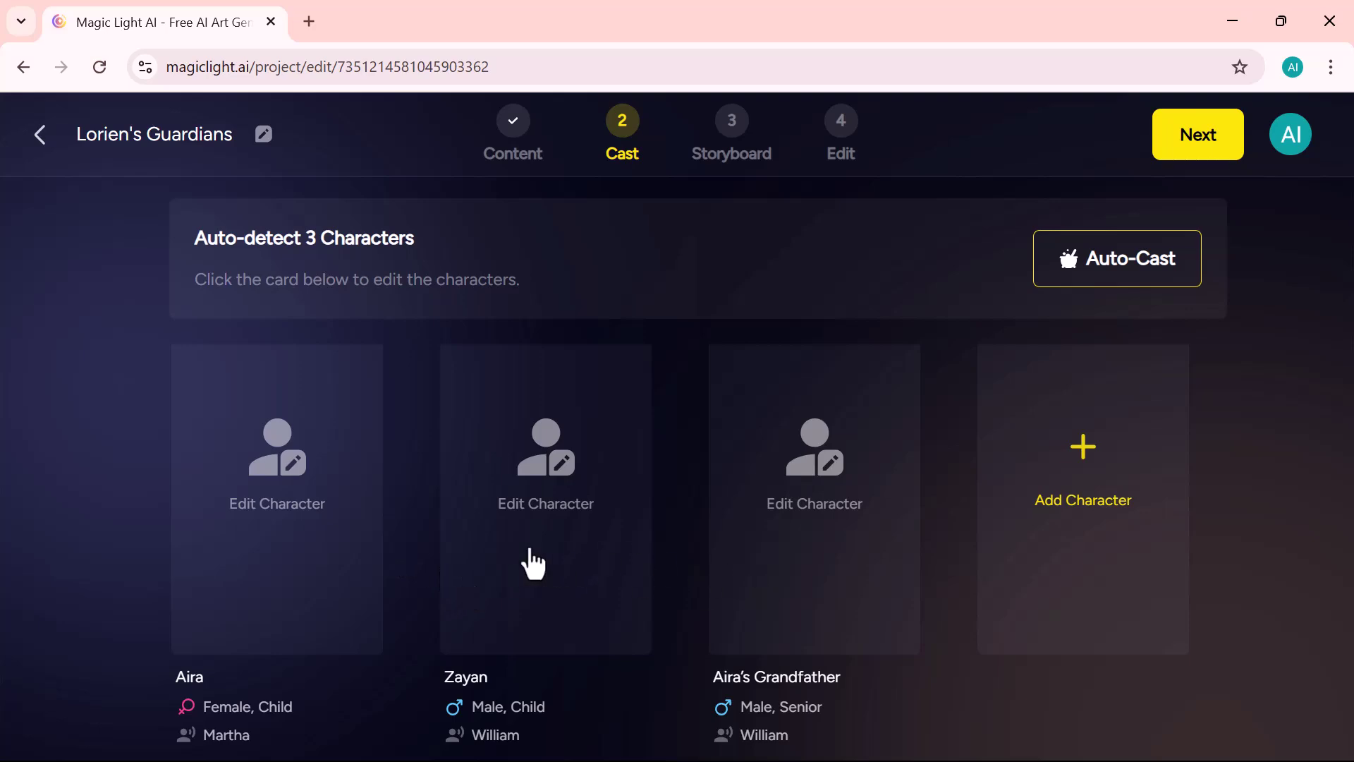
- Give Aira the brown-robed girl look from the character library
left_click(282, 500)
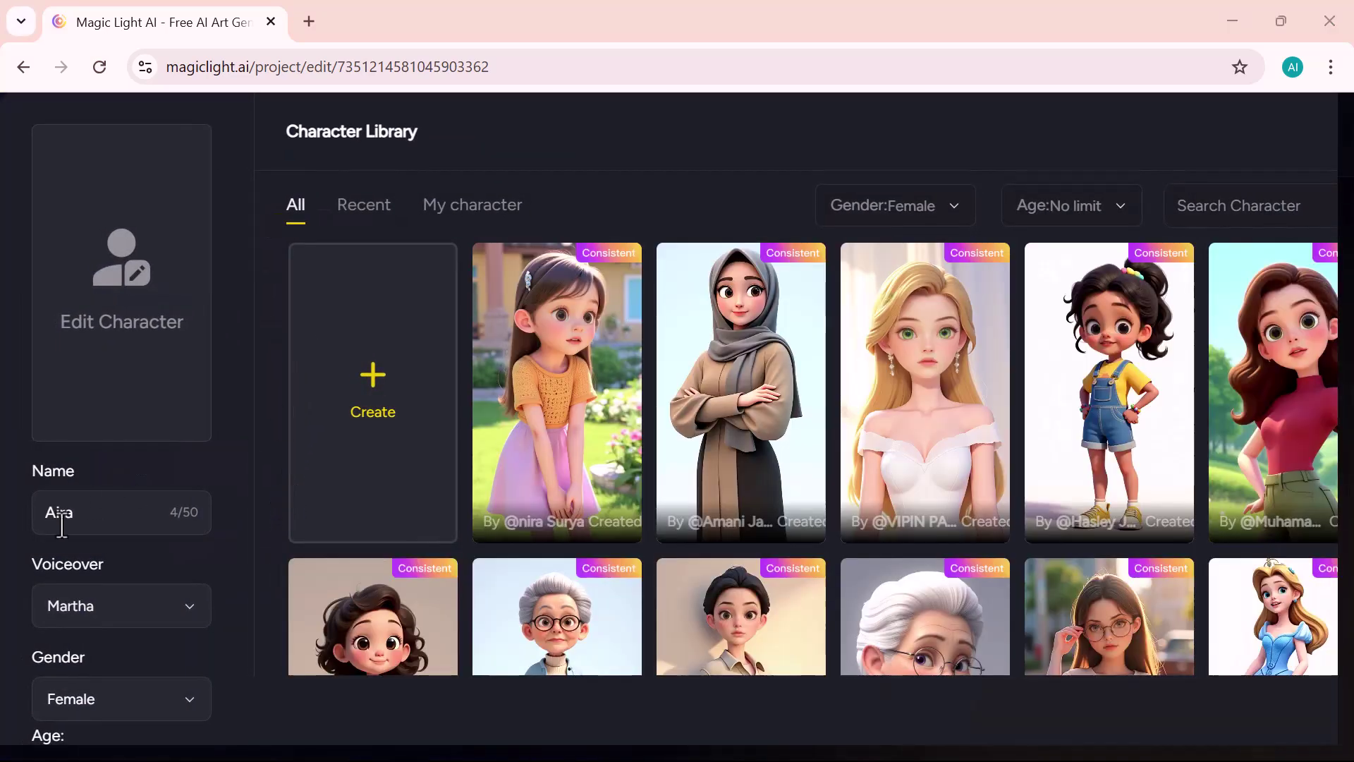
scroll(154, 627, "down", 1)
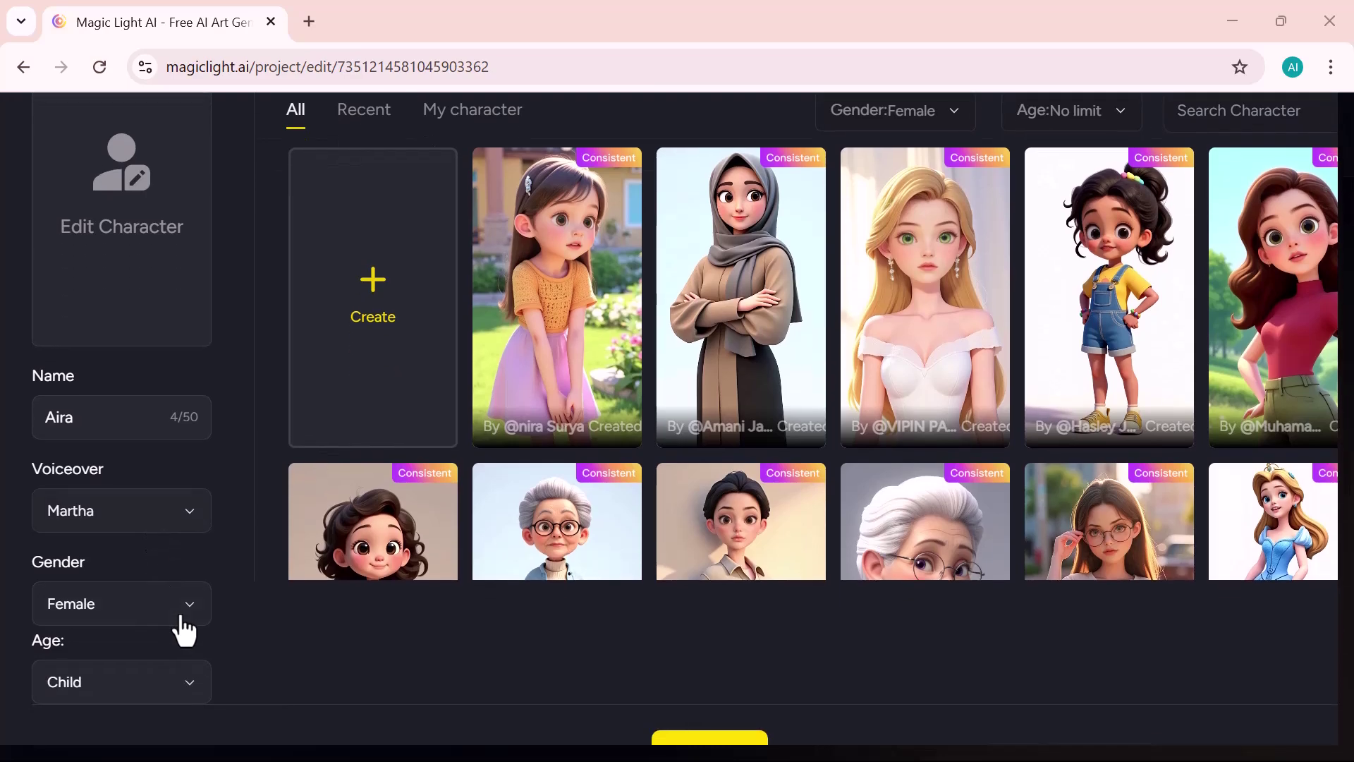
scroll(434, 494, "down", 5)
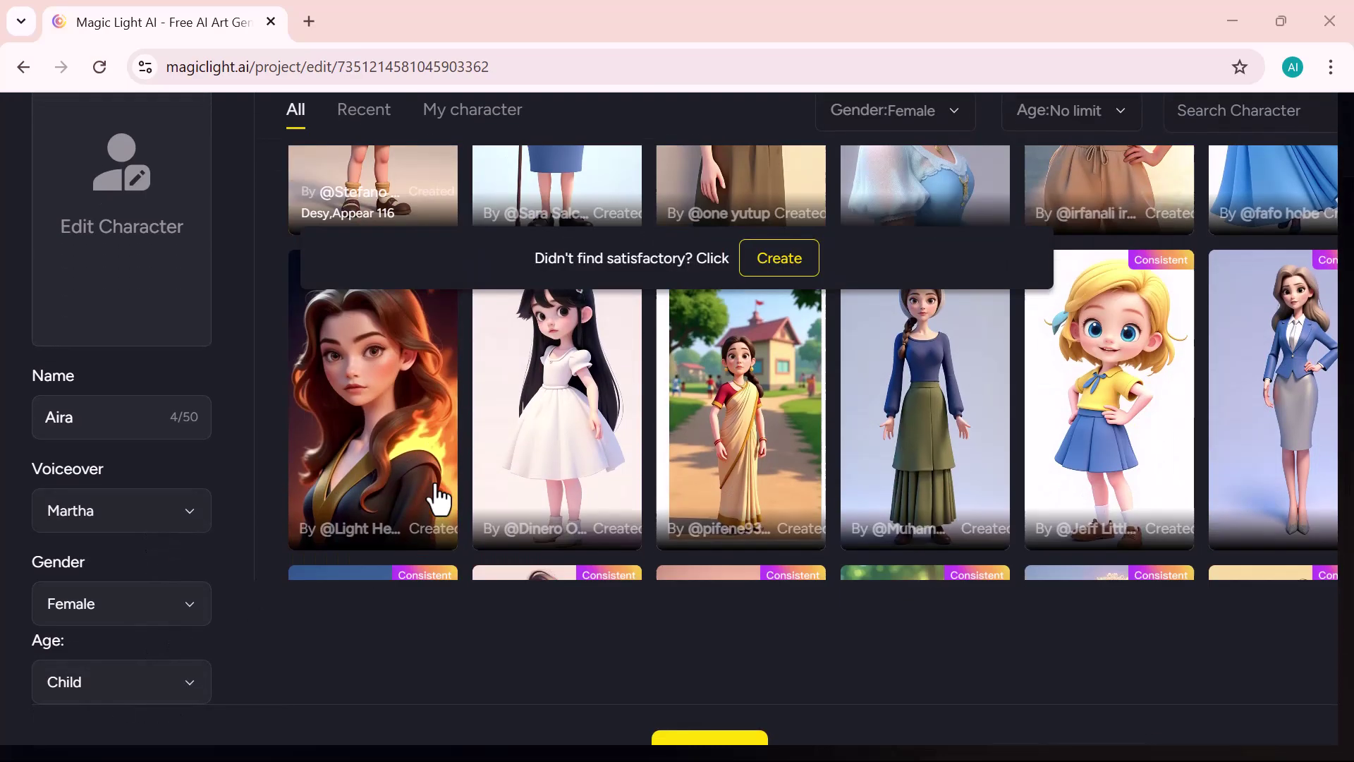
scroll(453, 453, "down", 4)
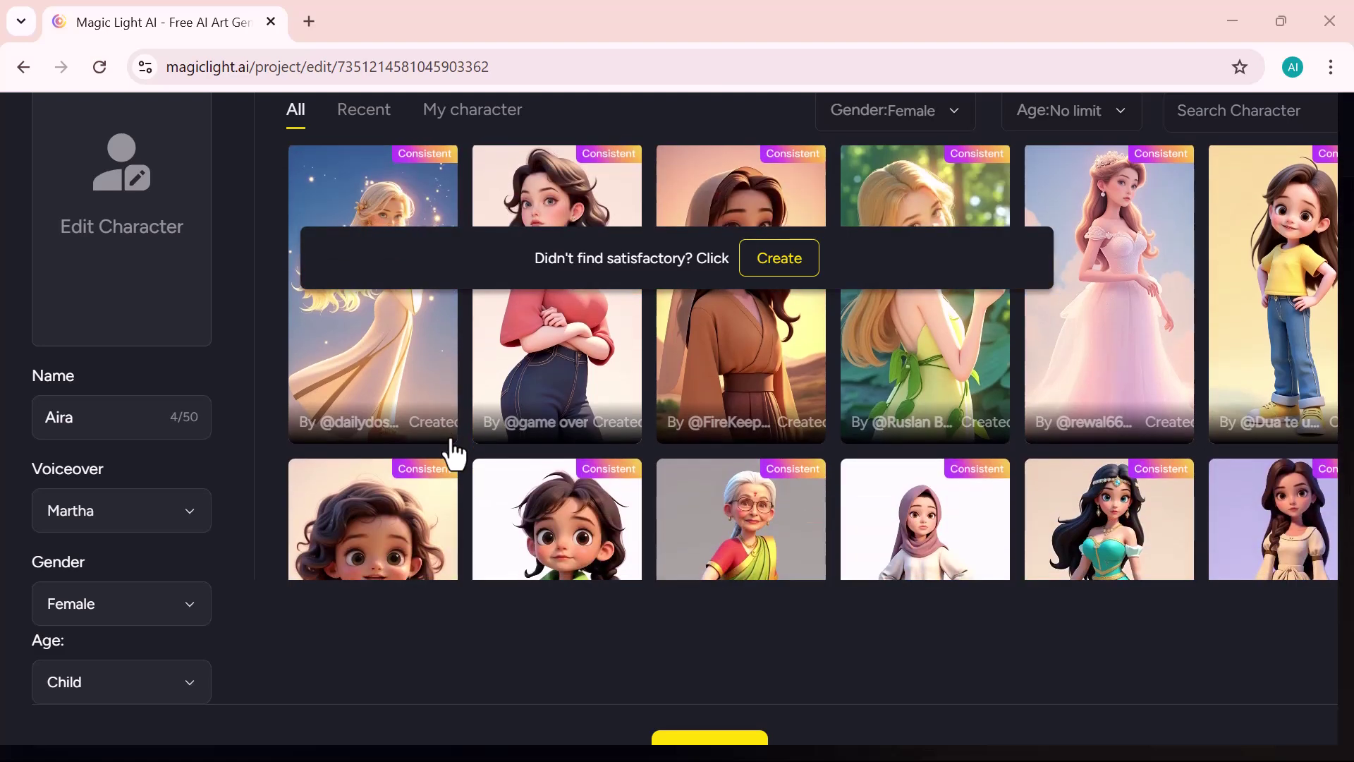
scroll(453, 453, "up", 2)
left_click(780, 432)
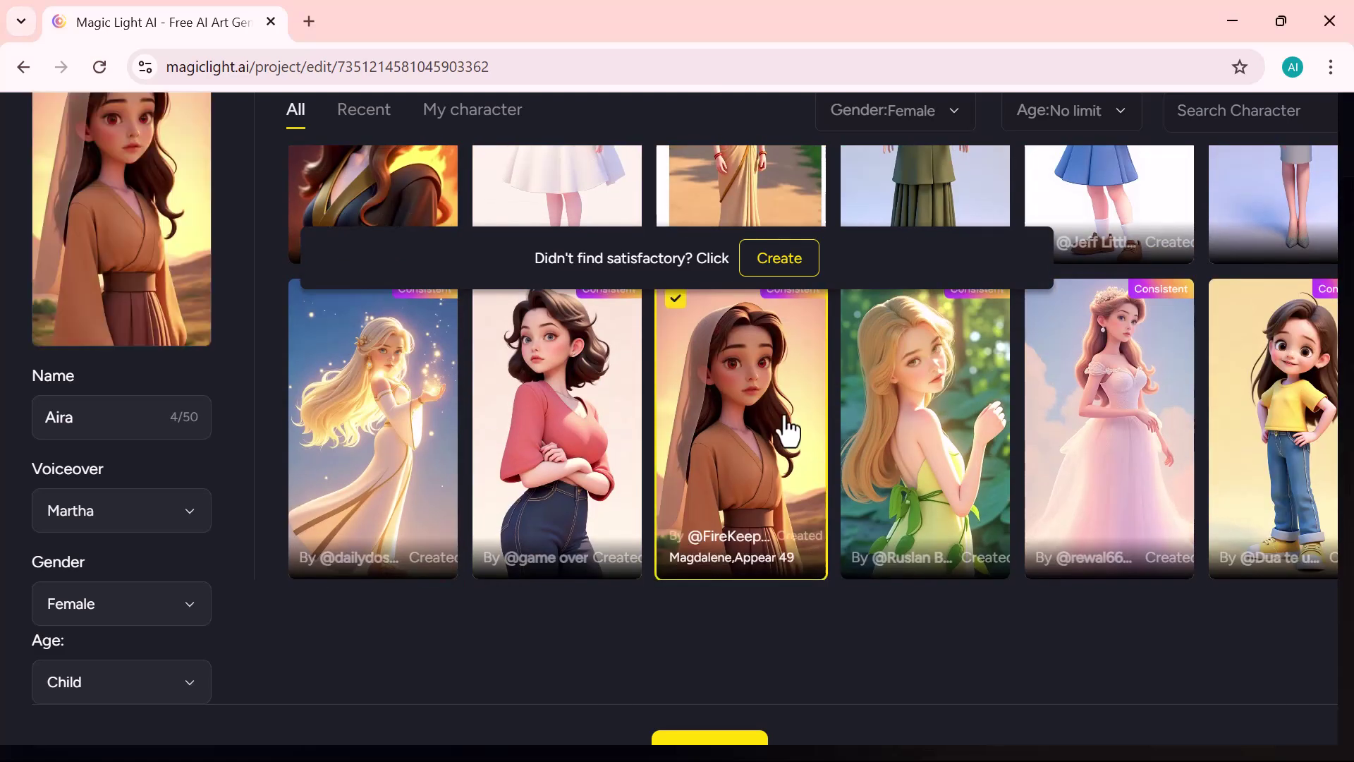
scroll(749, 713, "down", 1)
left_click(717, 727)
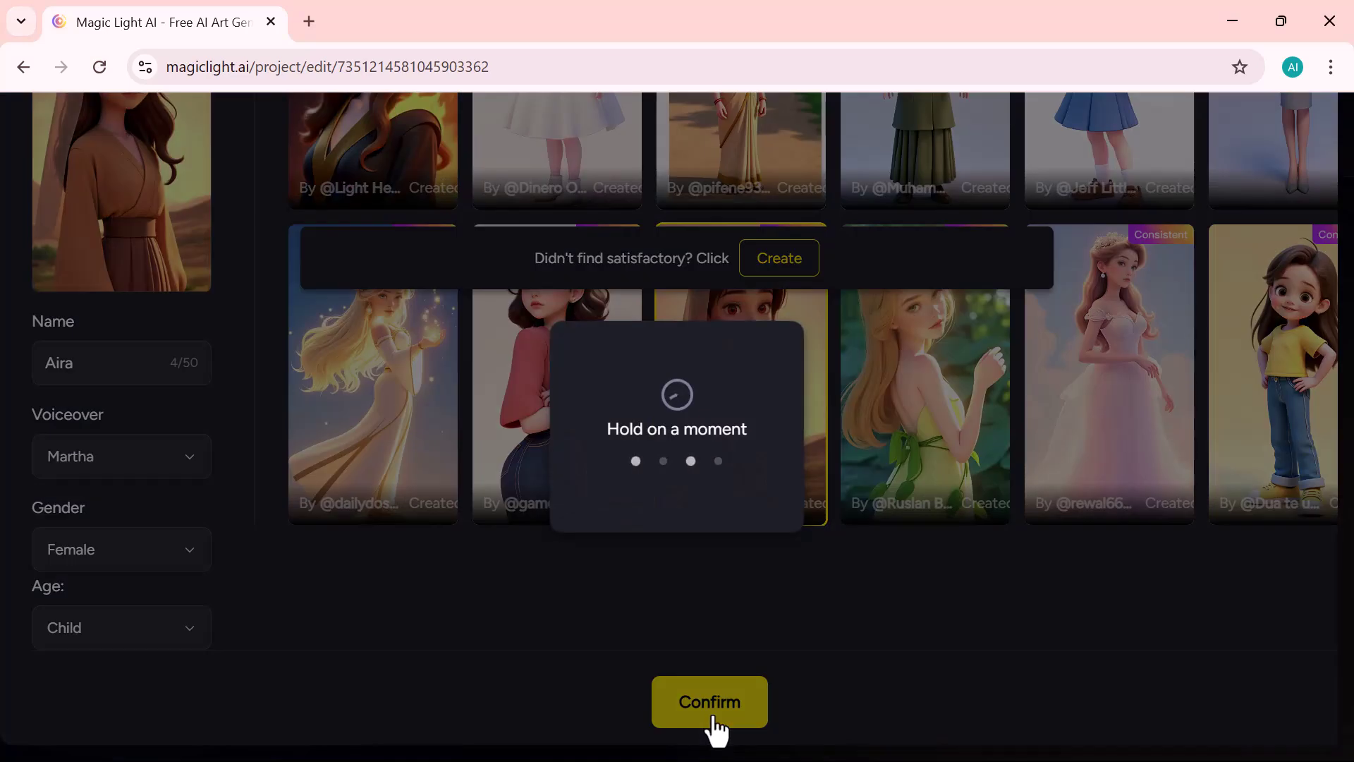
- Give Zayan the black-sweater boy look from the character library
left_click(588, 449)
scroll(769, 494, "down", 1)
left_click(776, 257)
left_click(1011, 116)
left_click(759, 484)
scroll(801, 644, "down", 5)
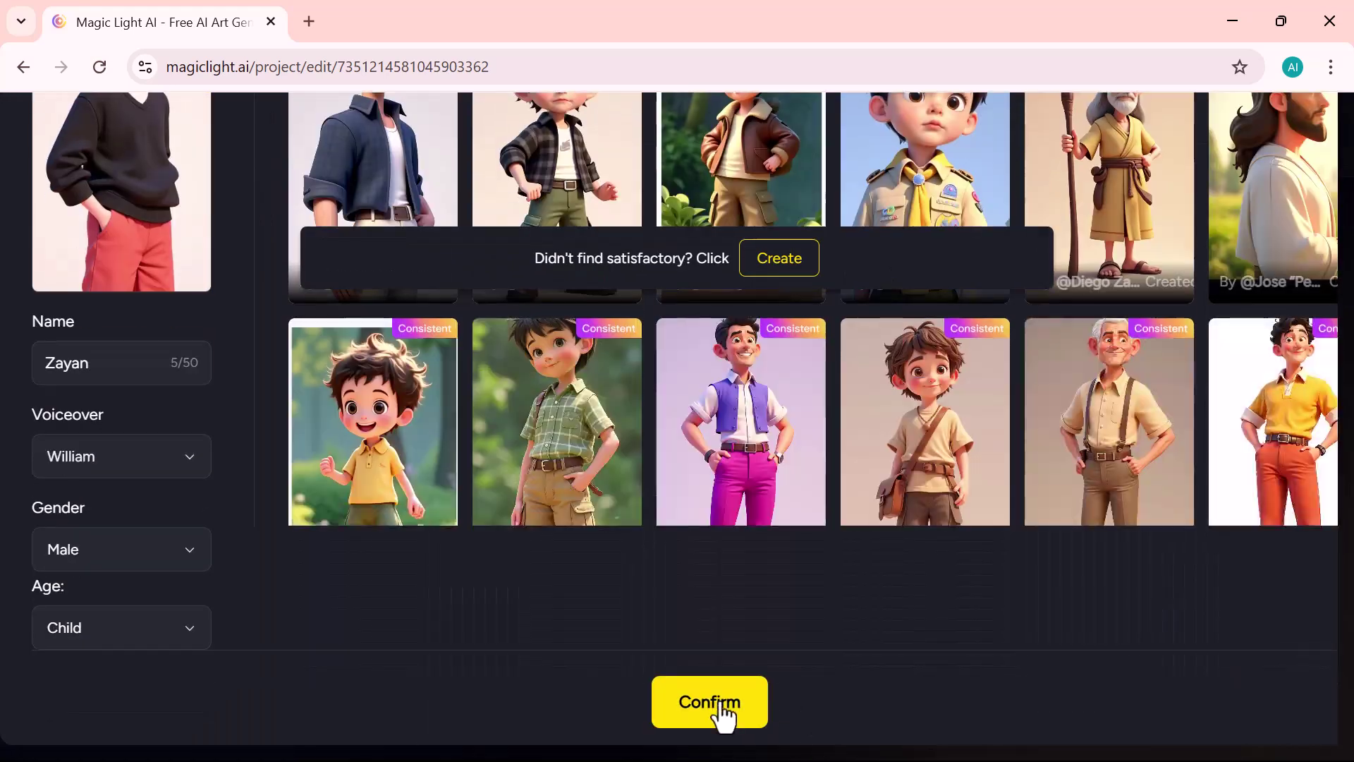
left_click(717, 723)
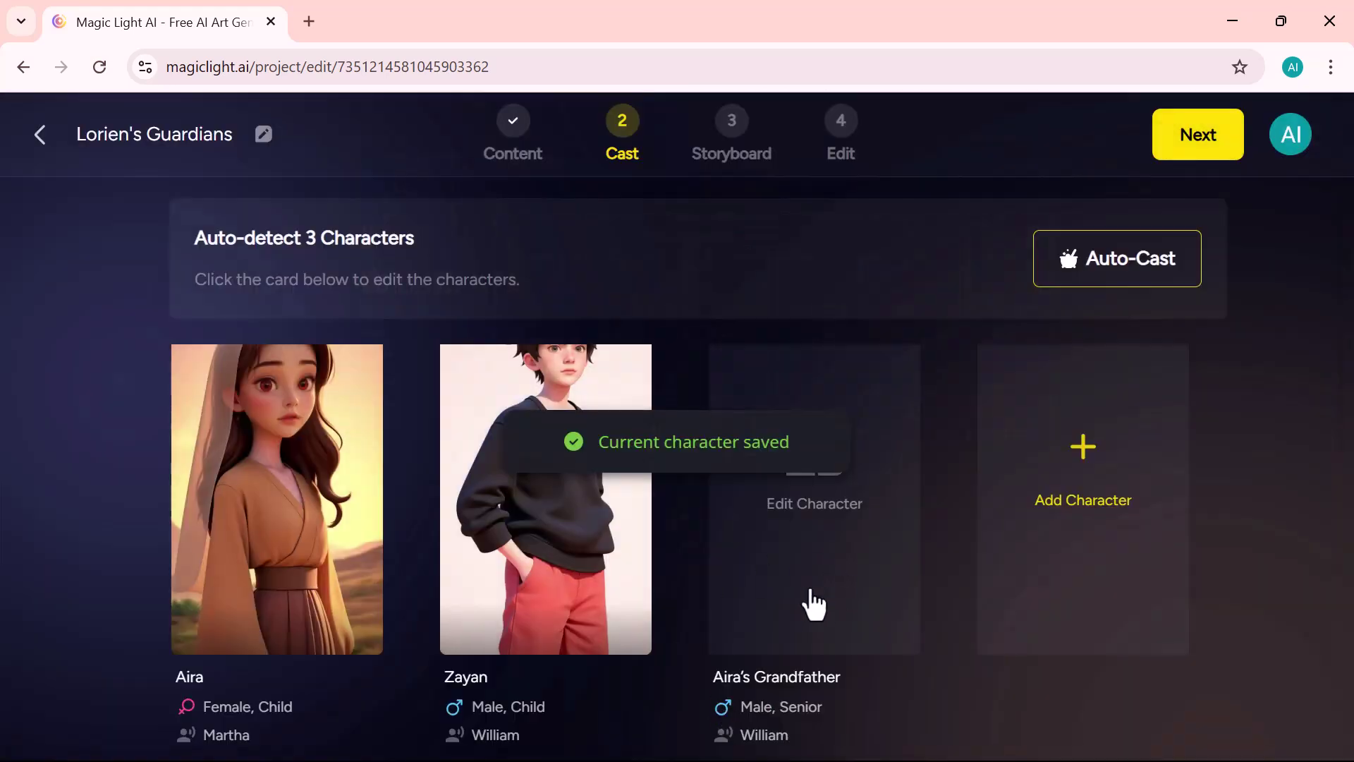
- Assign Aira's Grandfather a look from the character library
left_click(810, 599)
scroll(1033, 645, "down", 3)
left_click(704, 714)
- Move on to the storyboard and view shots 02, 03 and 04
left_click(1198, 134)
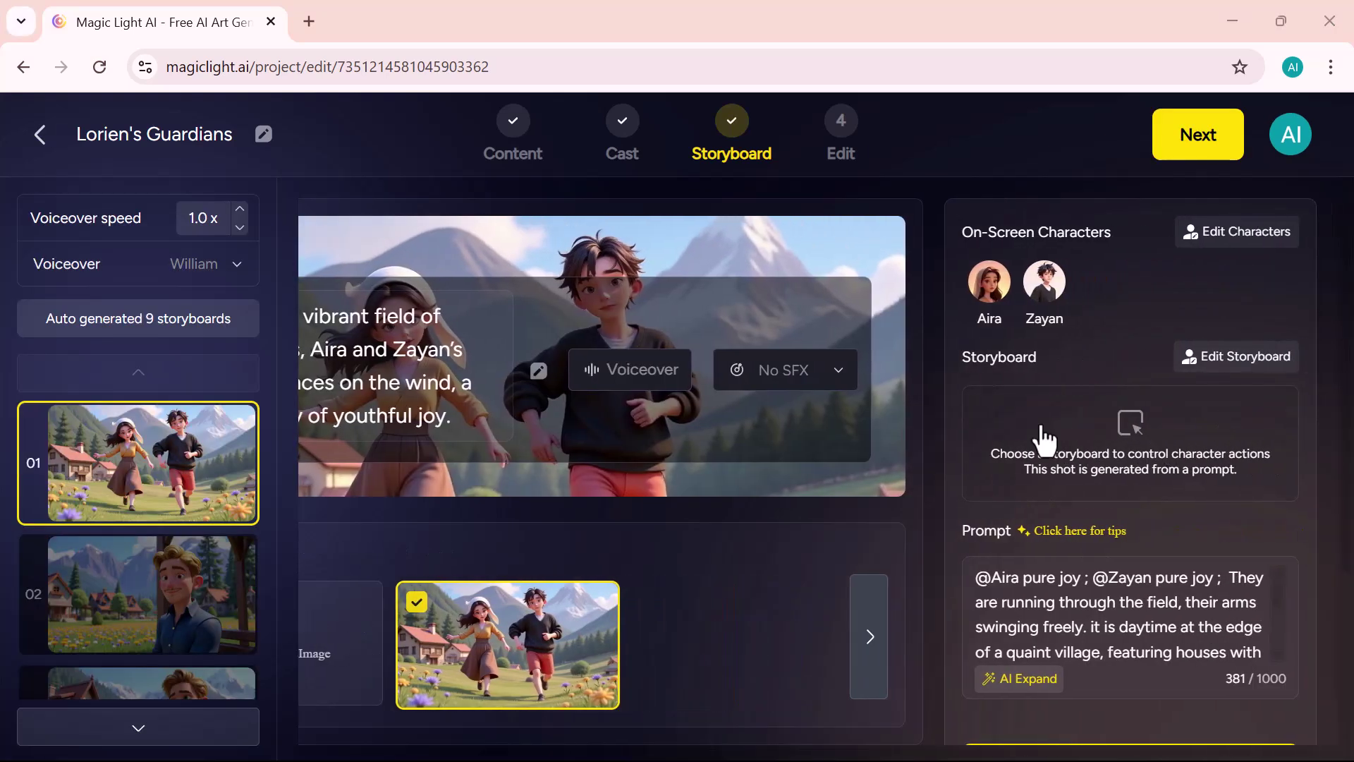
scroll(81, 441, "down", 3)
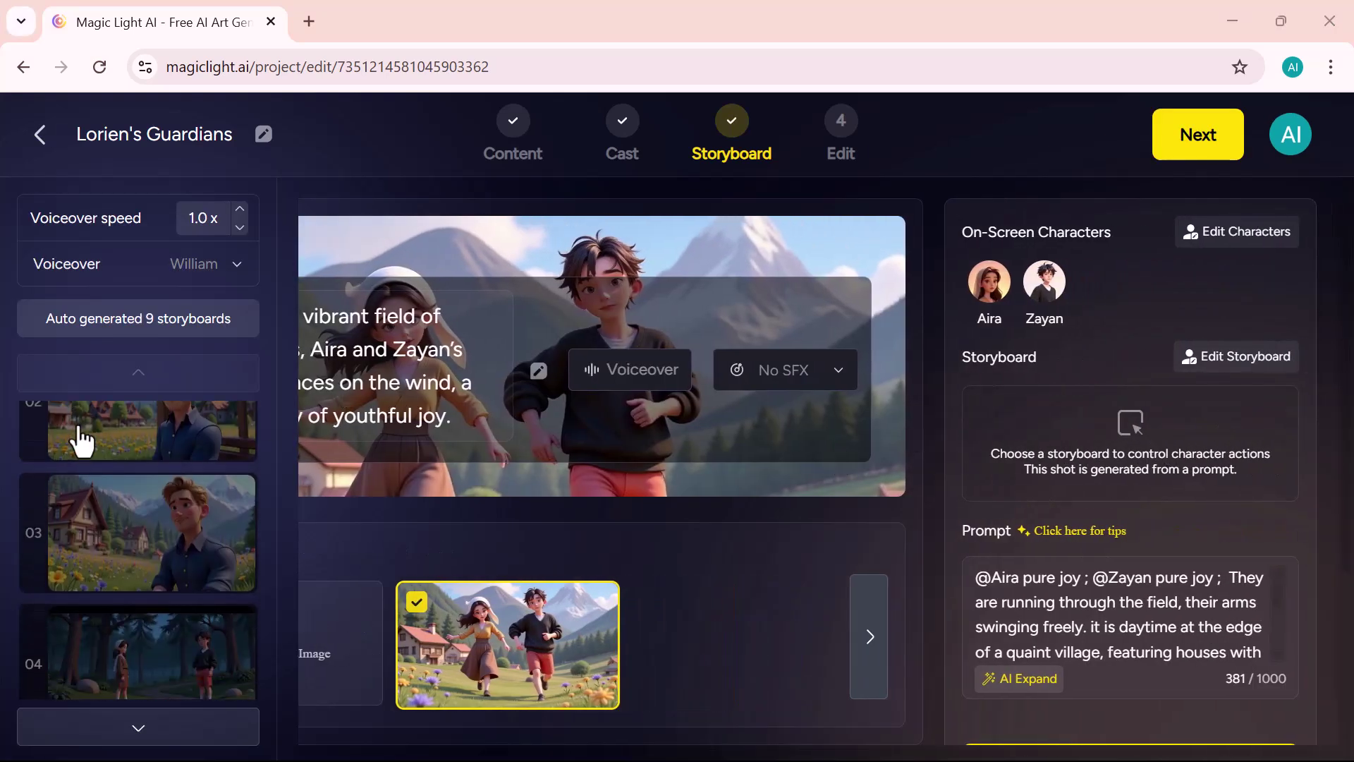
left_click(81, 440)
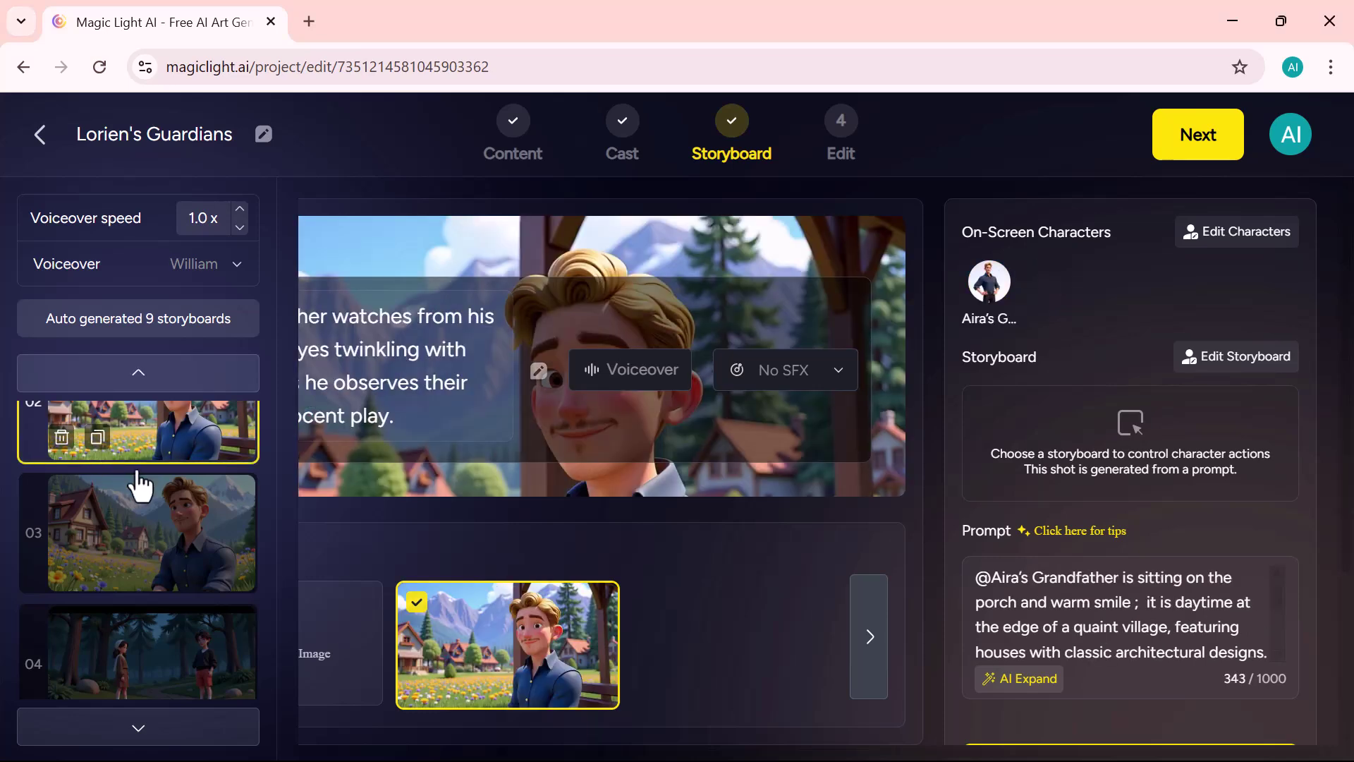
left_click(123, 538)
left_click(177, 654)
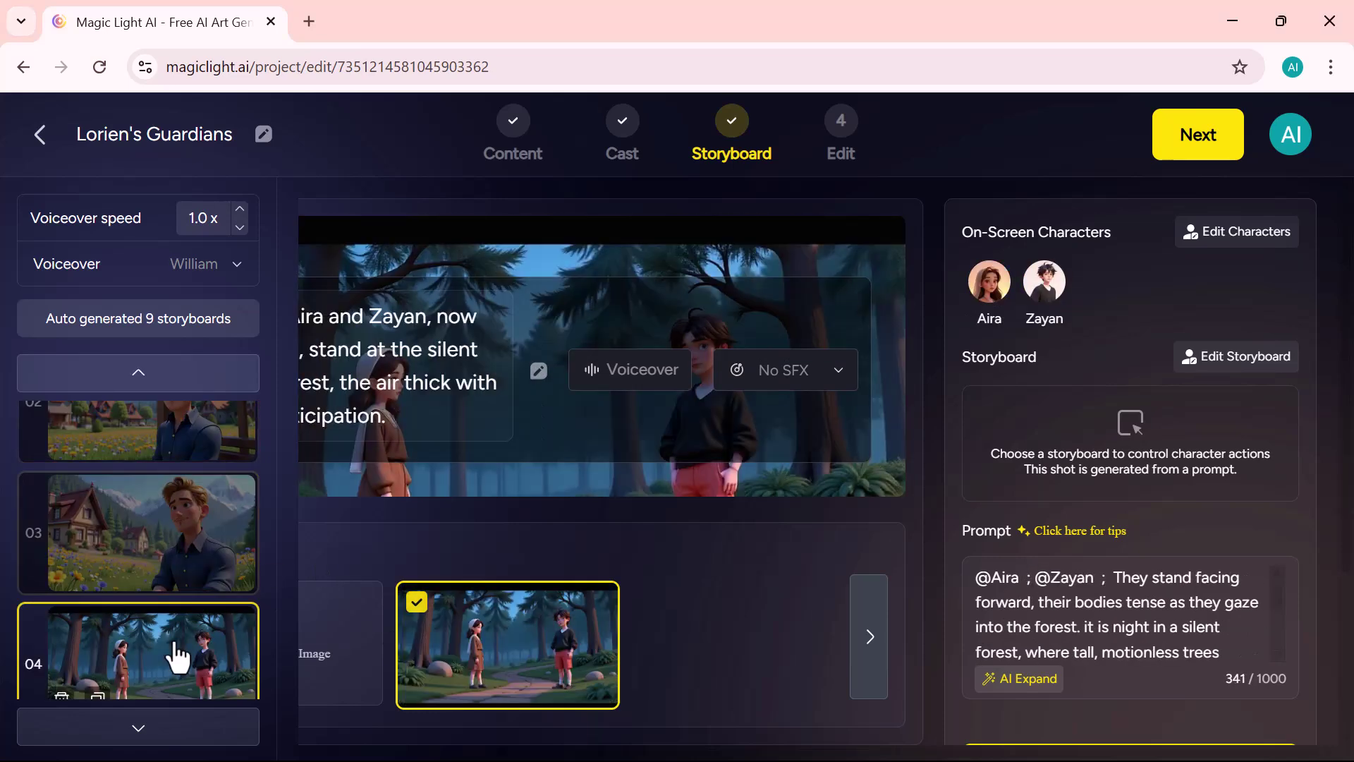
- Regenerate shot 01's image of Aira and Zayan in the flower field
scroll(172, 650, "down", 2)
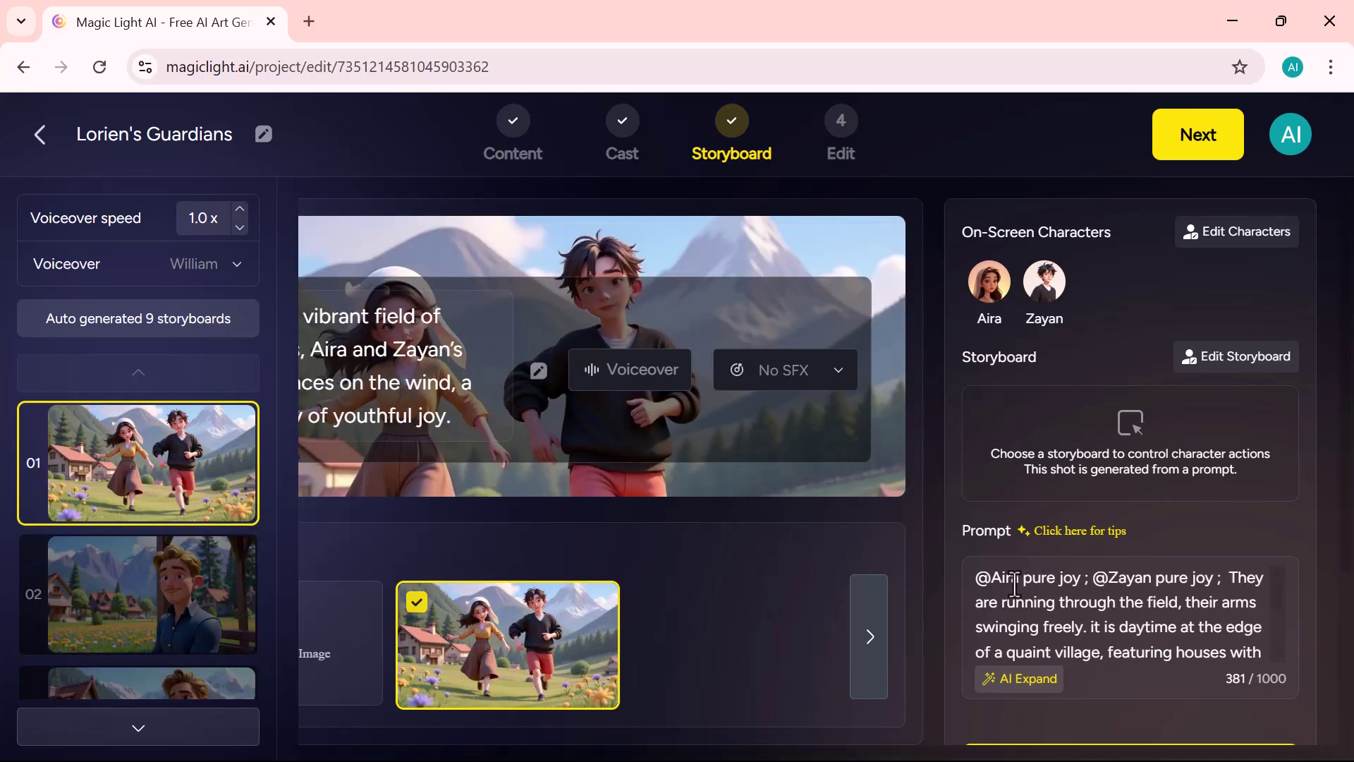
scroll(1012, 584, "down", 3)
scroll(1079, 694, "down", 2)
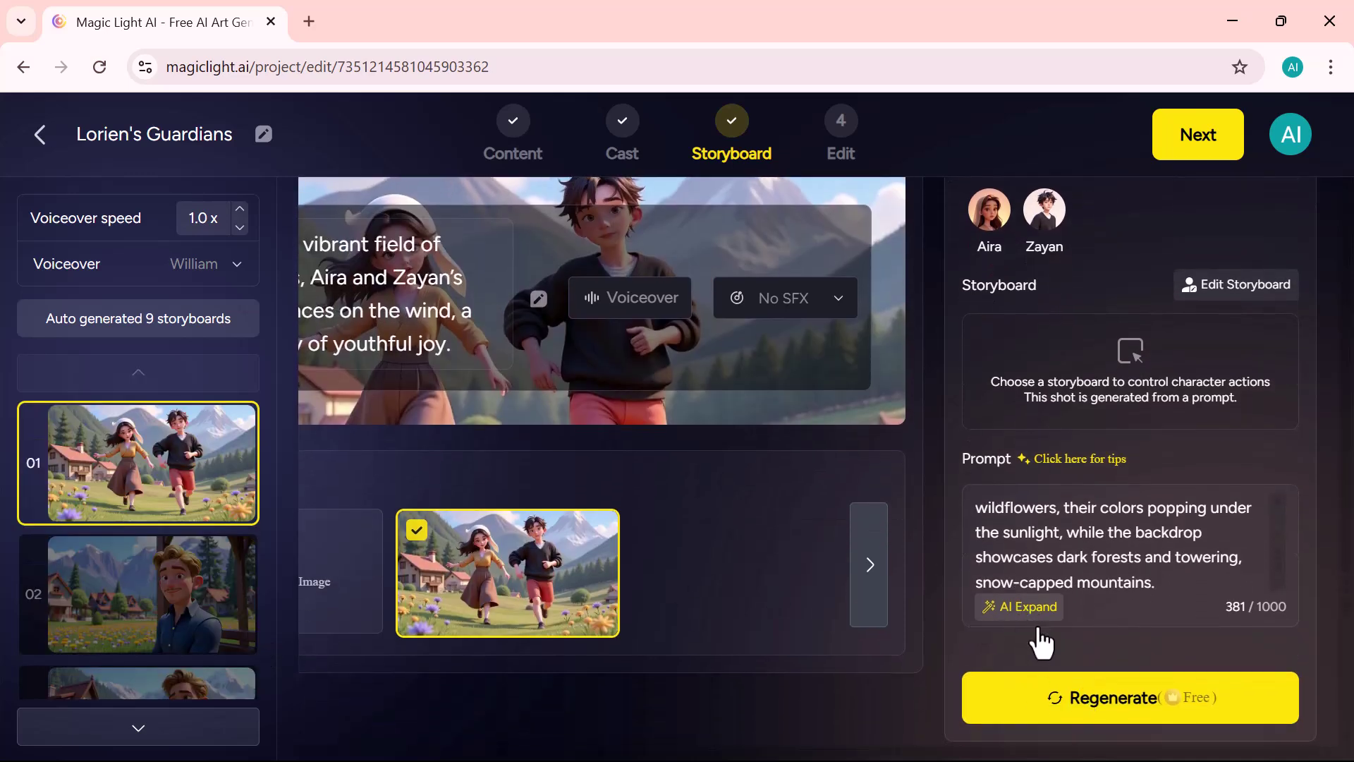
left_click(1091, 713)
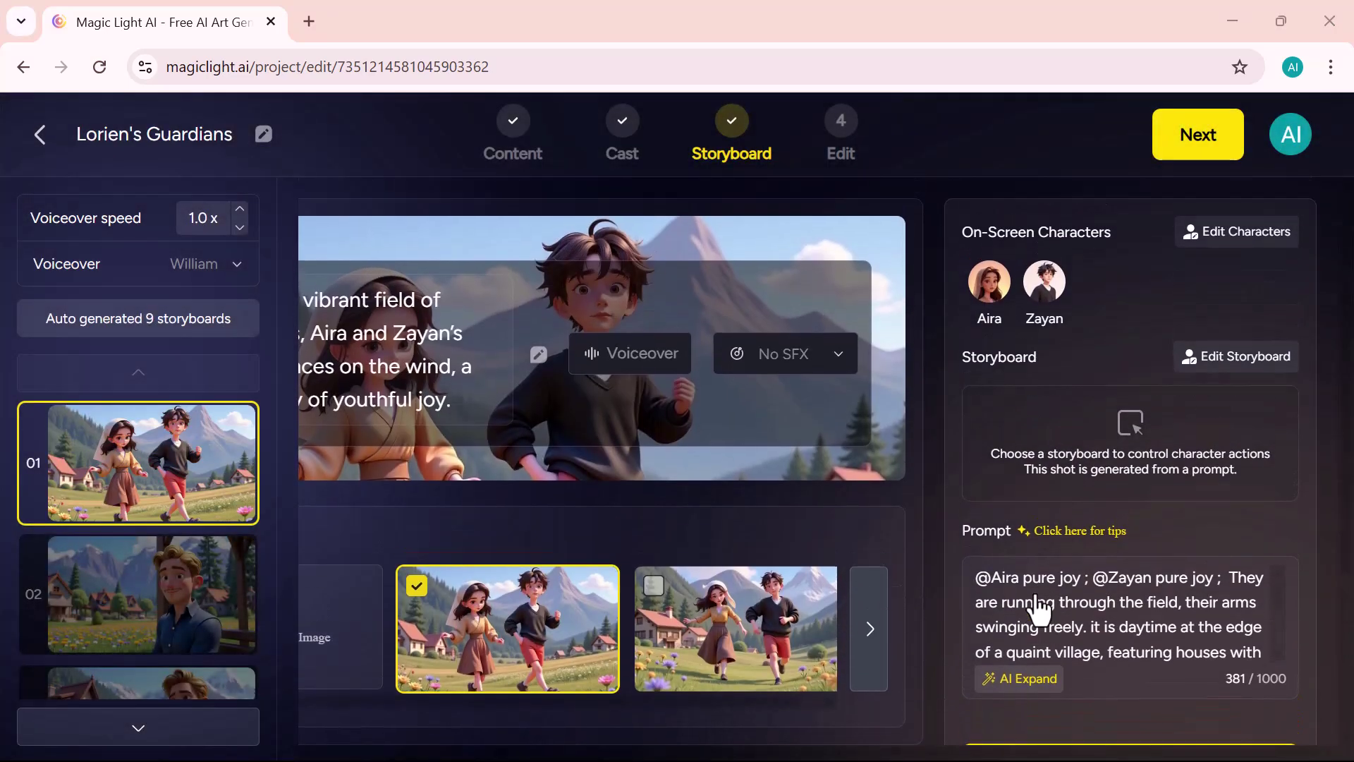
left_click(240, 227)
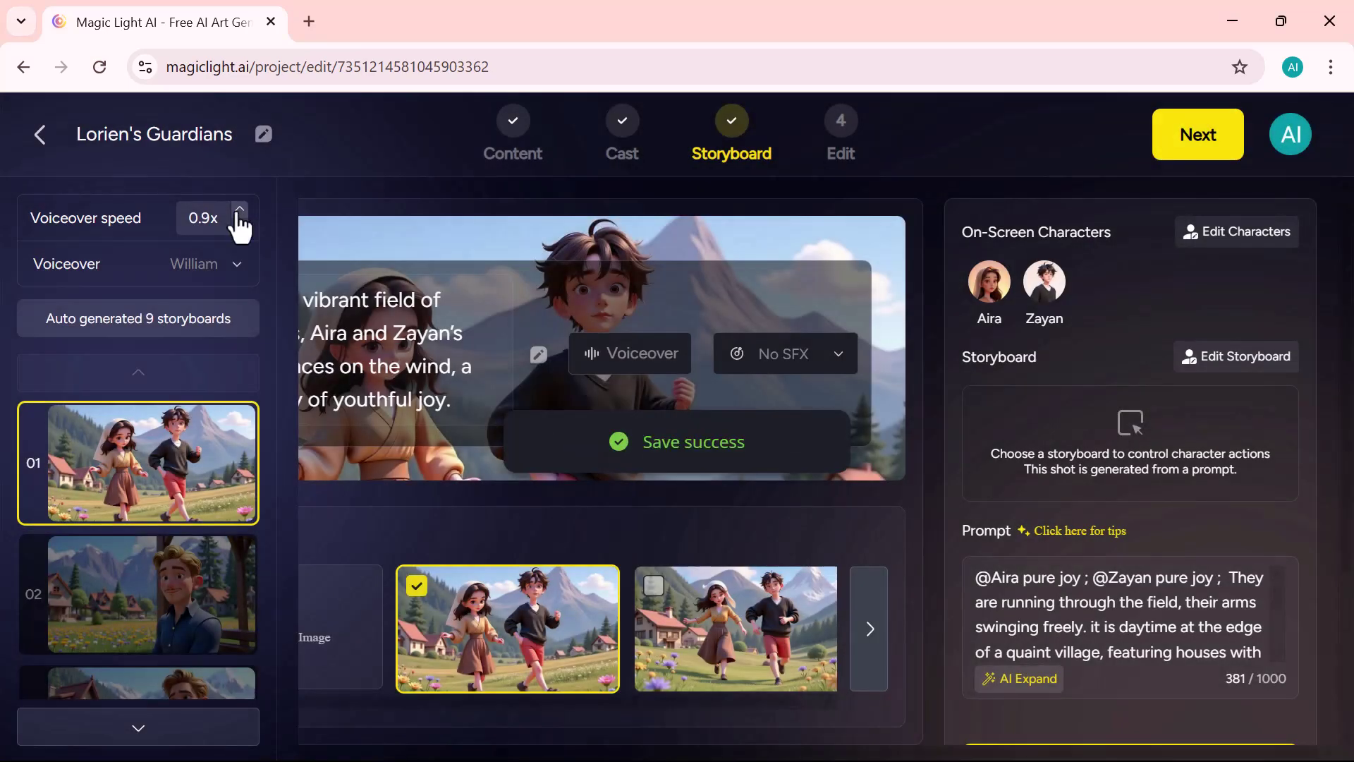
left_click(240, 209)
left_click(229, 275)
mouse_move(146, 353)
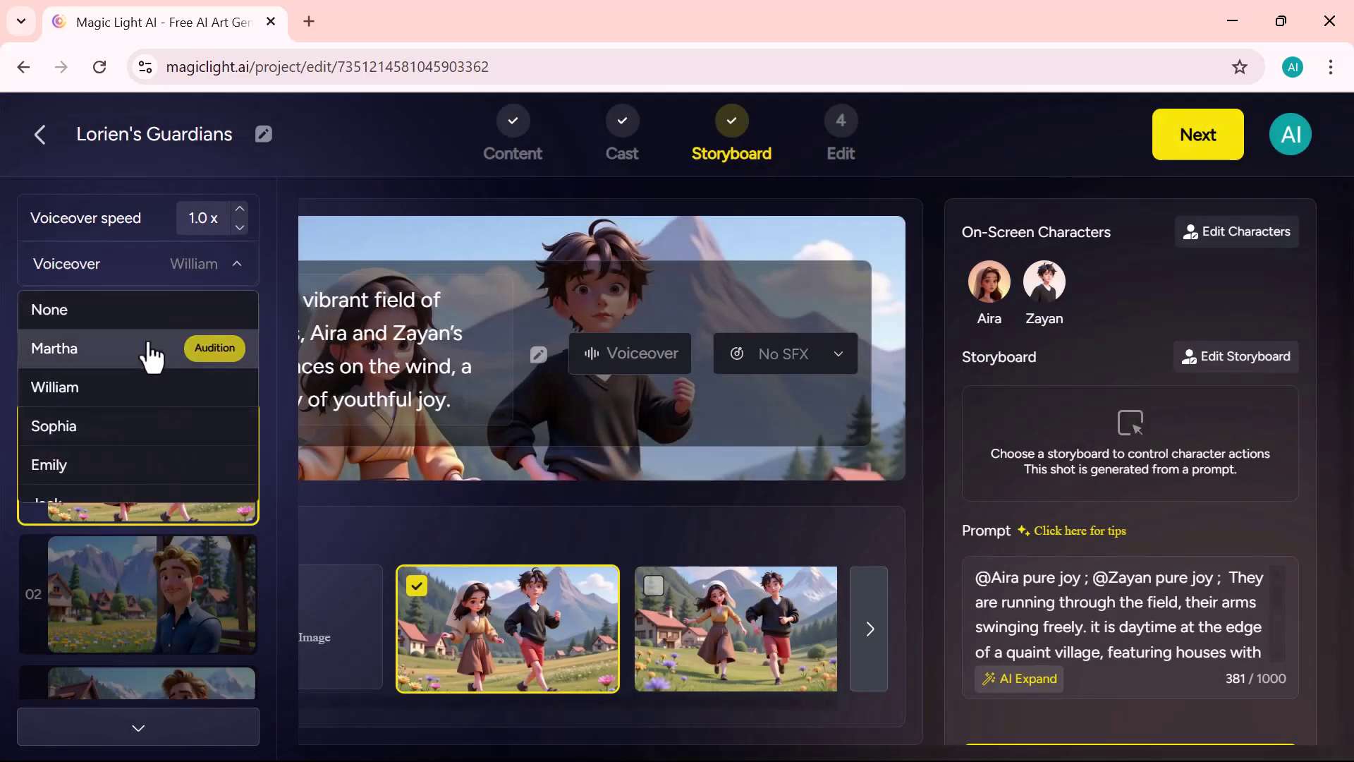
left_click(200, 356)
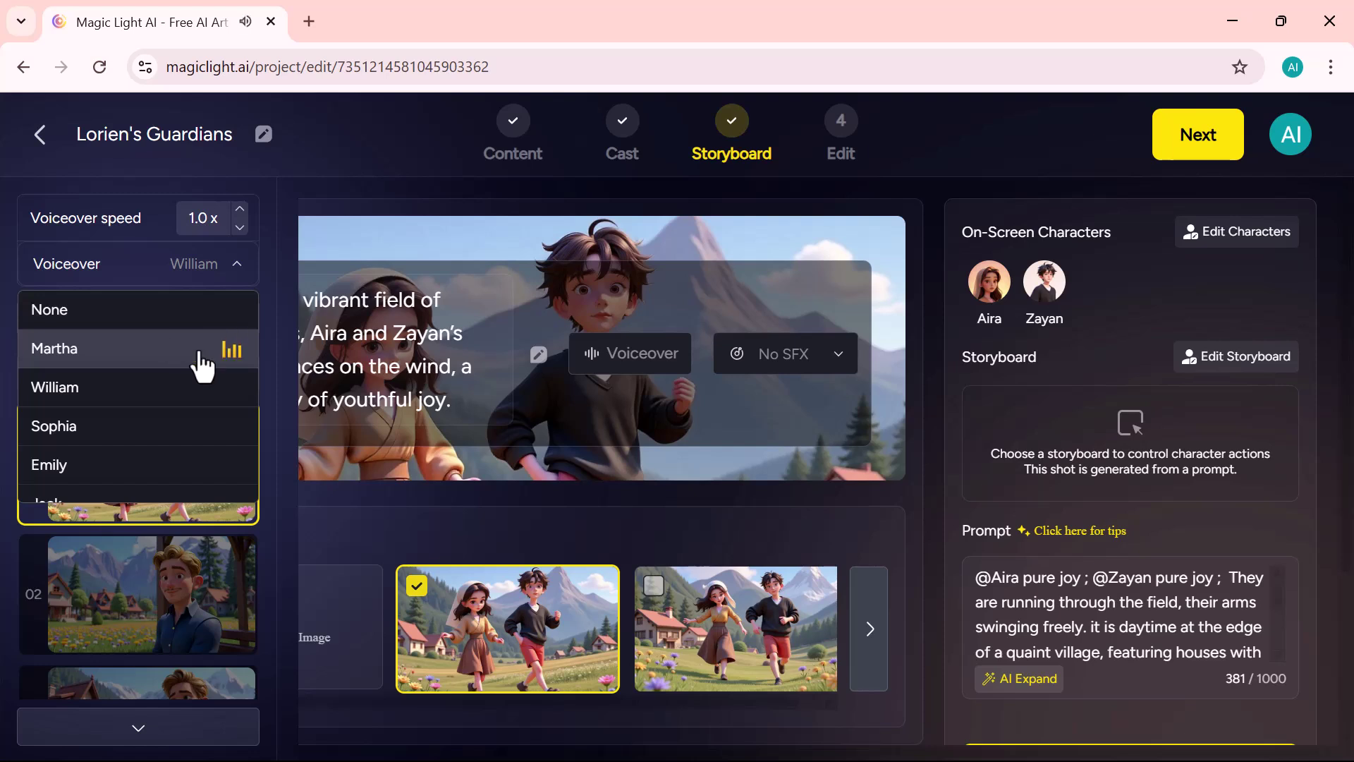
left_click(205, 473)
scroll(204, 481, "down", 4)
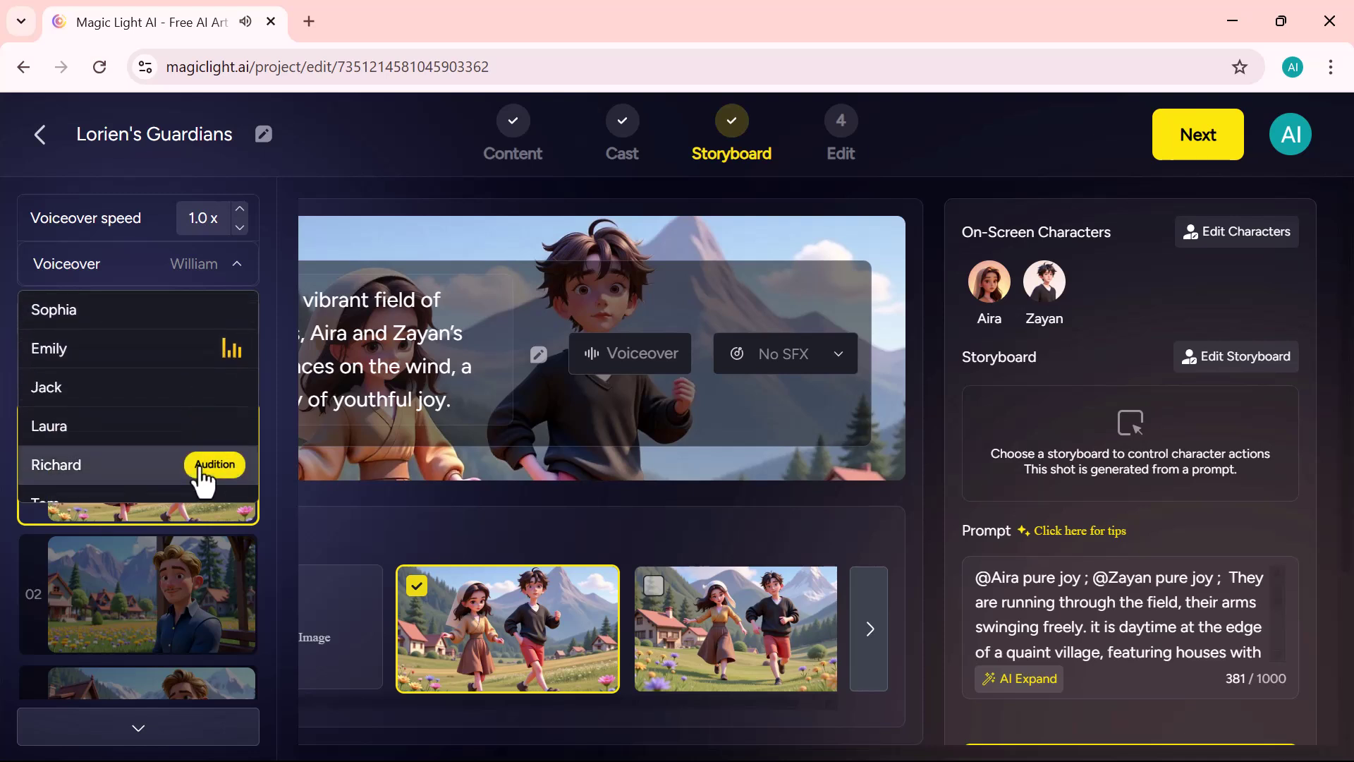
scroll(199, 467, "down", 4)
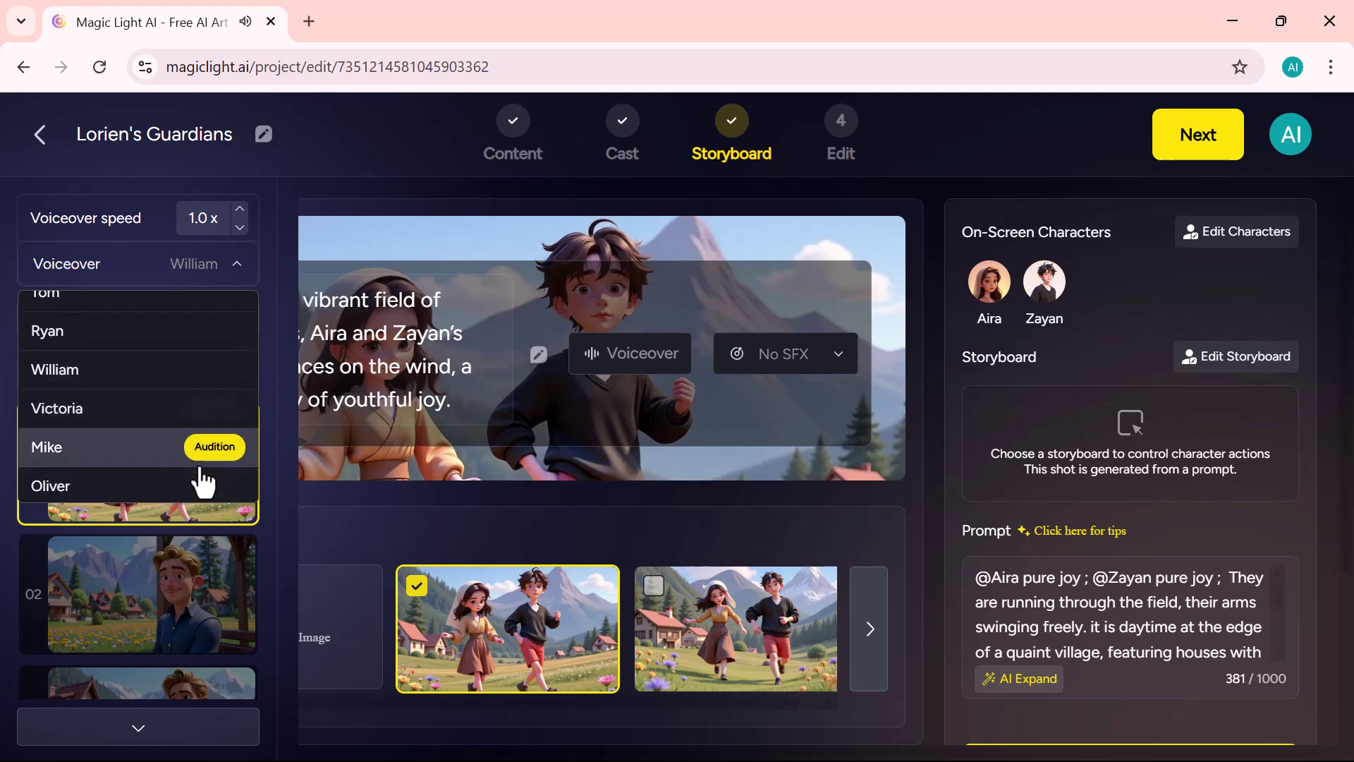
left_click(201, 447)
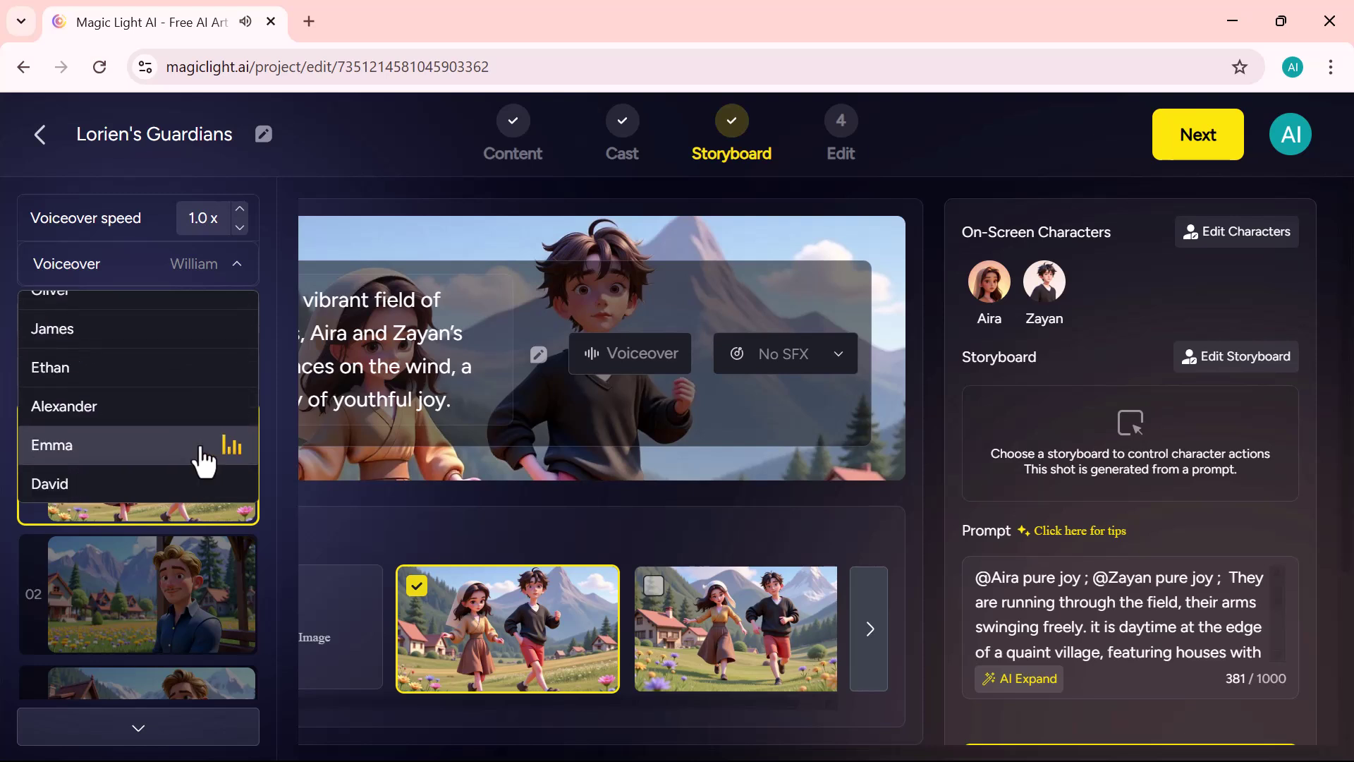
- Keep William as the voice and bring up Shot 01's Animate model options
left_click(260, 556)
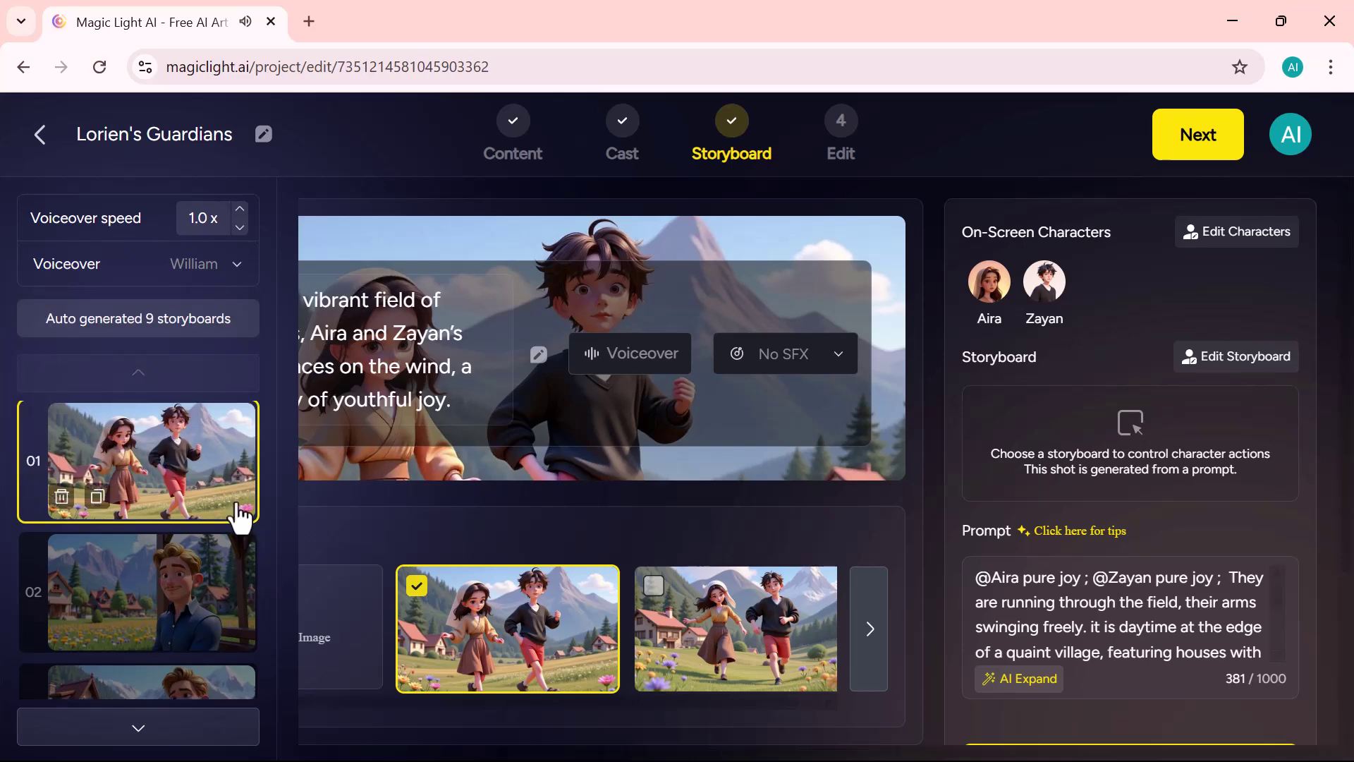
scroll(240, 519, "down", 6)
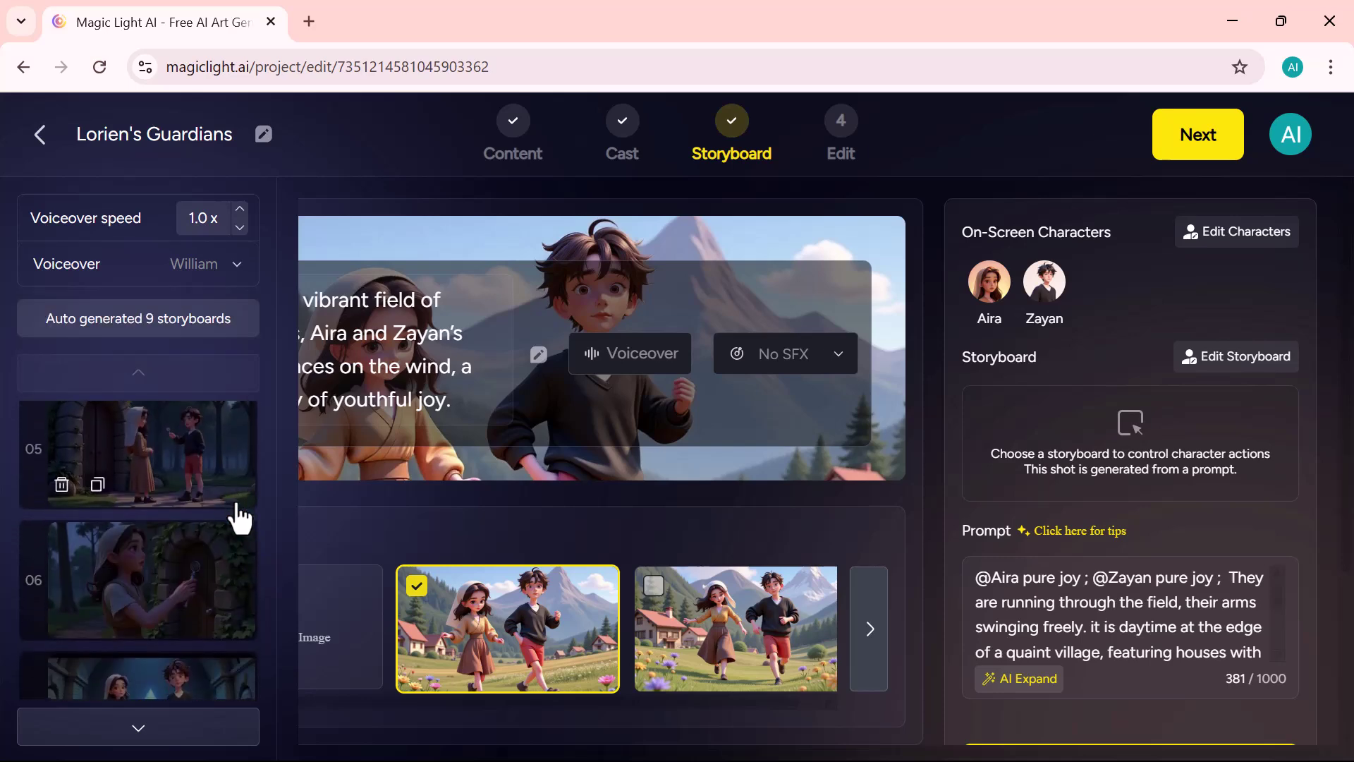
scroll(237, 515, "up", 6)
scroll(1145, 644, "down", 2)
scroll(1092, 744, "down", 3)
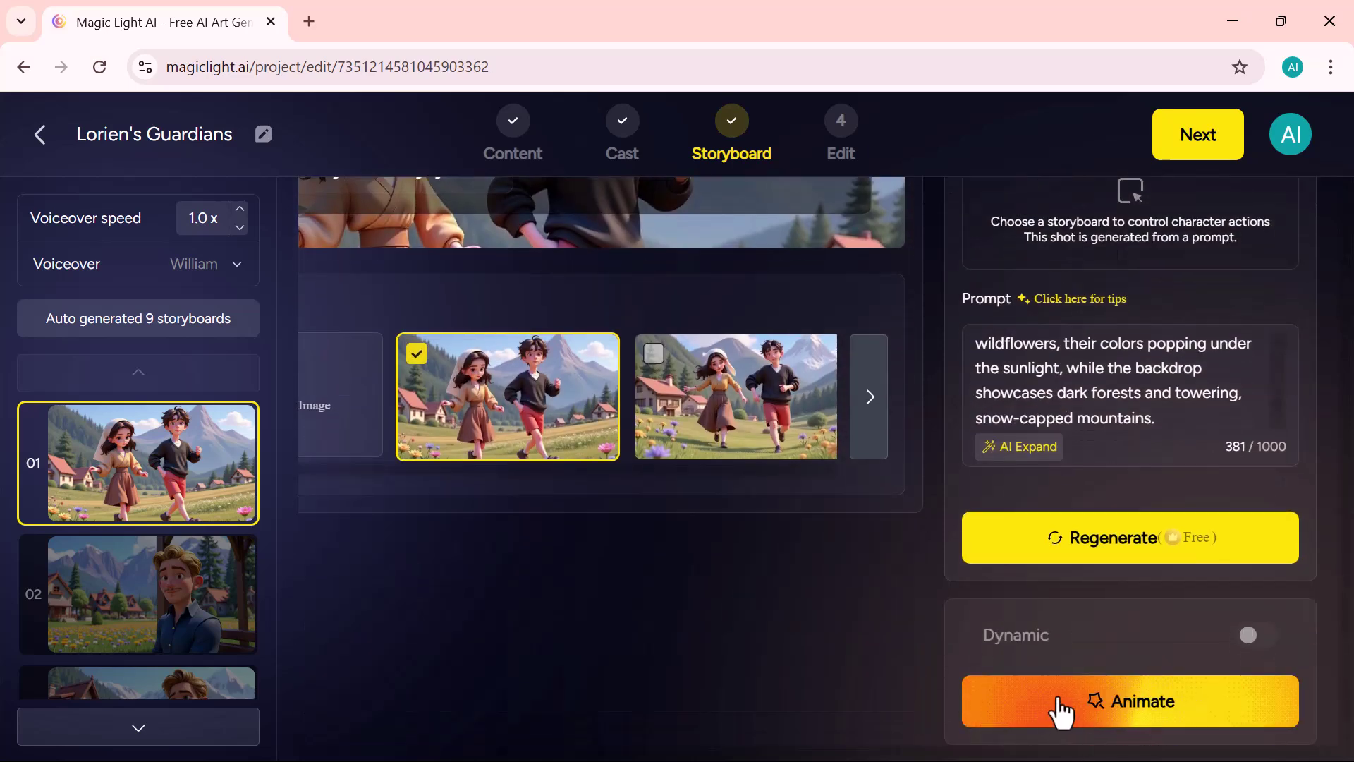
left_click(1078, 709)
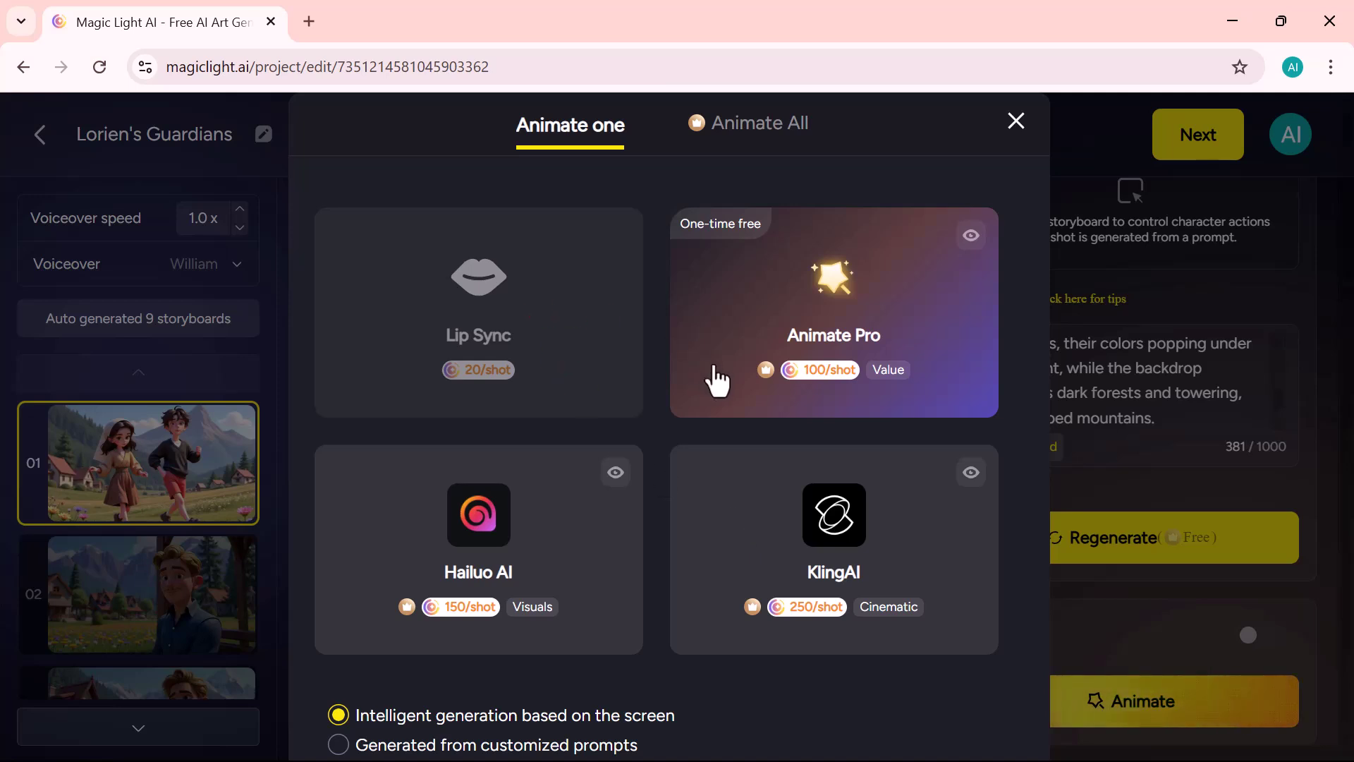
- Animate storyboard shot 01 using the Animate Pro model
left_click(780, 332)
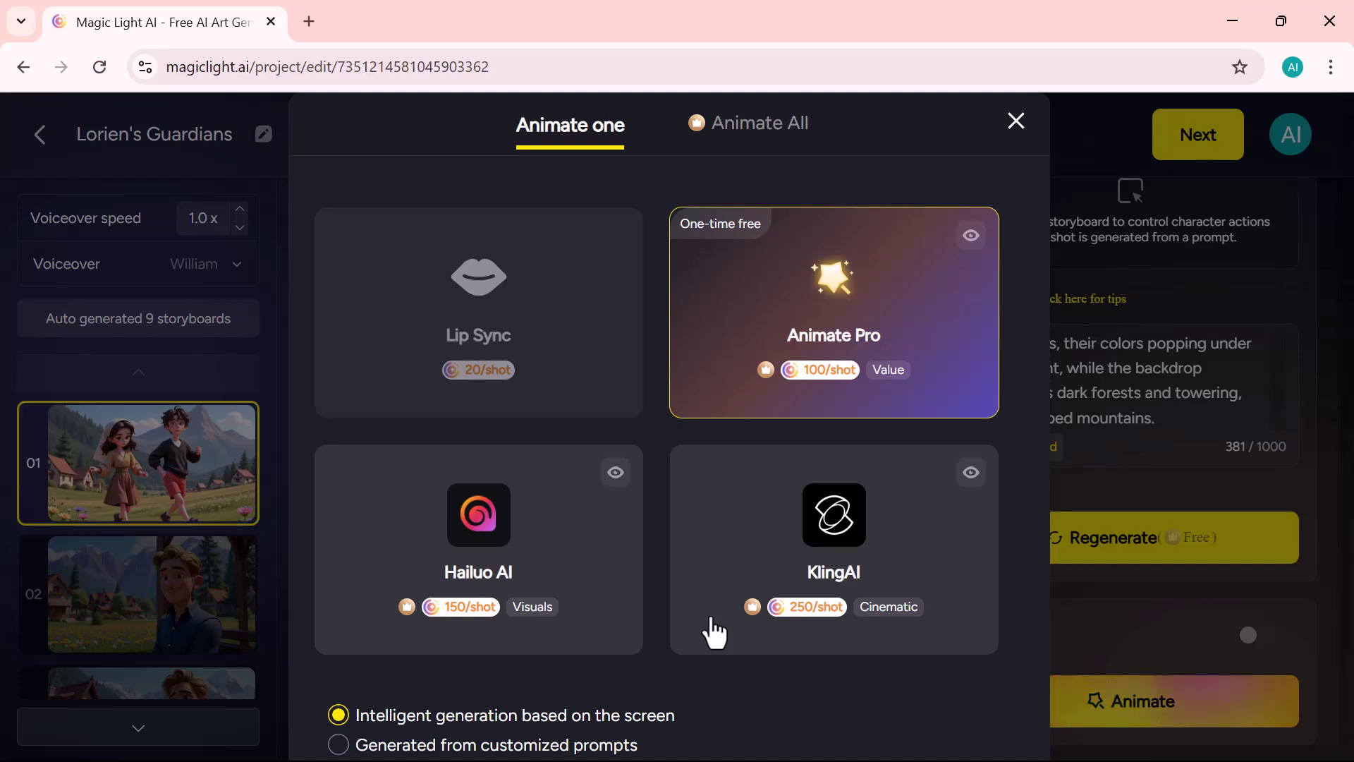
scroll(714, 631, "down", 2)
left_click(717, 729)
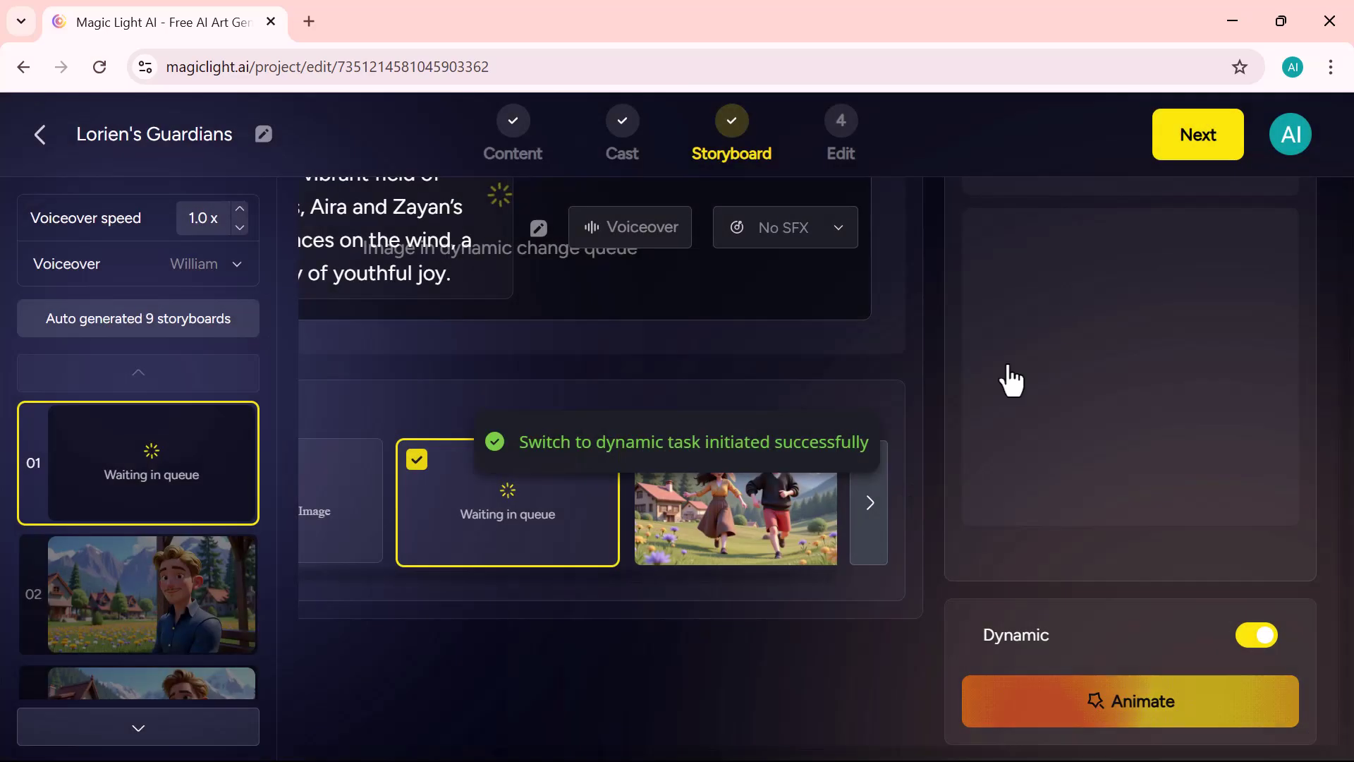
- Queue Animate All for shots 02 onward and continue to model selection
left_click(1203, 134)
left_click(693, 630)
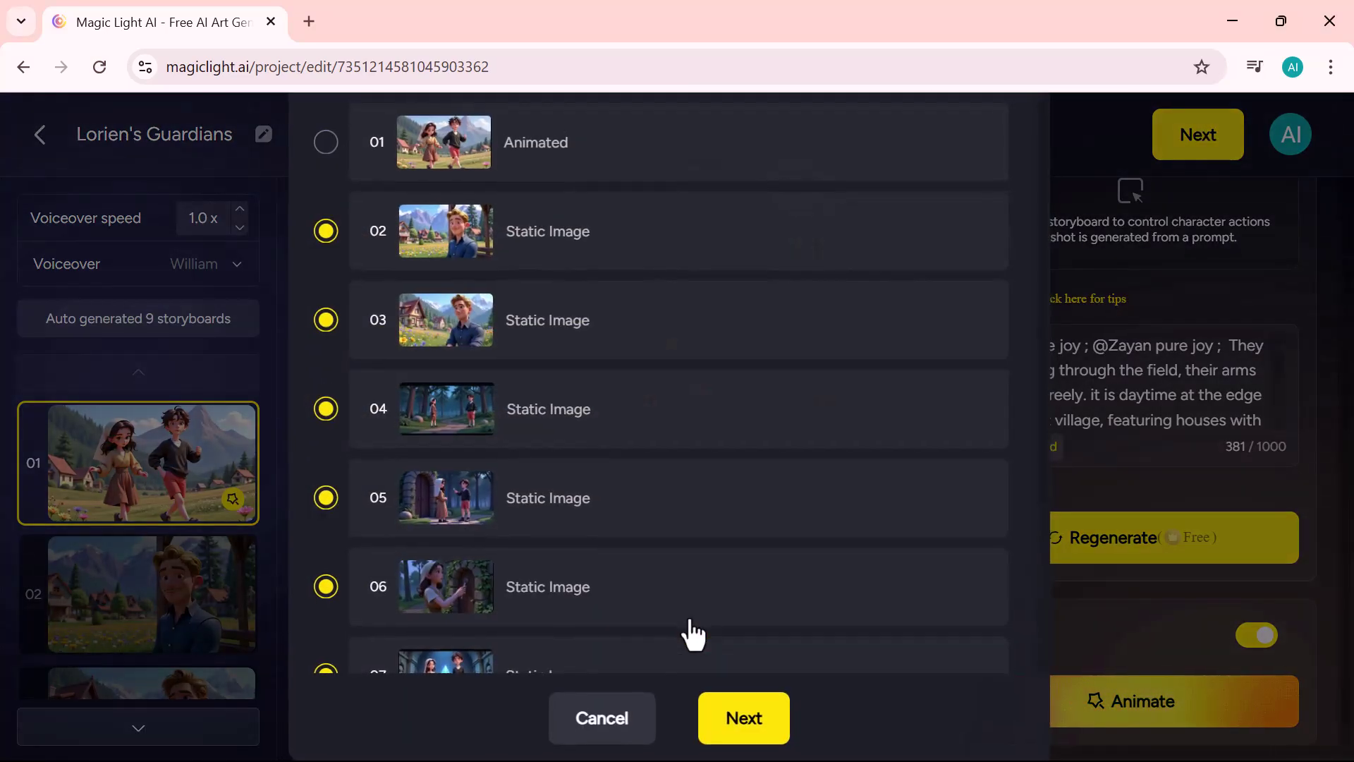
scroll(586, 455, "down", 3)
scroll(585, 454, "up", 3)
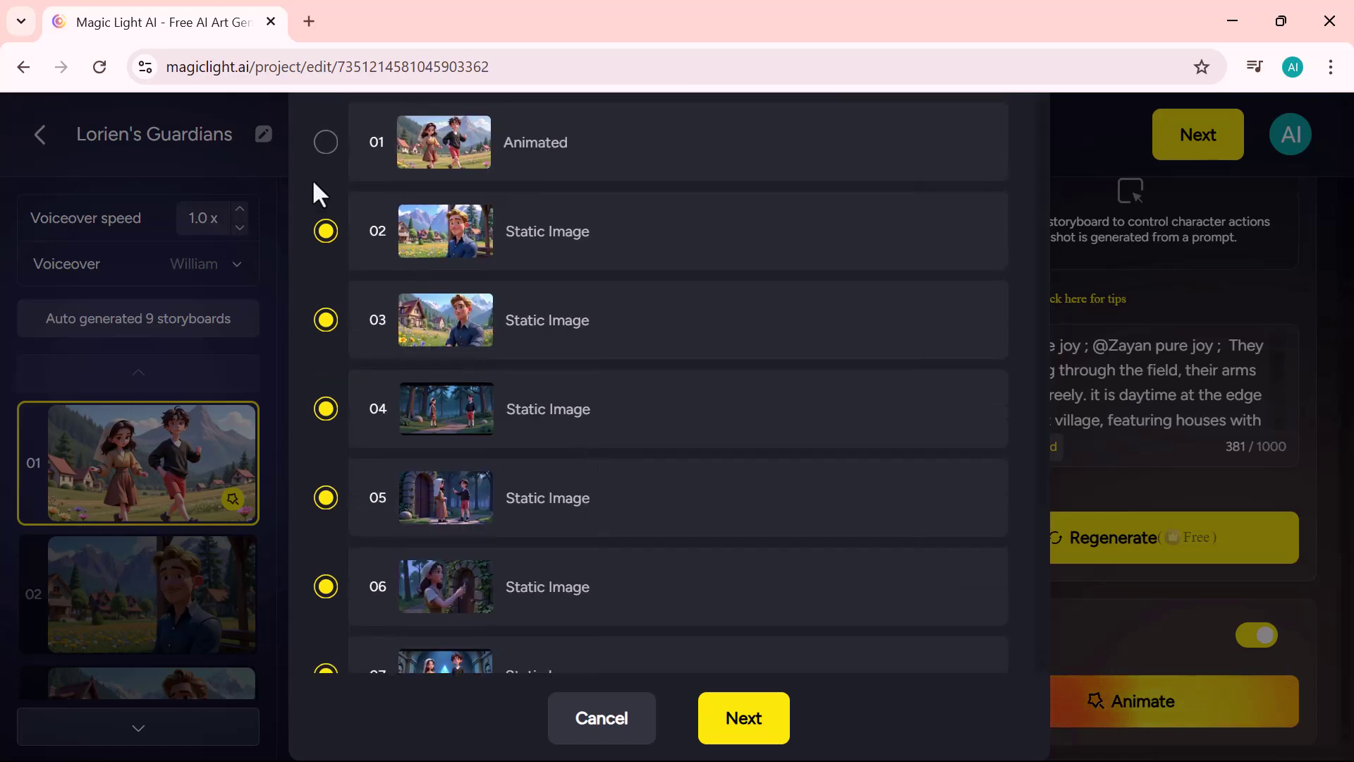
left_click(743, 726)
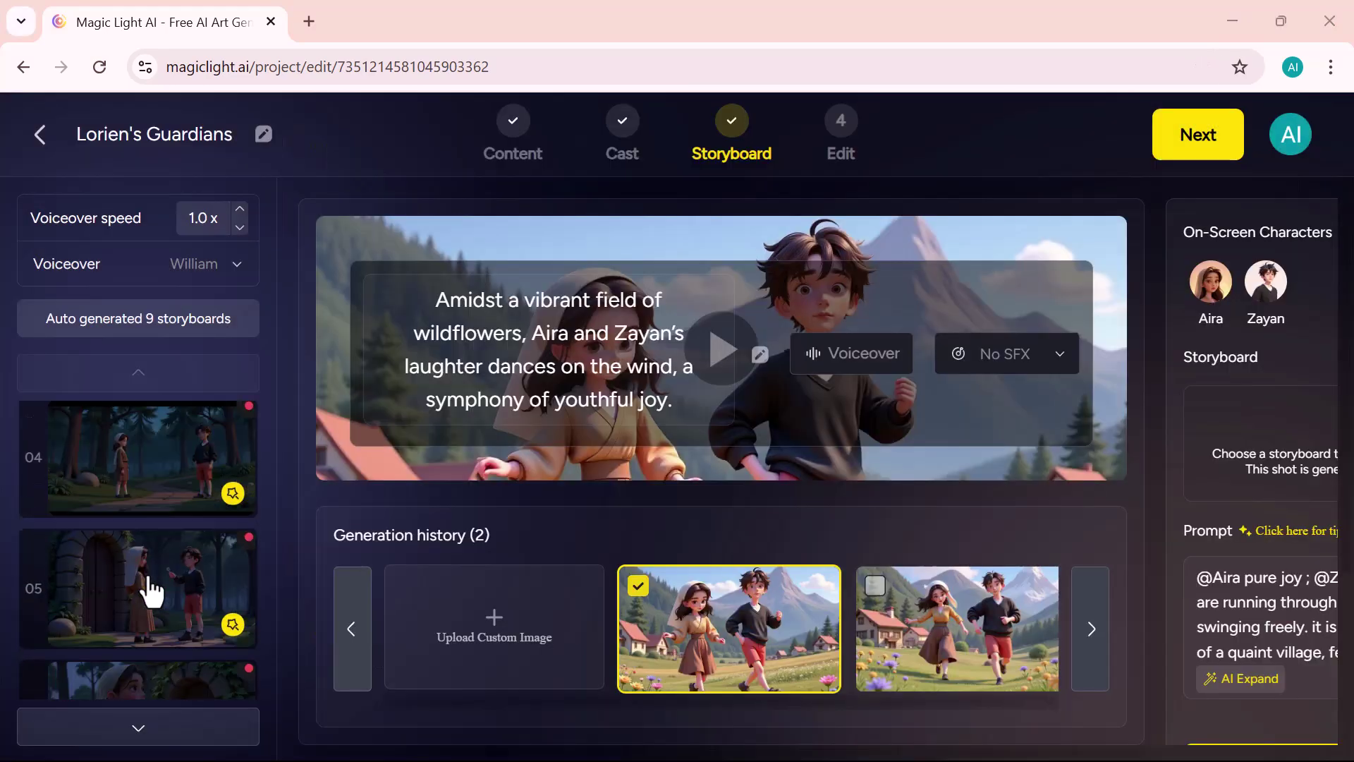
scroll(150, 590, "up", 5)
- Advance to the Edit step and use the first shot as the cover, without title text
left_click(1174, 145)
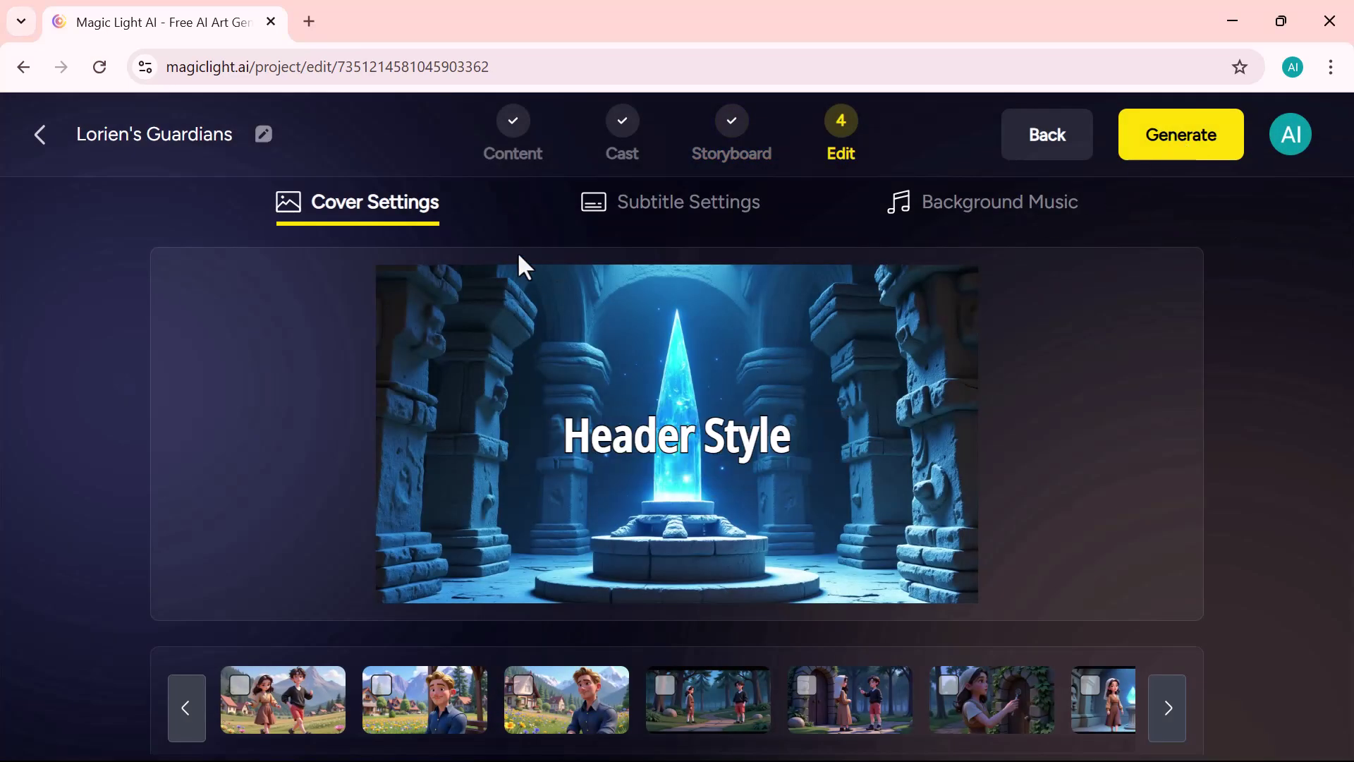
left_click(637, 233)
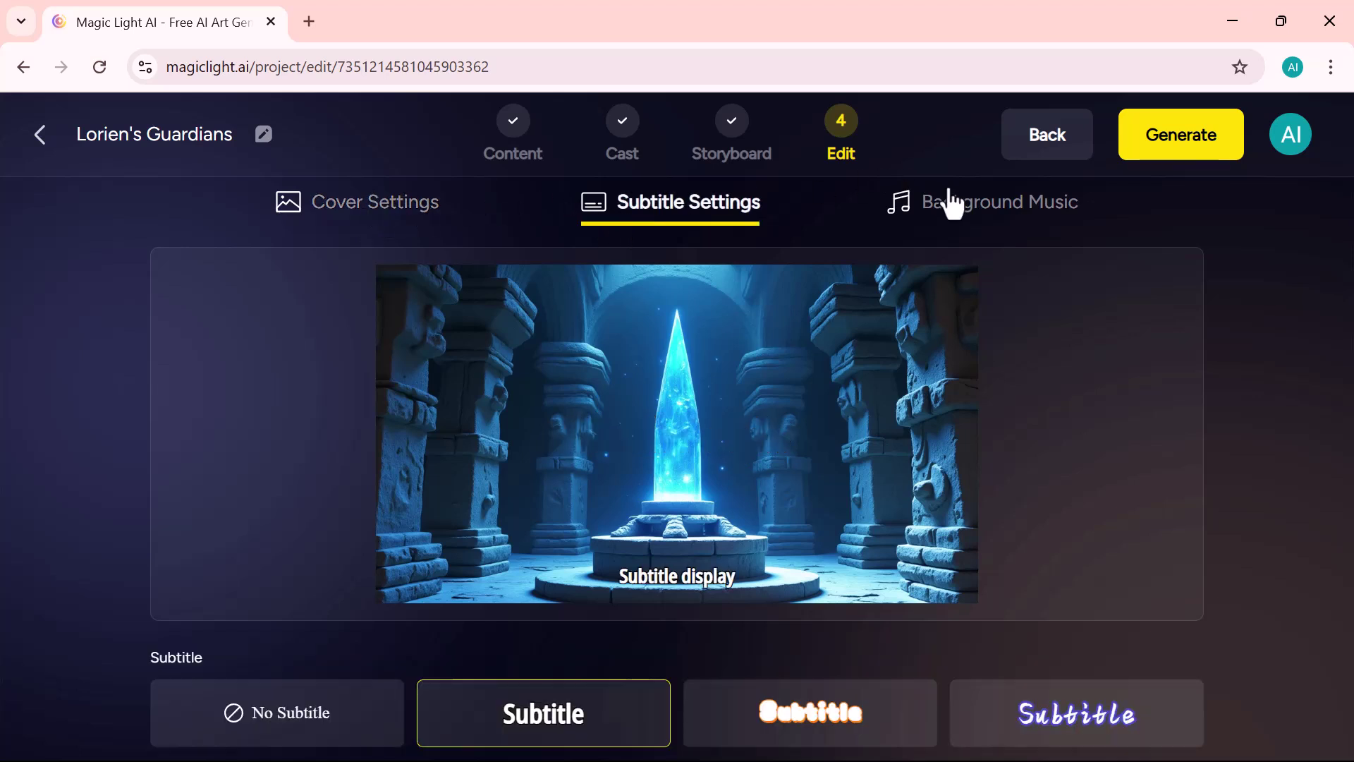
left_click(947, 211)
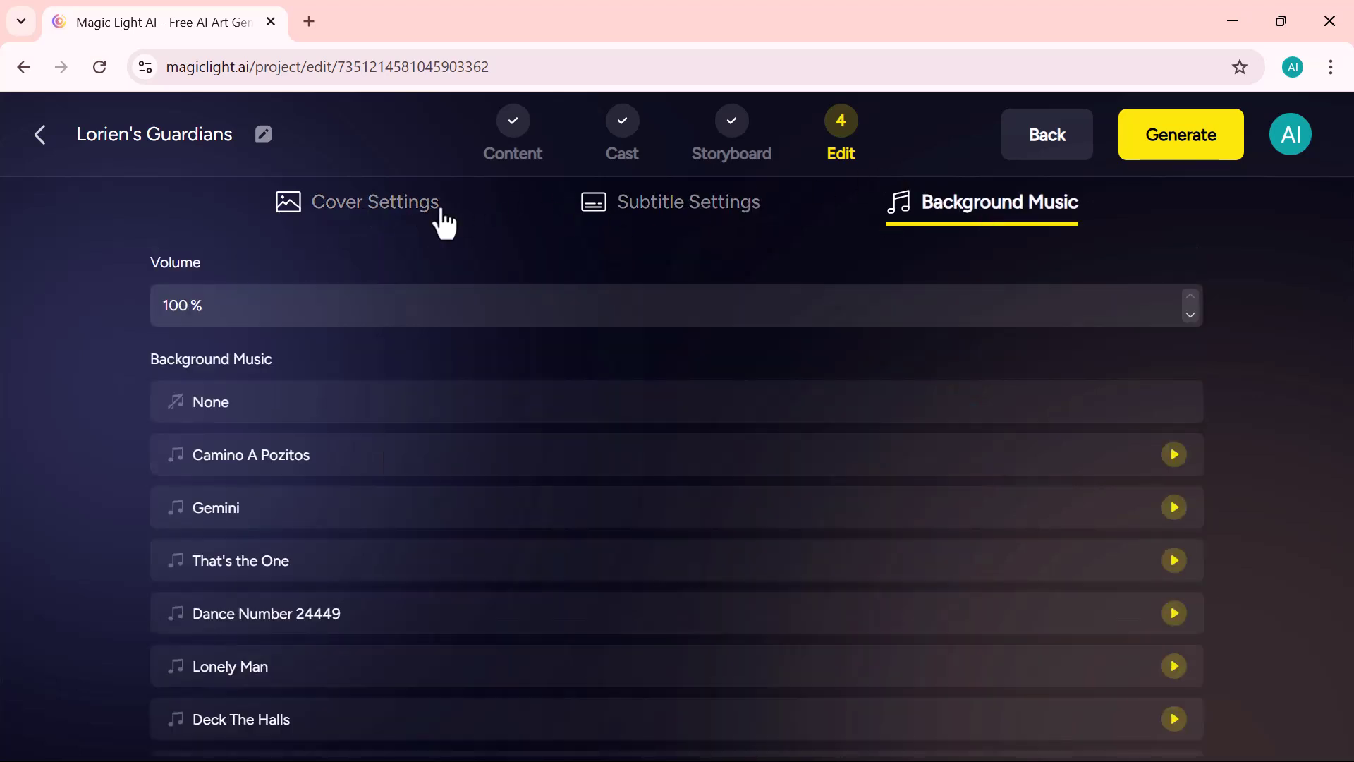
left_click(414, 211)
left_click(271, 719)
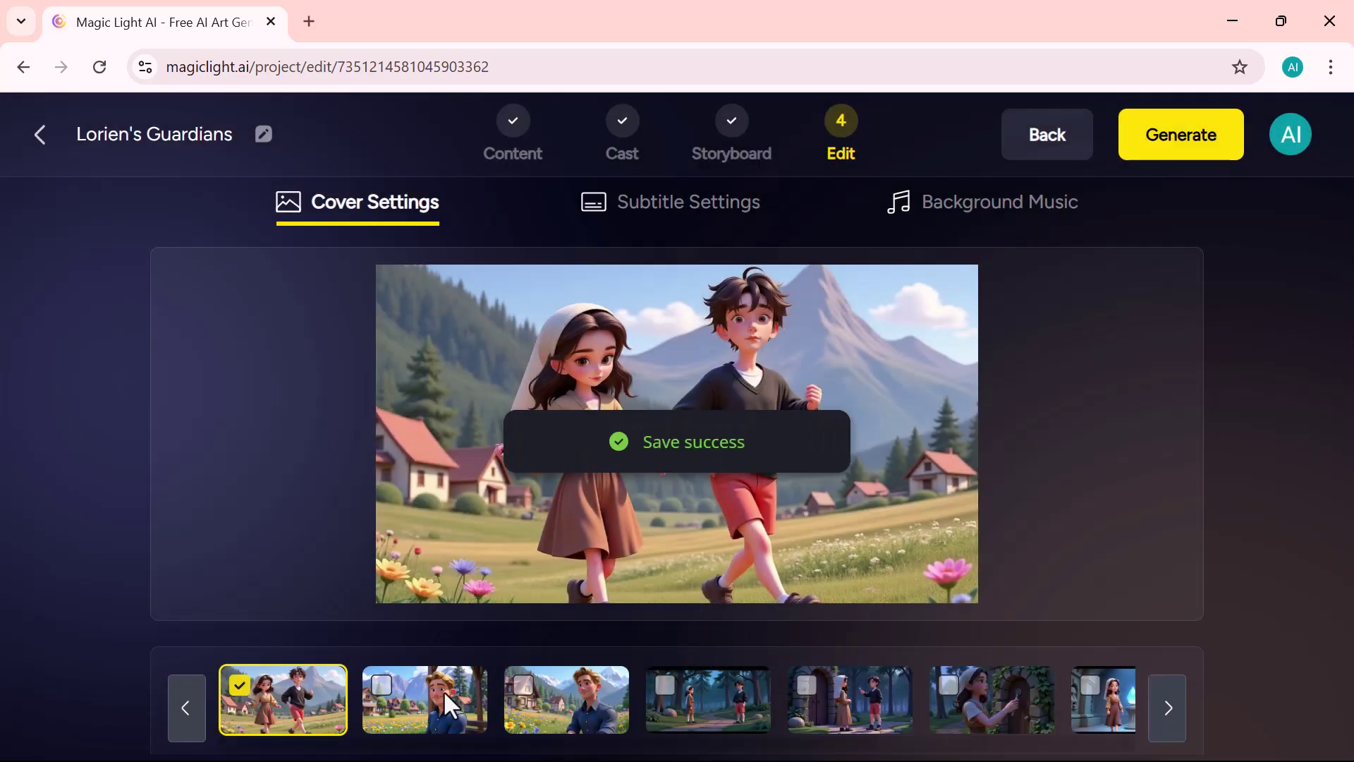
scroll(442, 690, "down", 2)
scroll(443, 687, "up", 1)
left_click(396, 681)
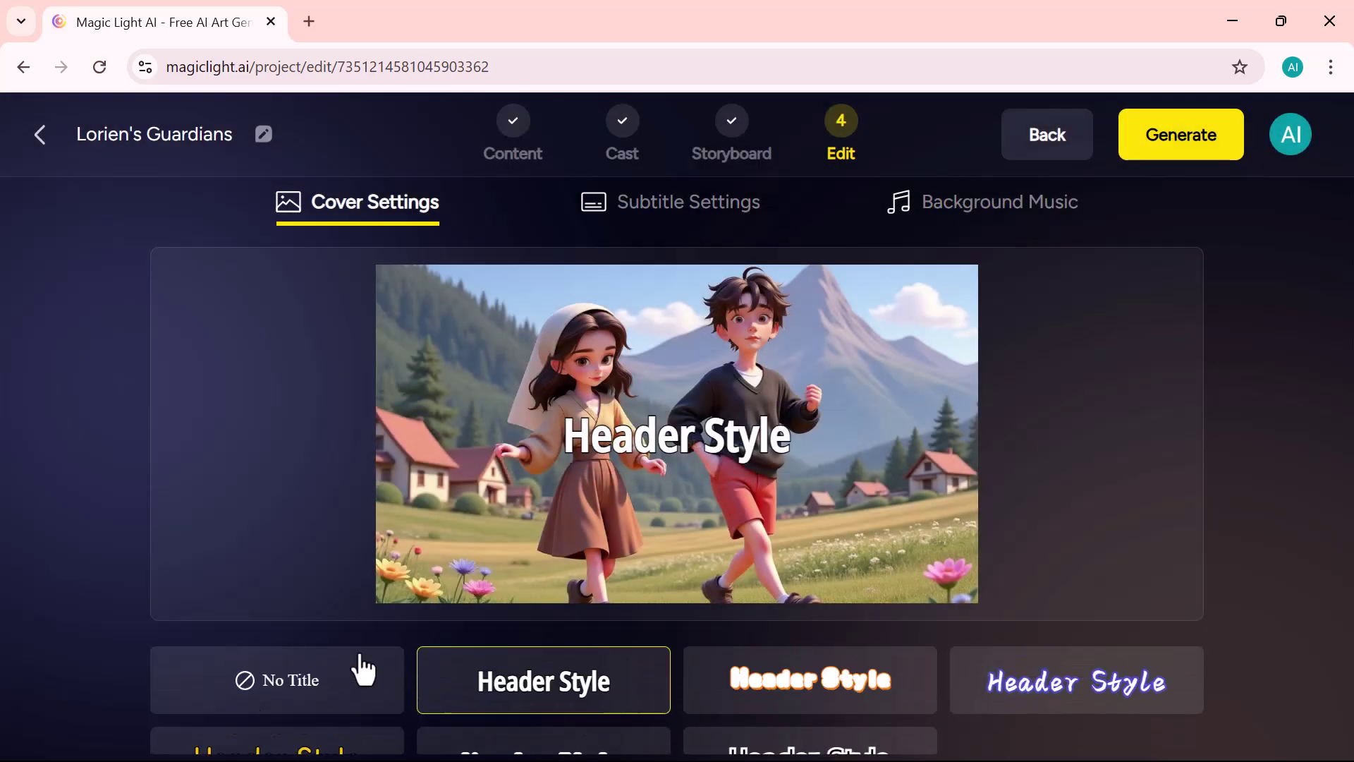
- Apply the fourth, purple handwritten subtitle style
left_click(623, 212)
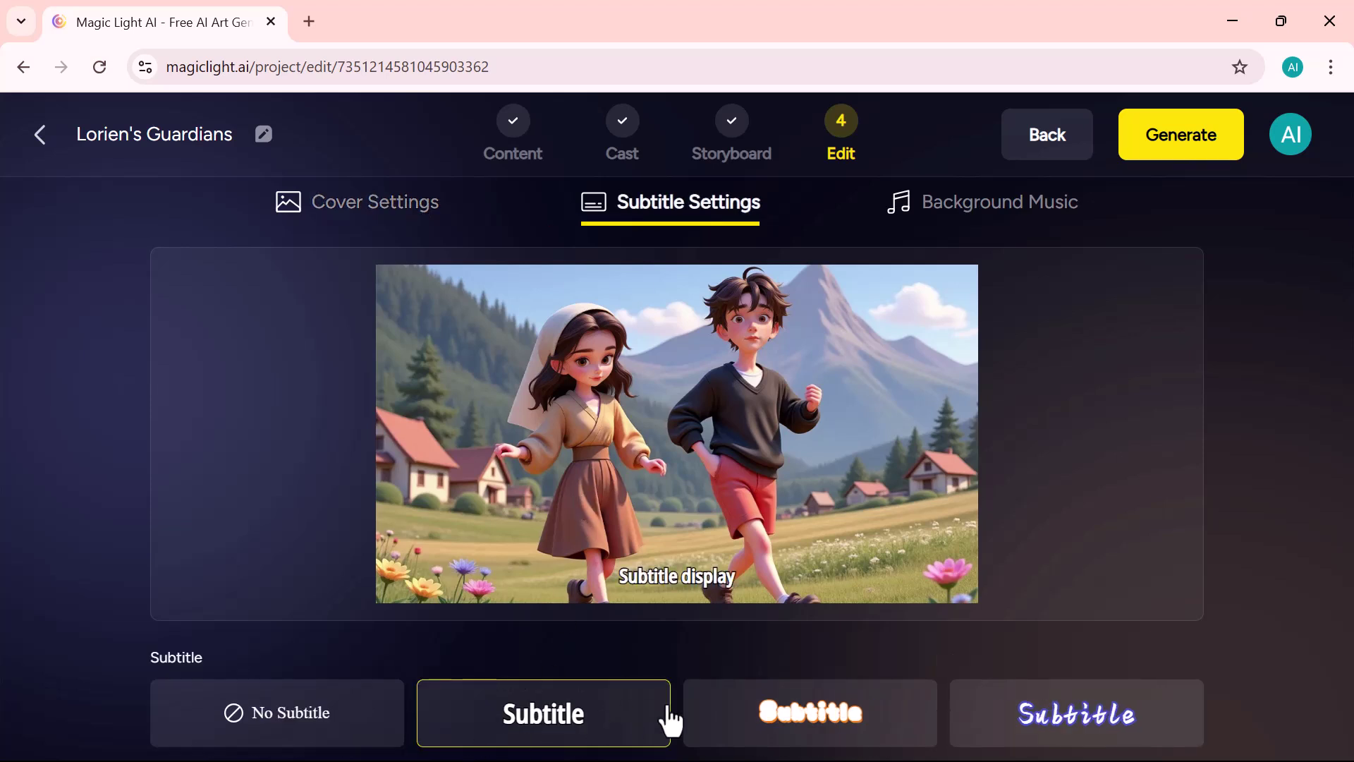
left_click(1001, 730)
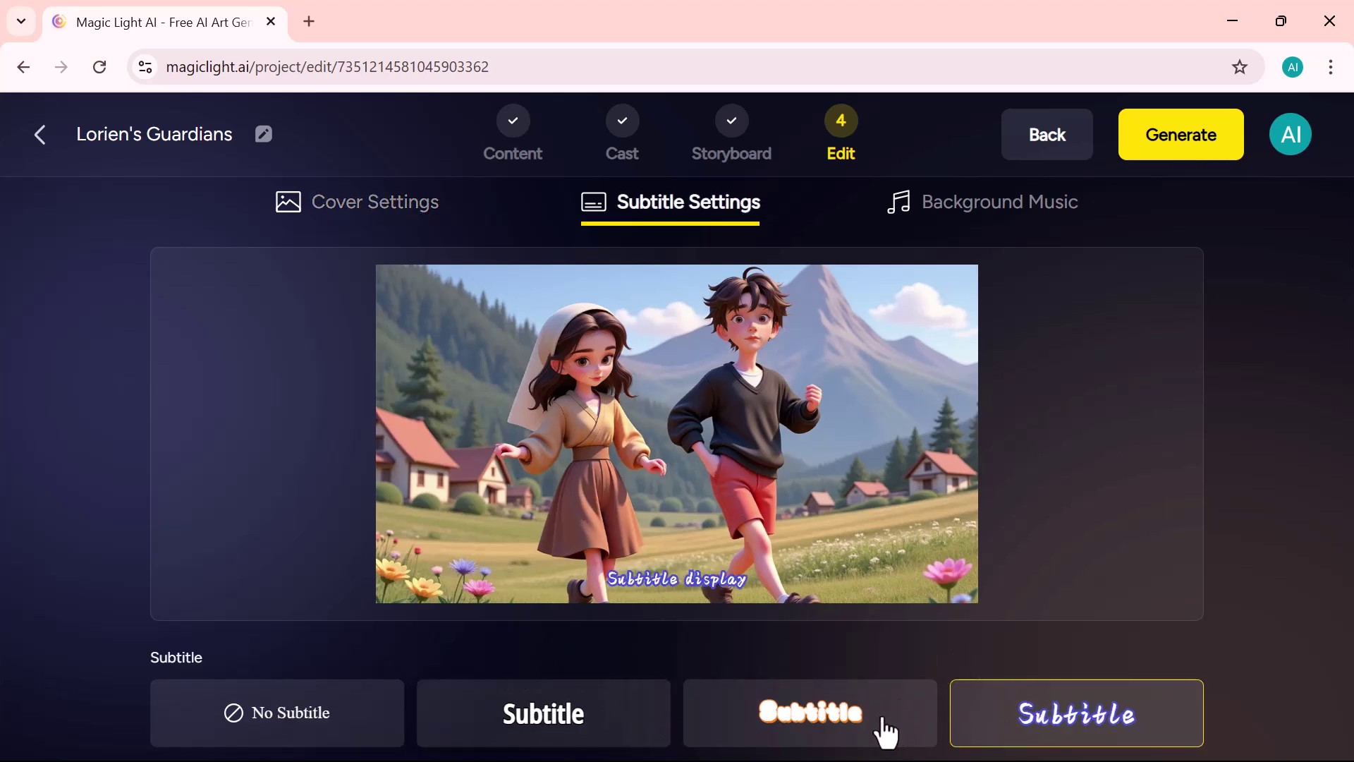
scroll(886, 733, "down", 1)
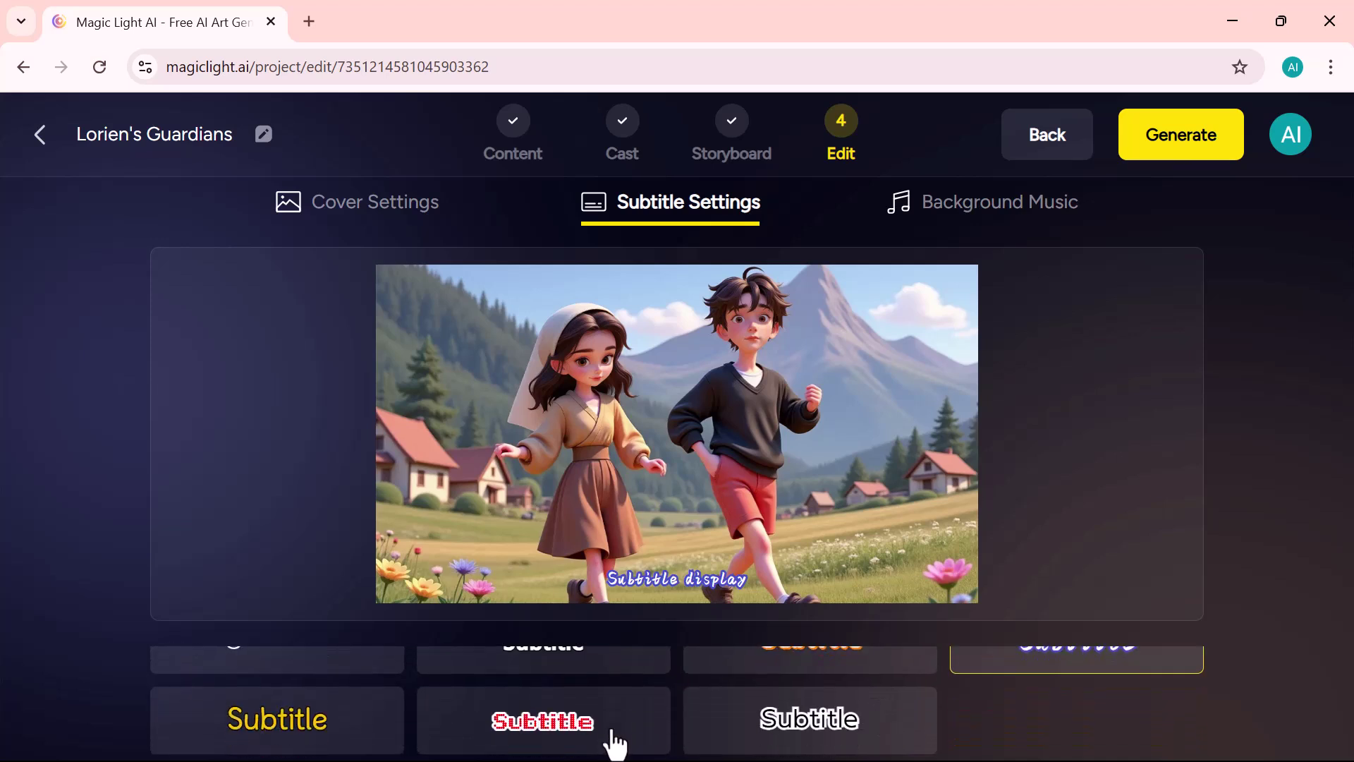
scroll(548, 705, "up", 1)
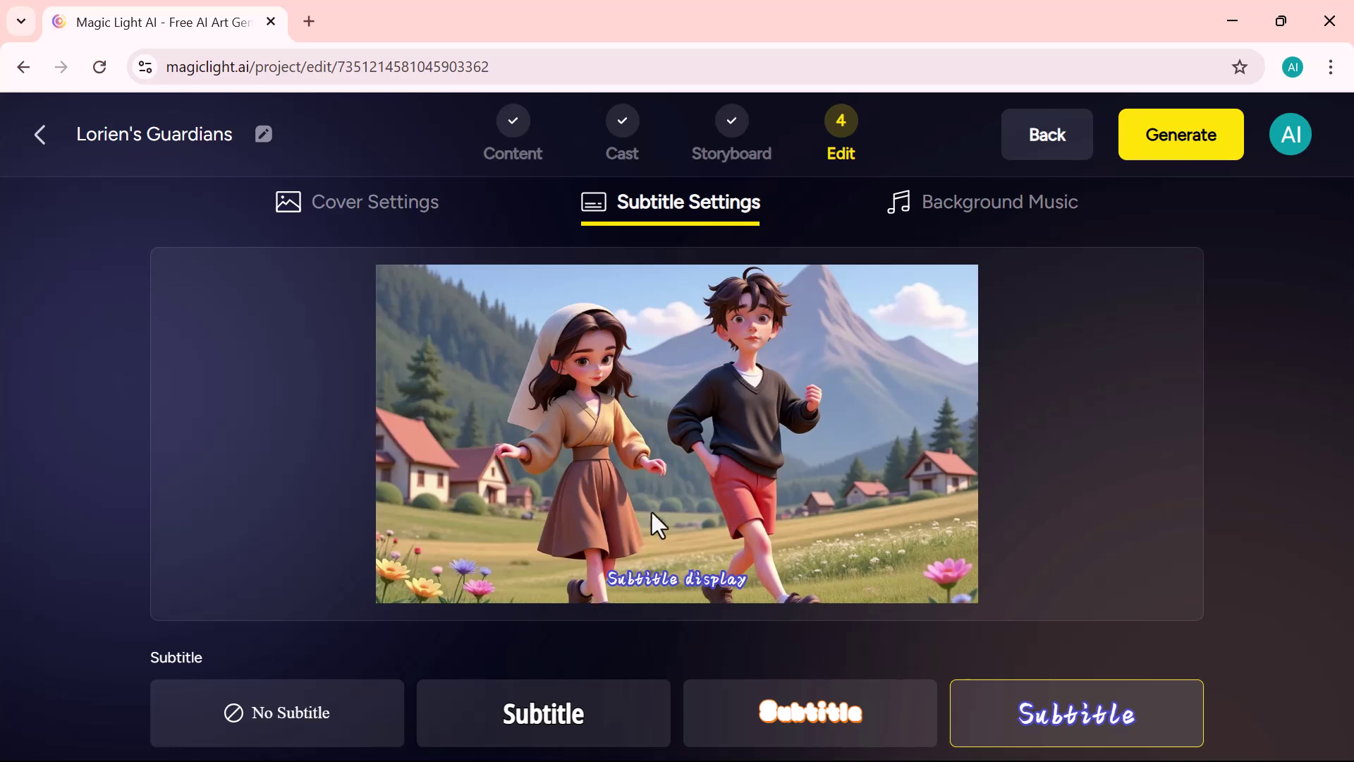
- Try Camino A Pozitos and Jingle Bells, then settle on Creme Brulee at 100% volume
left_click(985, 223)
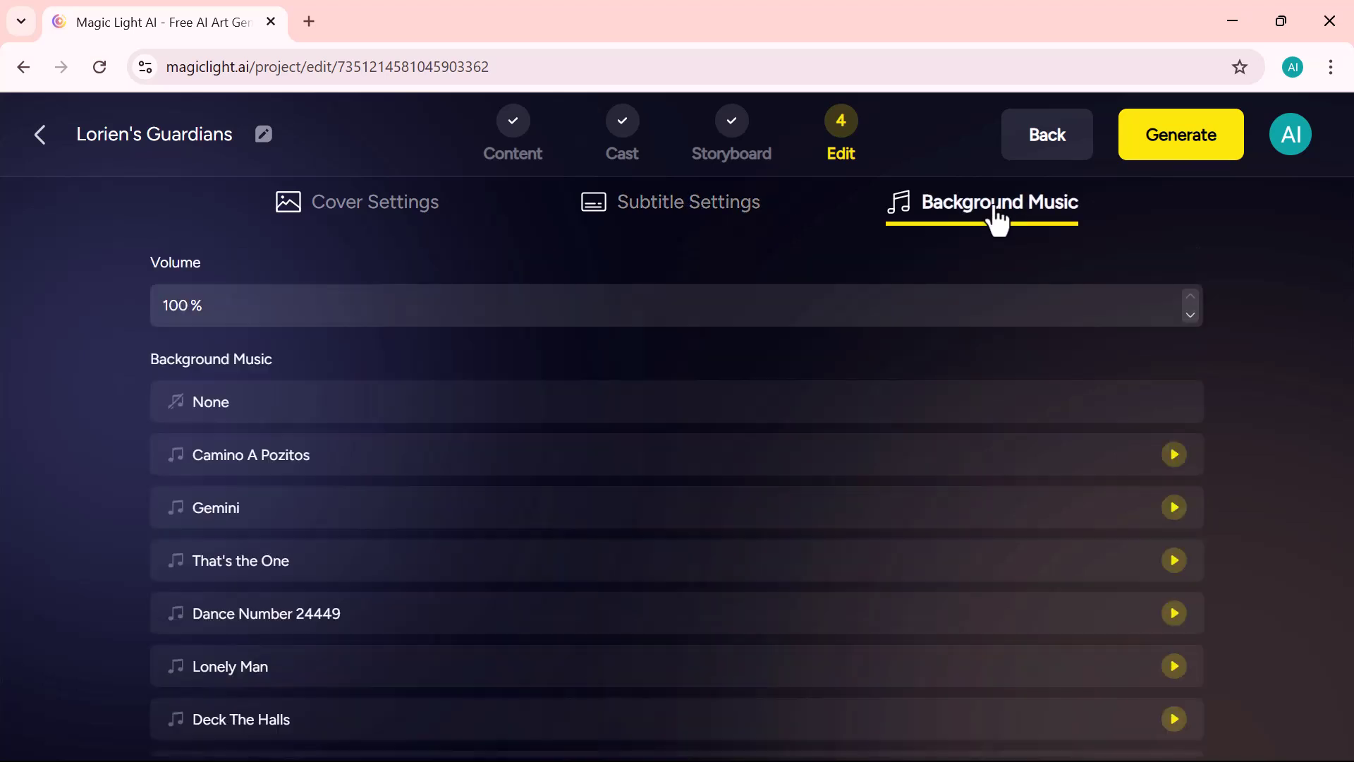
left_click(1155, 457)
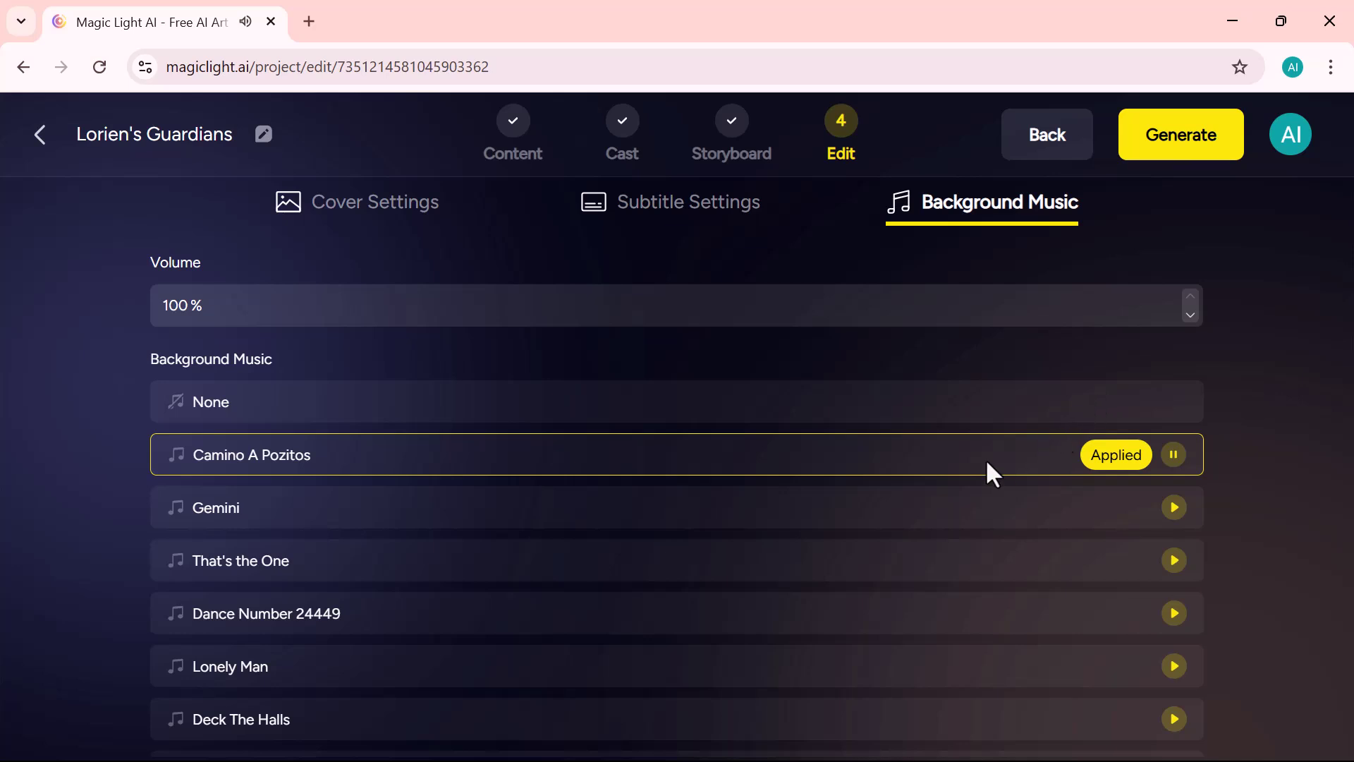
scroll(1007, 480, "down", 5)
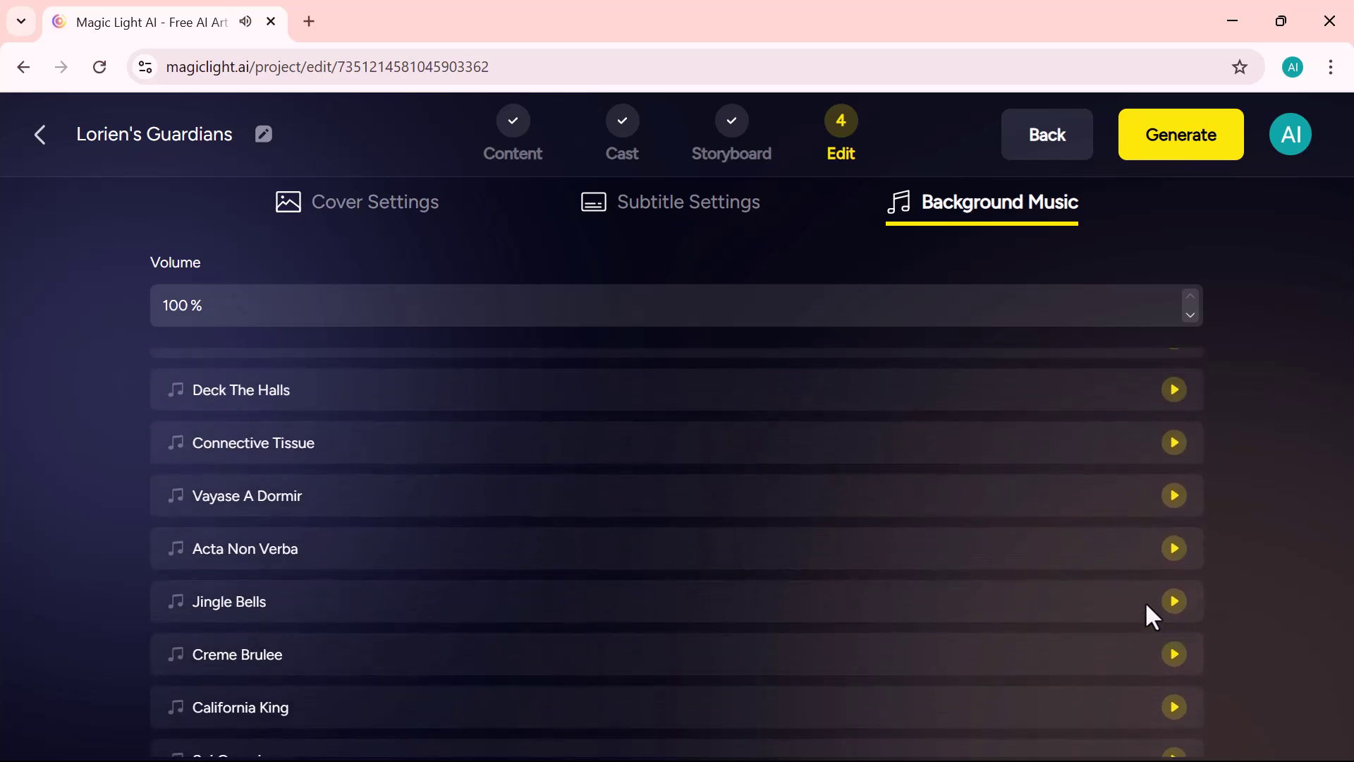
left_click(1145, 602)
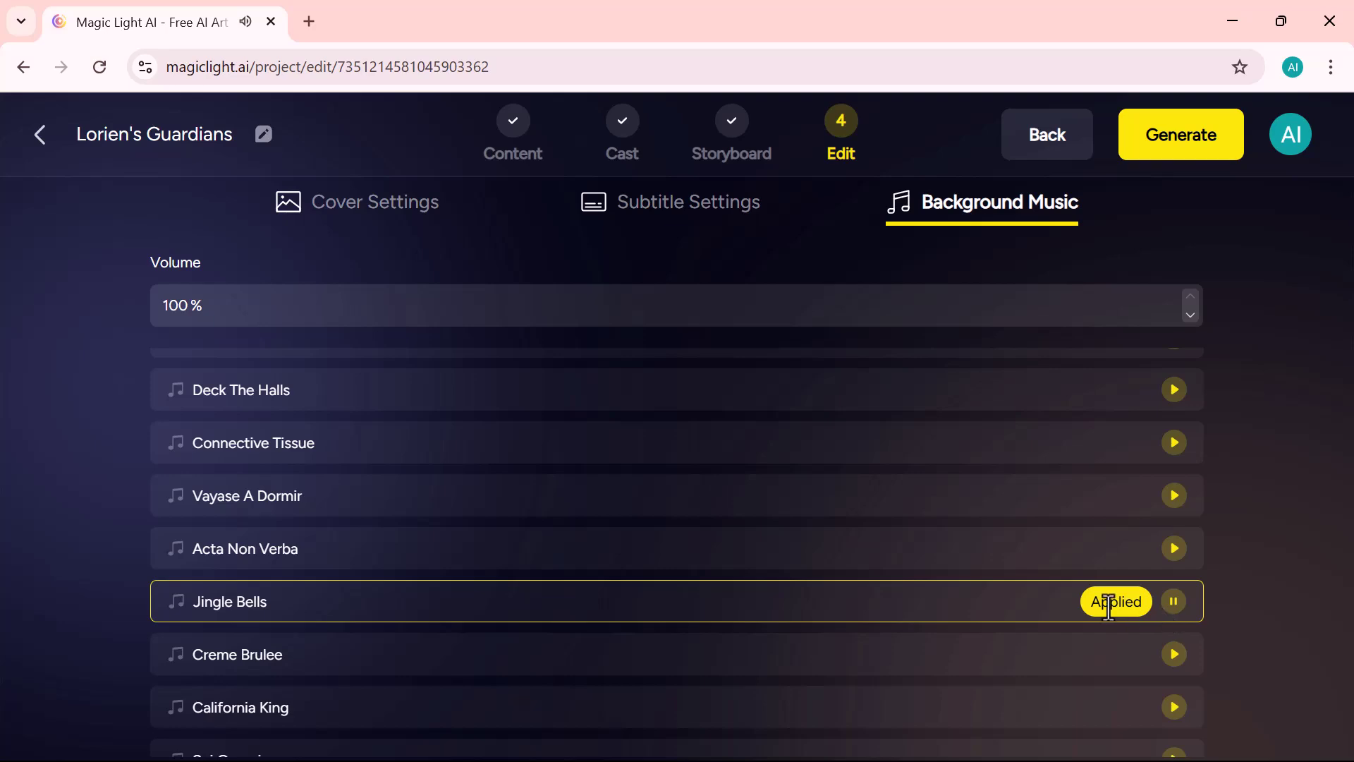
left_click(1148, 649)
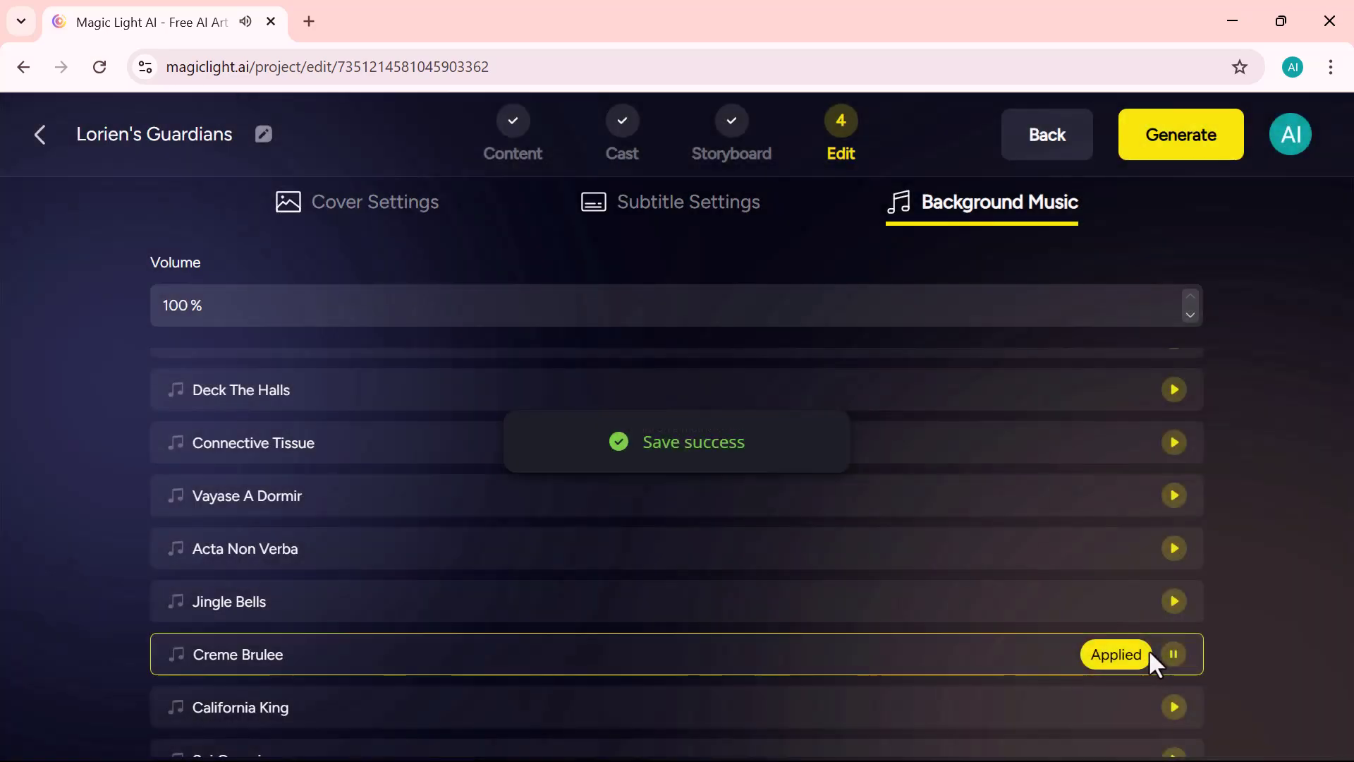
- Generate the Lorien's Guardians video, keeping 16:9 aspect and High (1080p) settings
left_click(1178, 141)
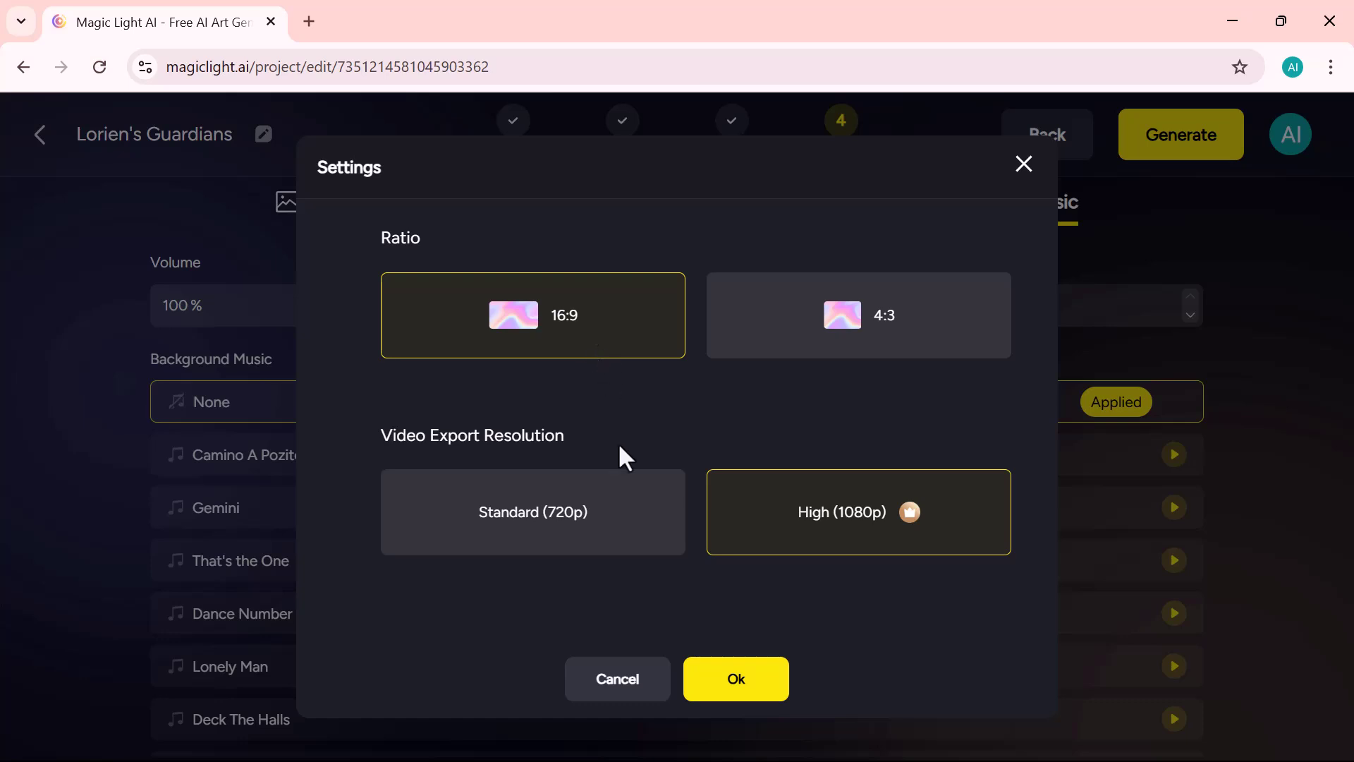
left_click(725, 695)
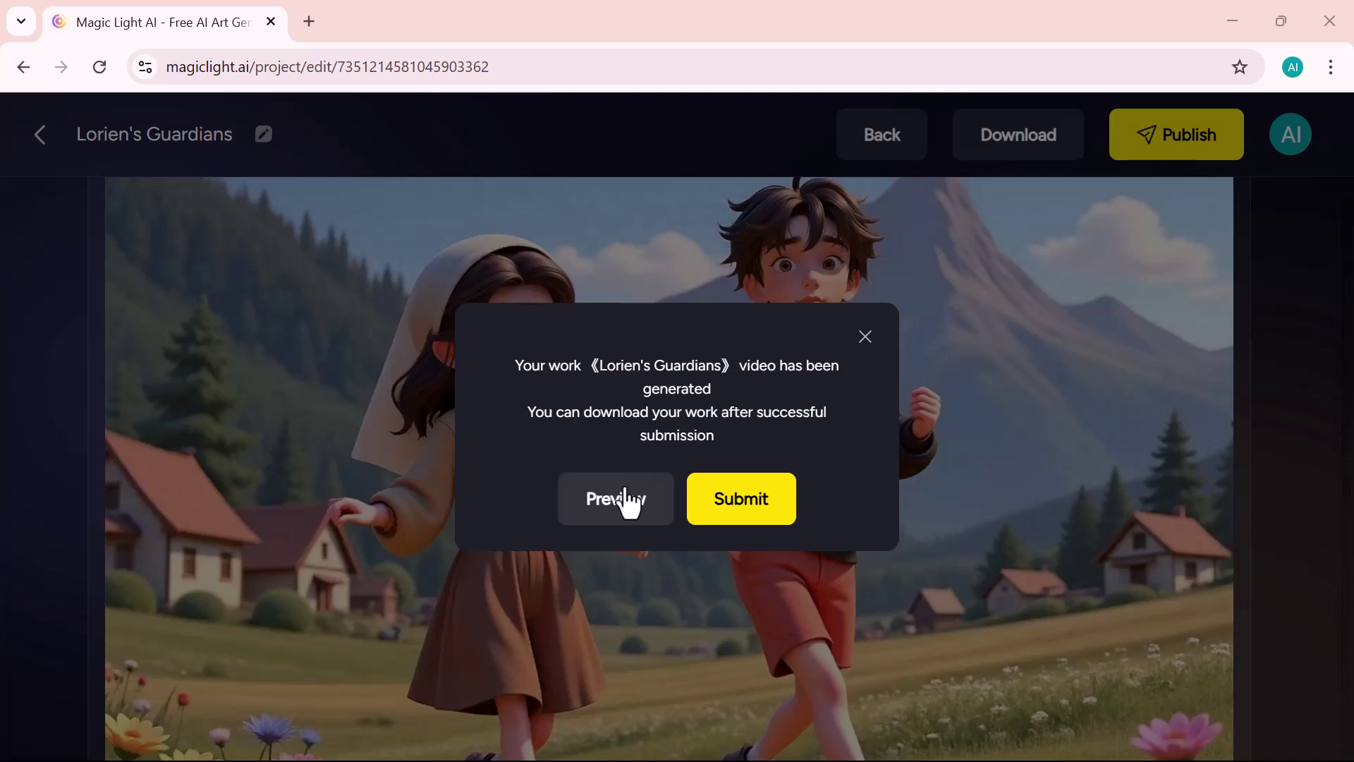
- Play the 01:10 generated video preview with its handwritten subtitles
left_click(626, 502)
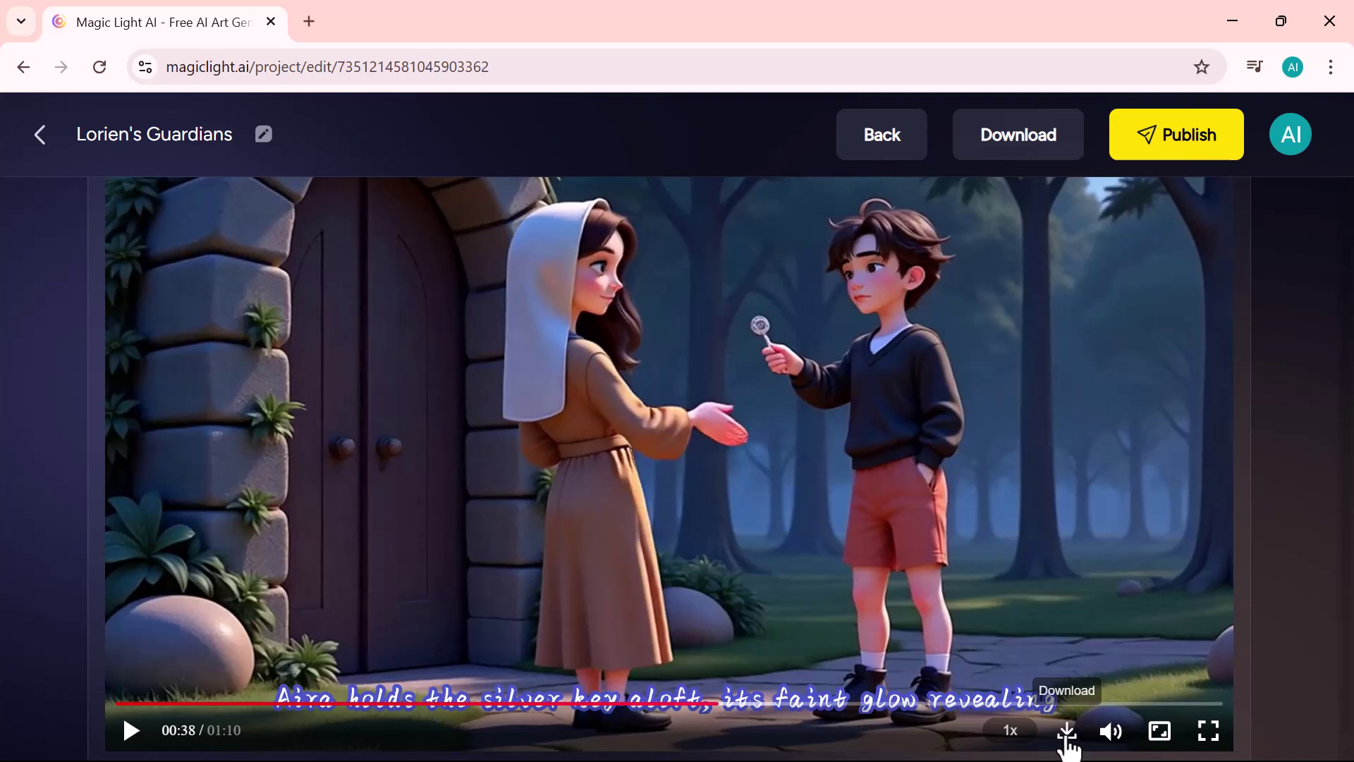
- Download the video as Lorien's Guardians.mp4 (12.6 MB), then resume the preview
left_click(1006, 138)
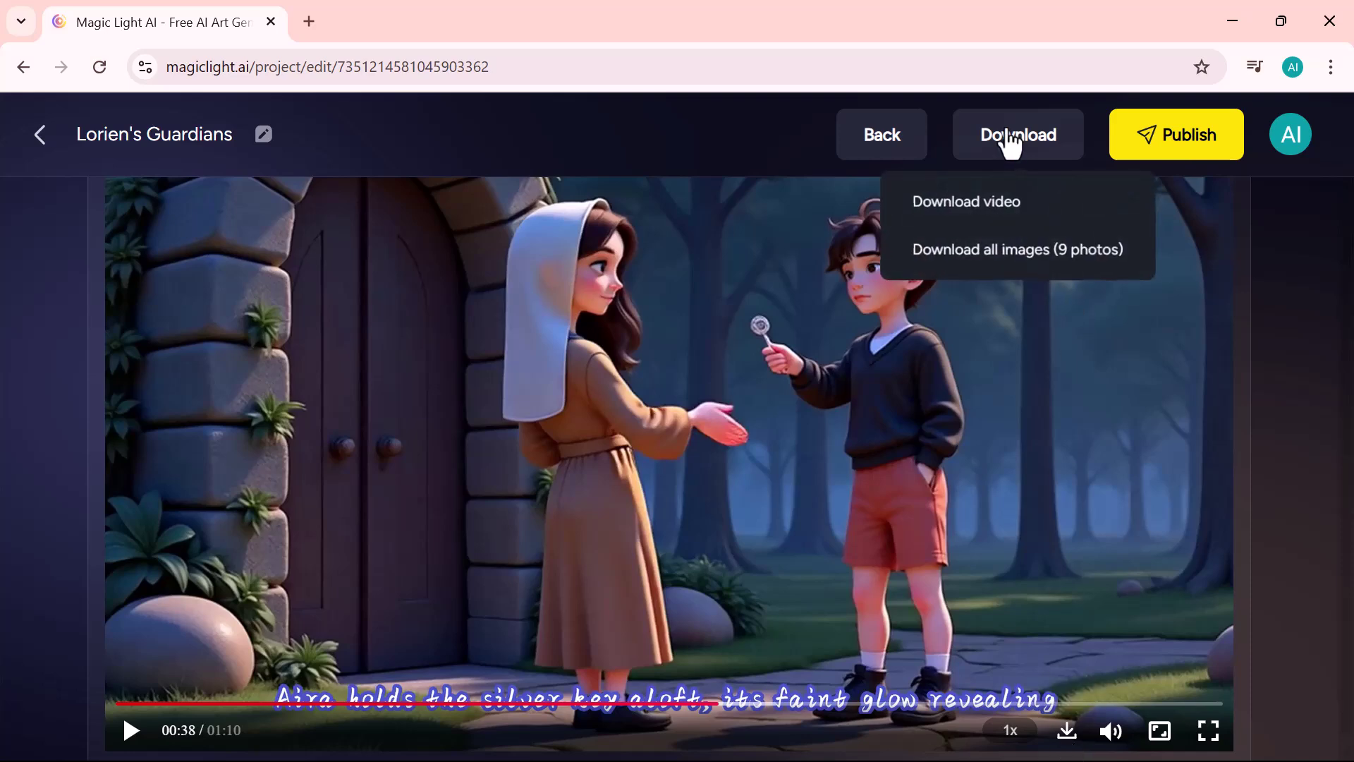
left_click(980, 204)
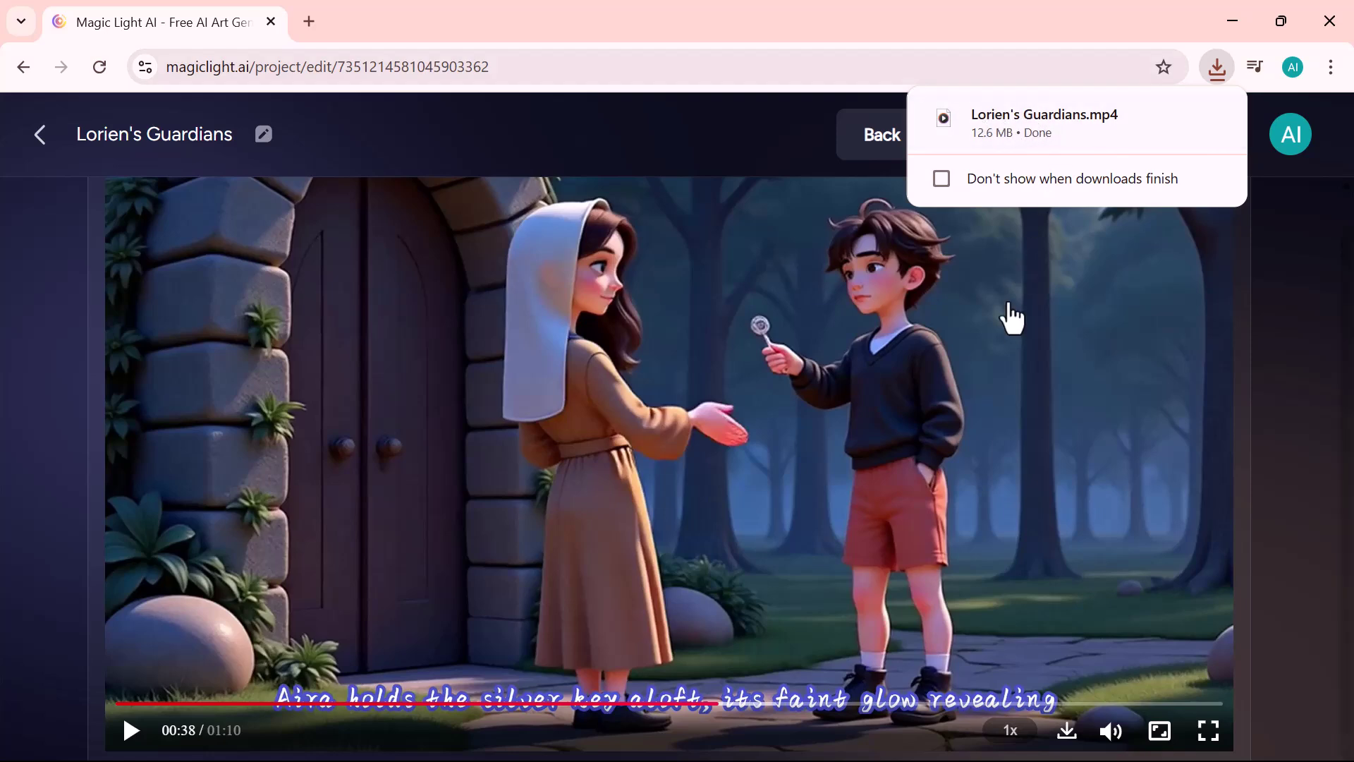
left_click(1012, 326)
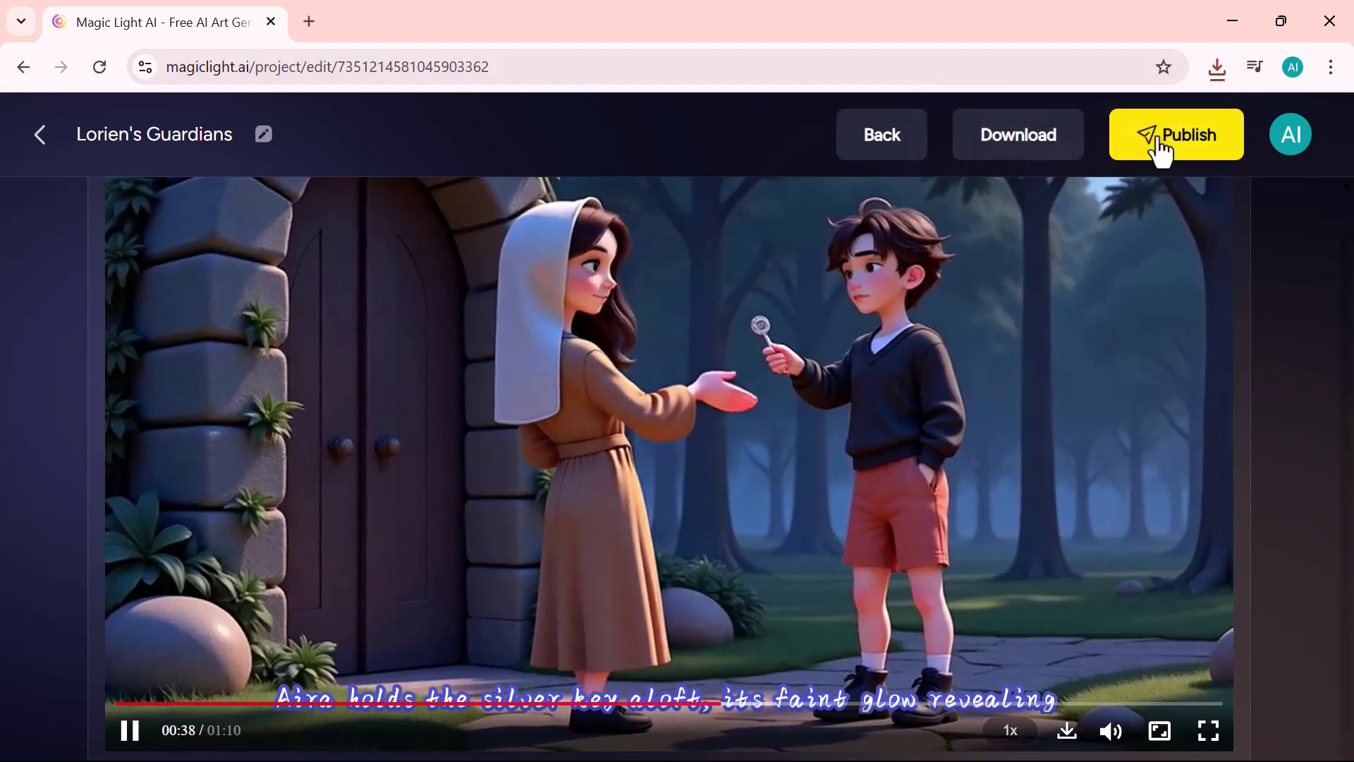
- Save and exit the project, then browse the 'Making Every Story and Dream Visible' landing page
left_click(23, 67)
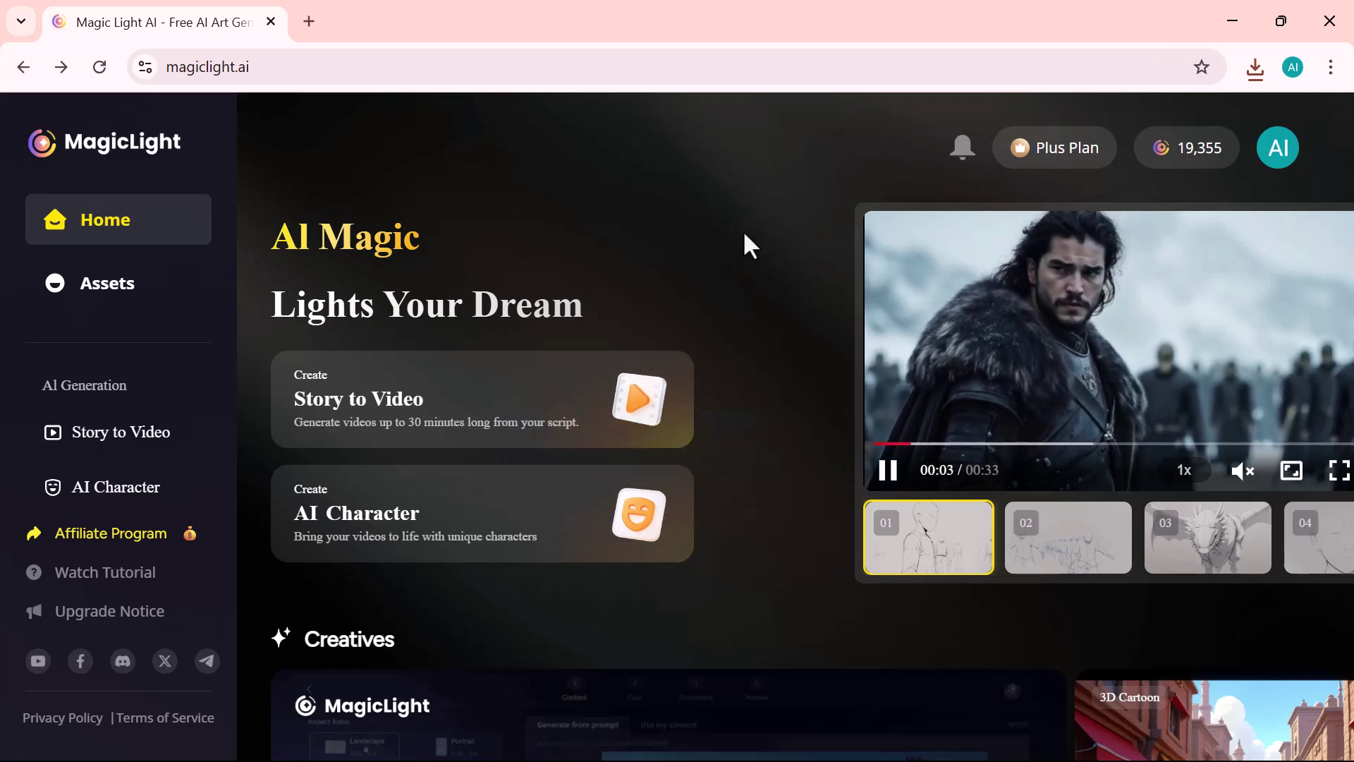
scroll(746, 236, "down", 8)
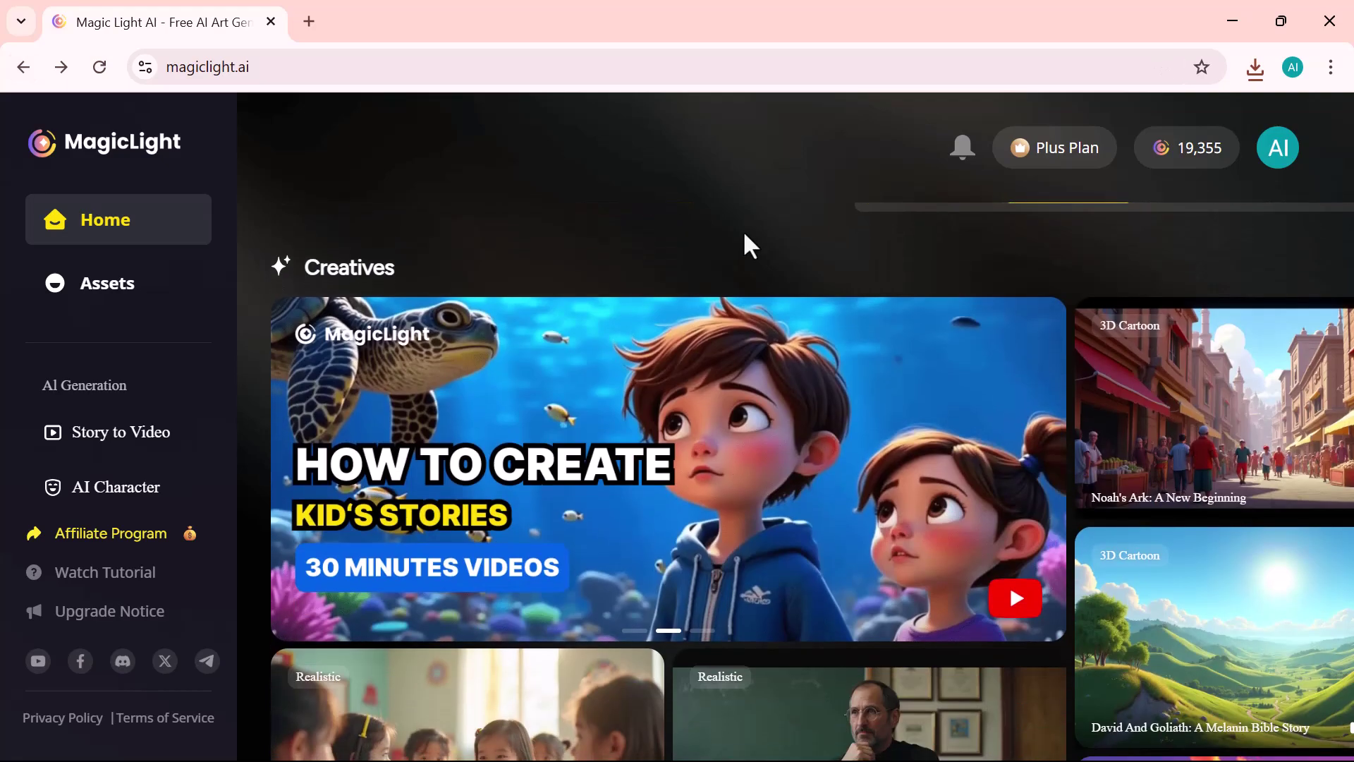
scroll(744, 234, "up", 8)
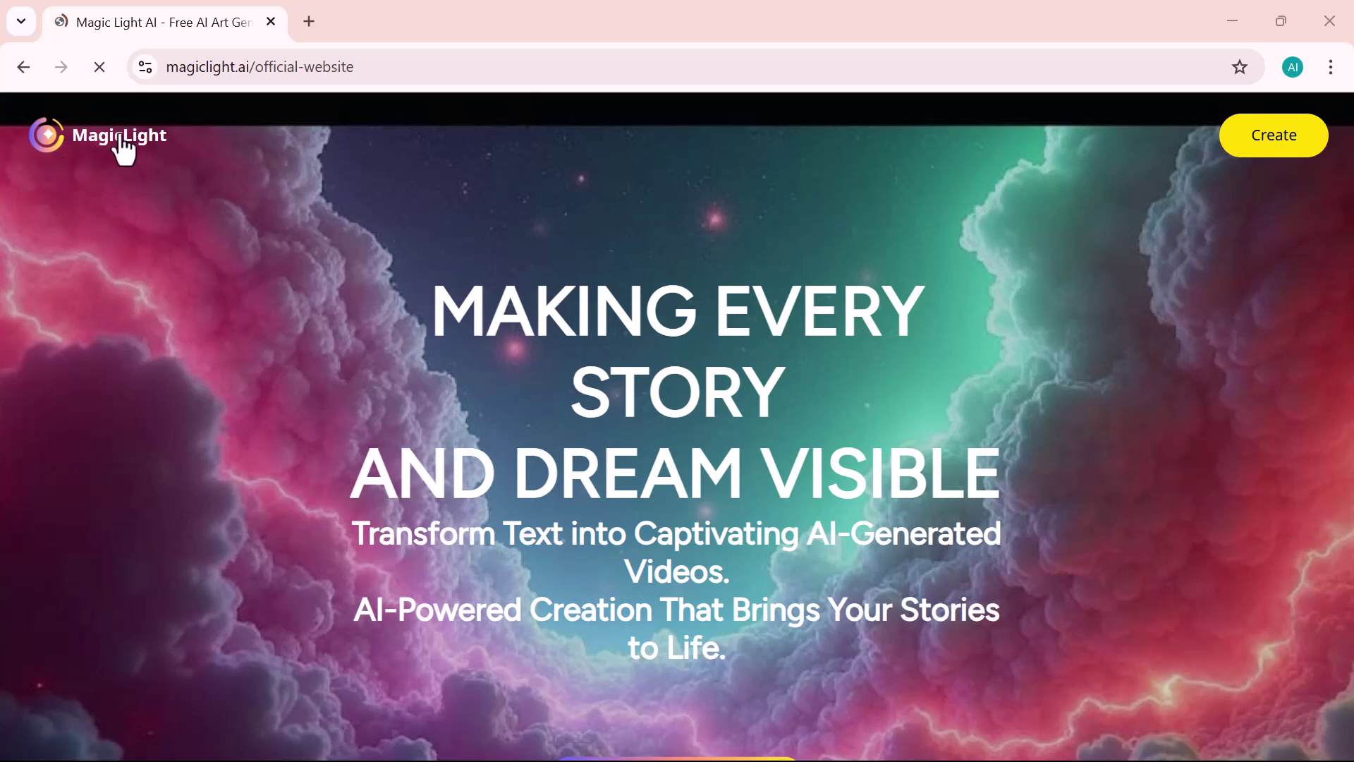
- Scroll the home gallery down to showcase stories like 'Kareth's Stand'
scroll(507, 385, "down", 6)
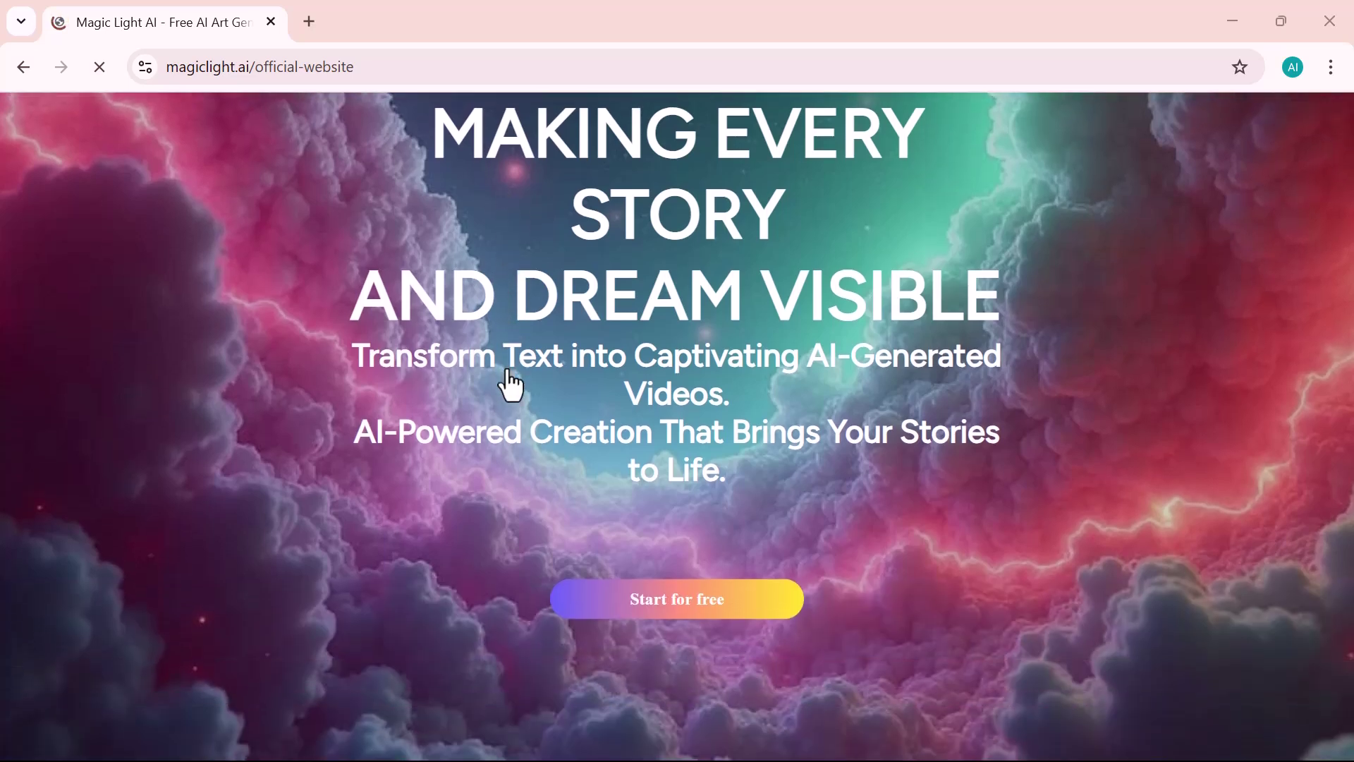
scroll(509, 384, "down", 8)
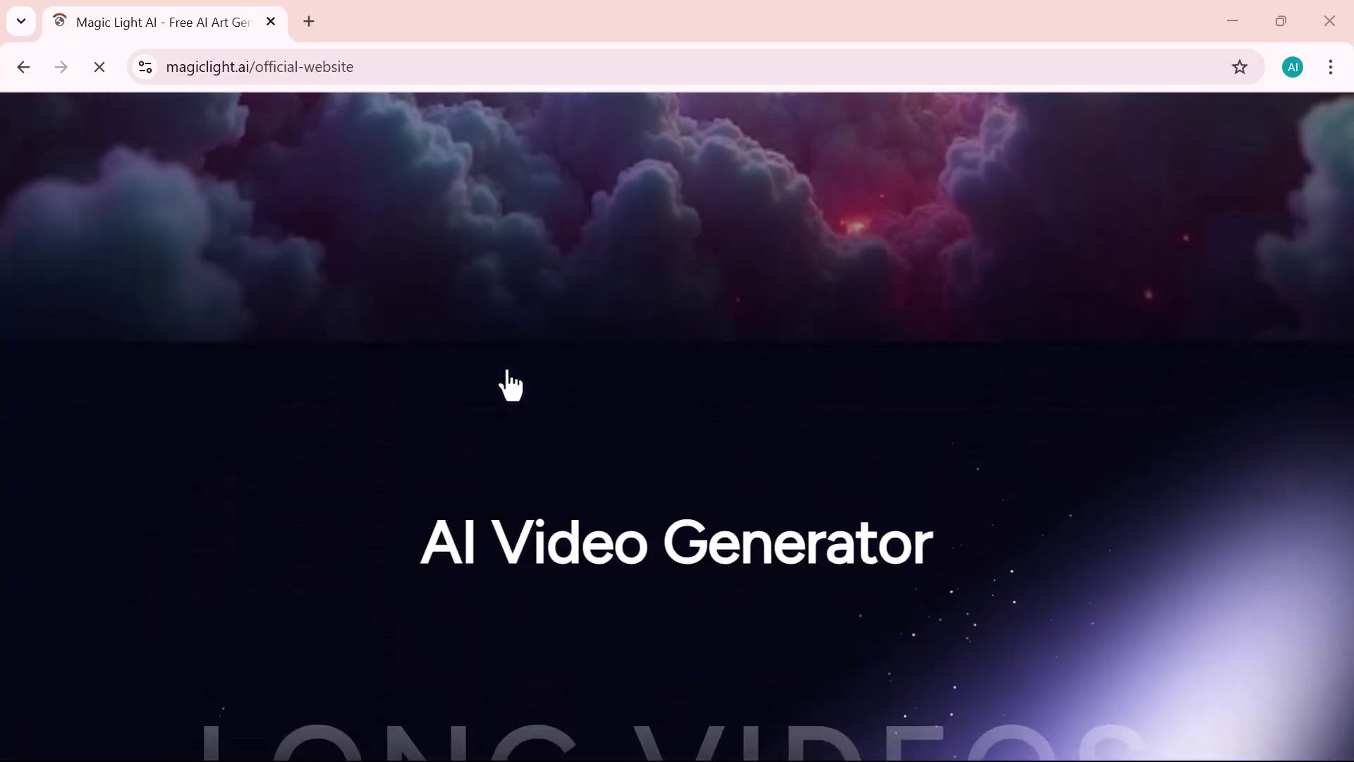
scroll(510, 384, "down", 2)
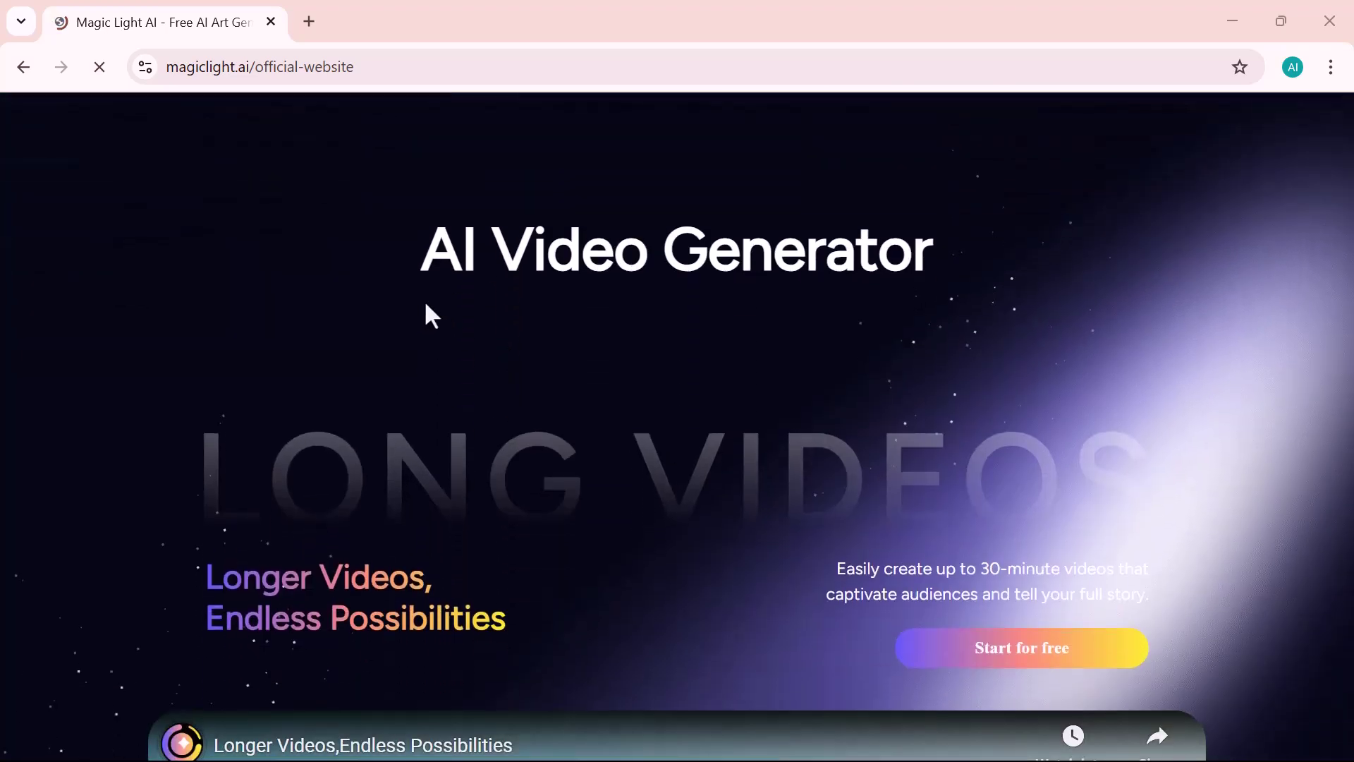
scroll(613, 326, "down", 6)
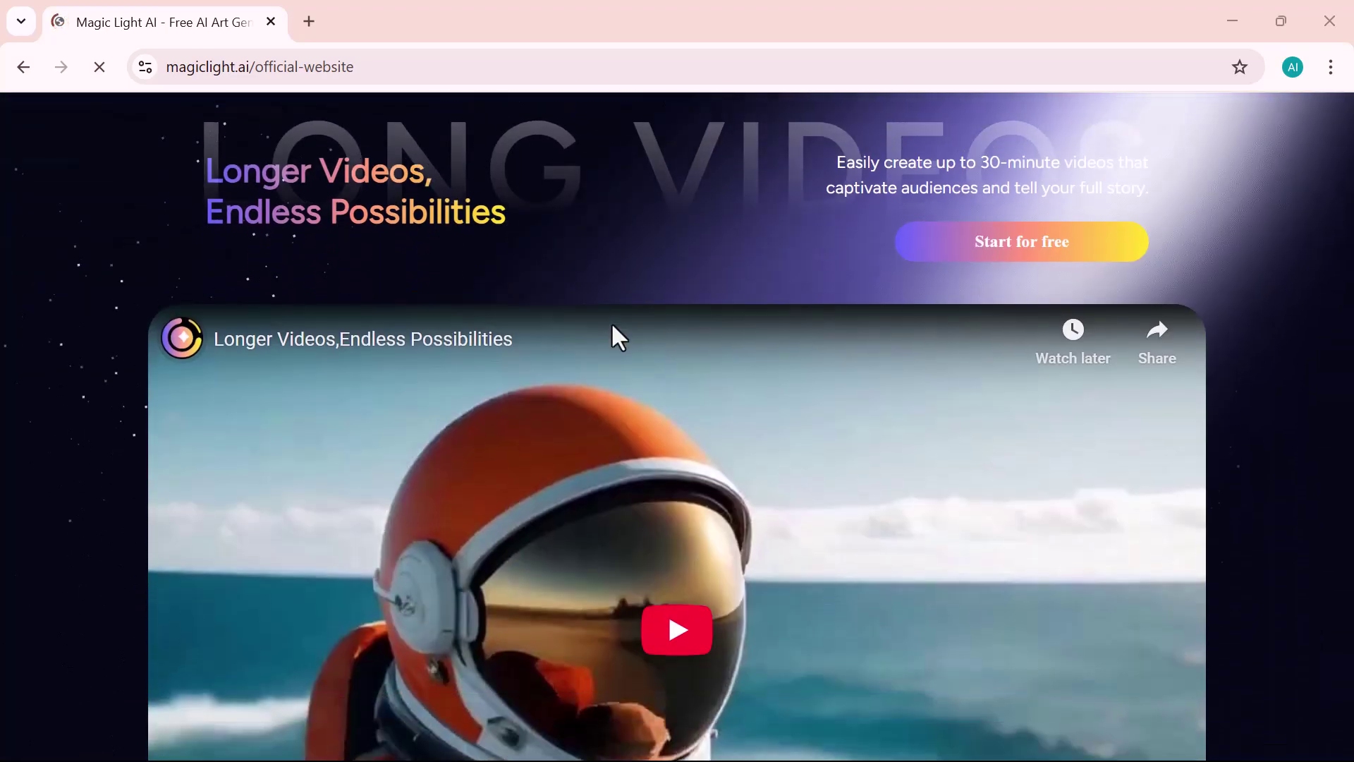
scroll(610, 321, "down", 1)
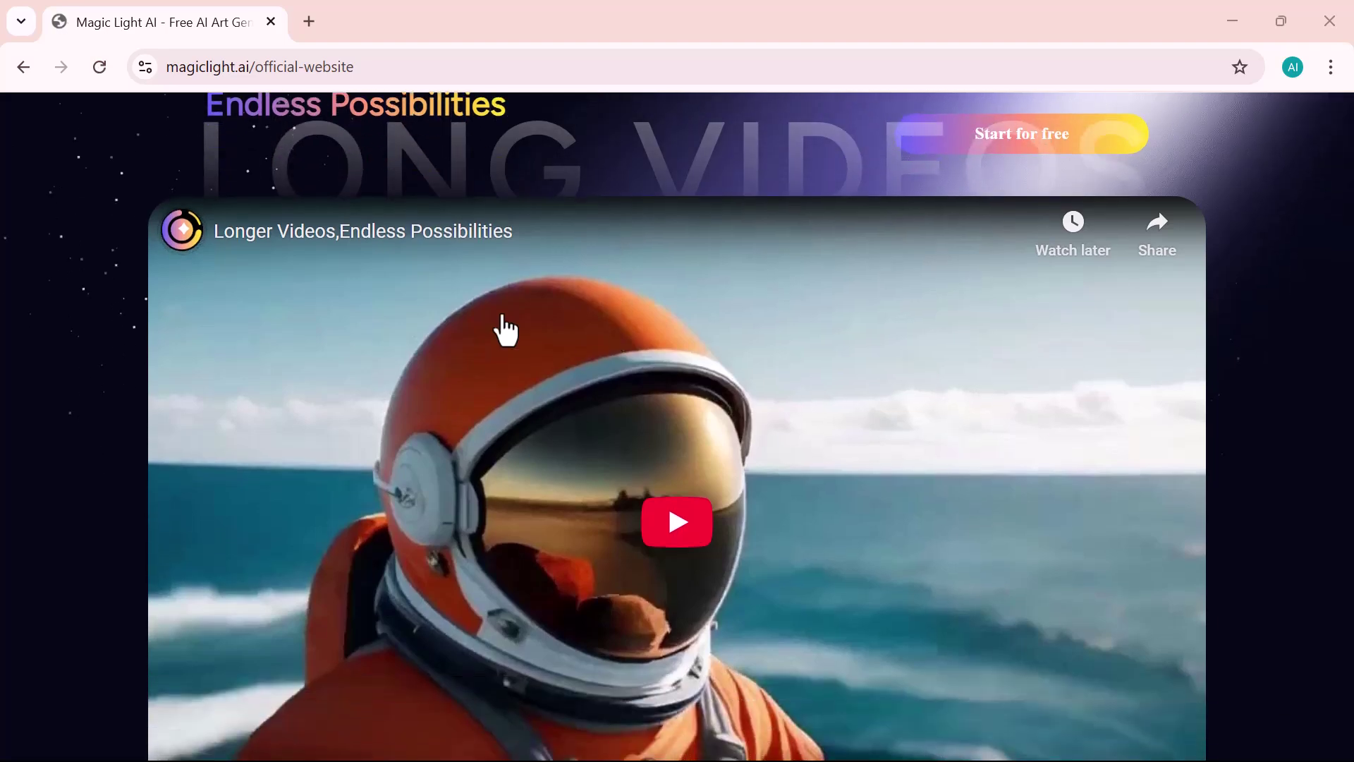
scroll(507, 300, "down", 1)
scroll(520, 303, "down", 1)
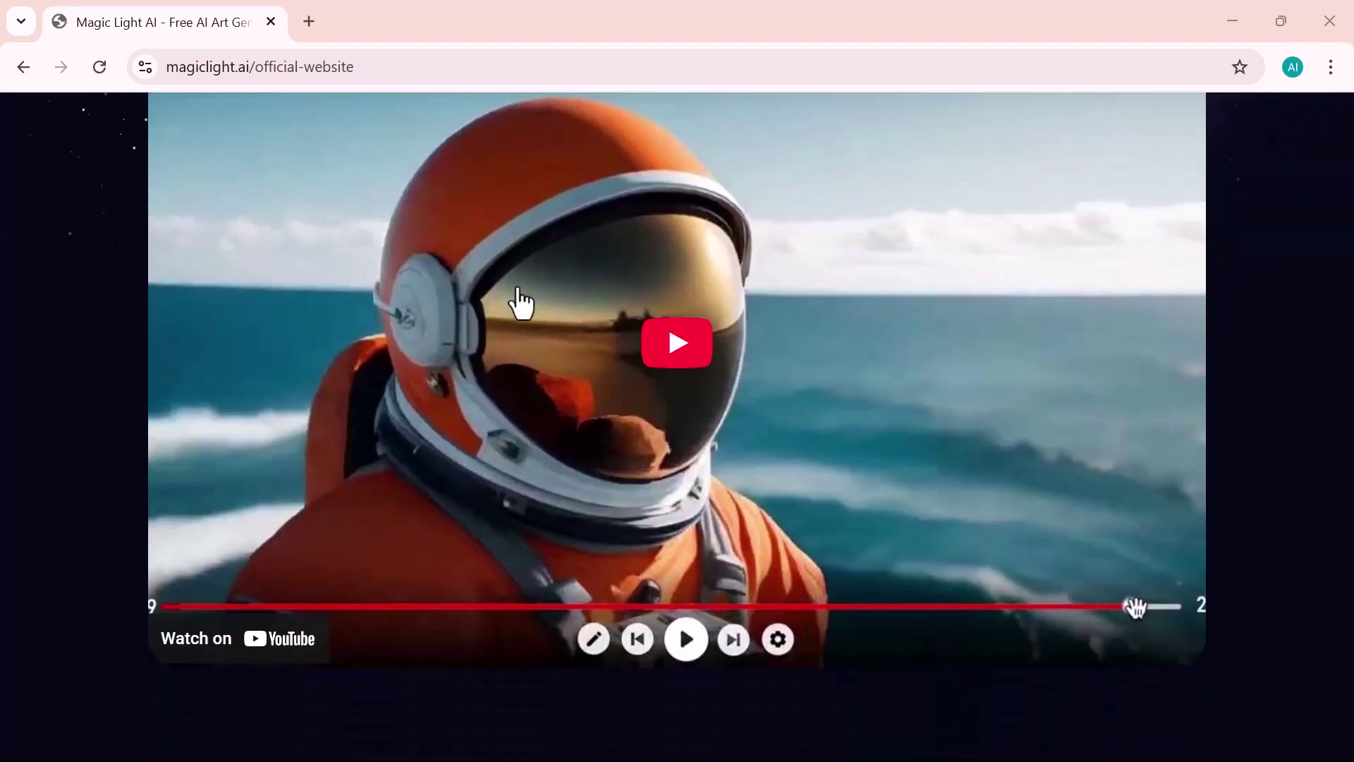
scroll(570, 248, "down", 2)
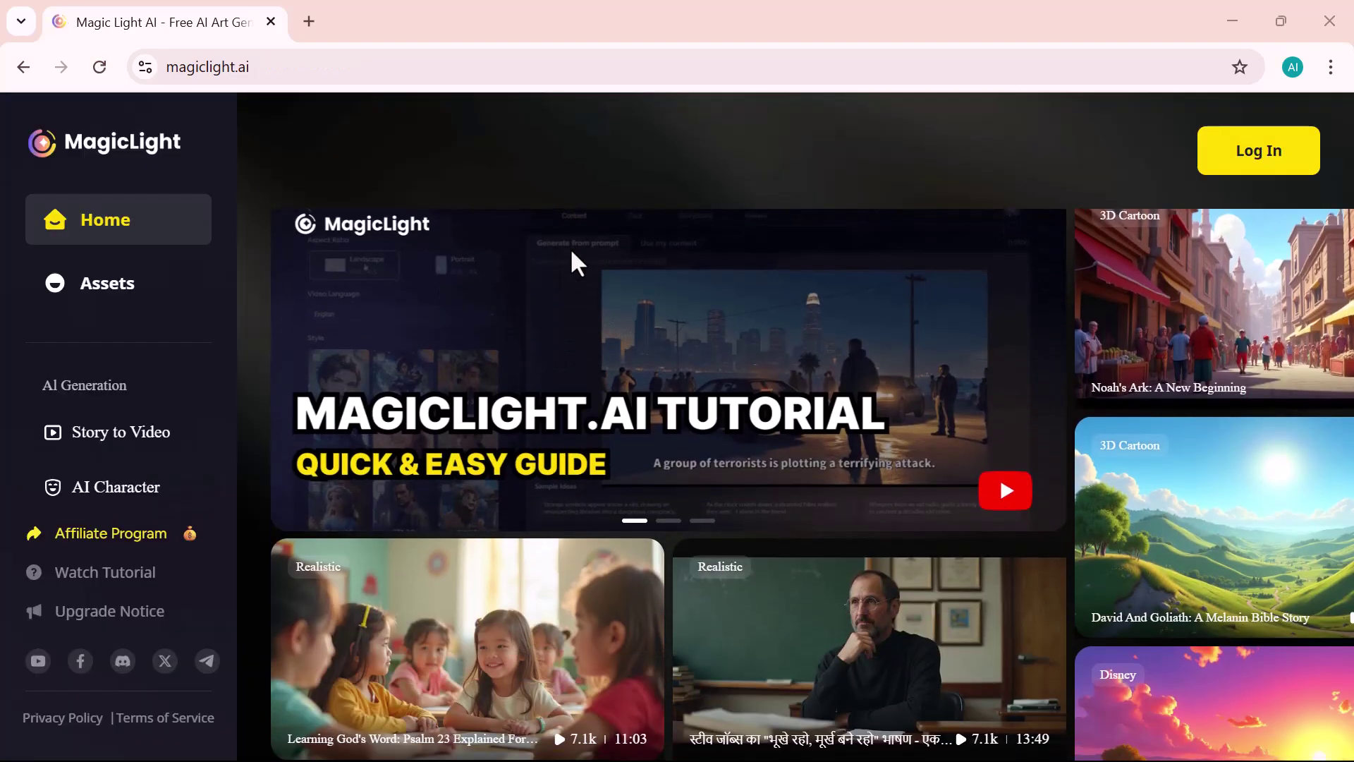
scroll(570, 248, "down", 5)
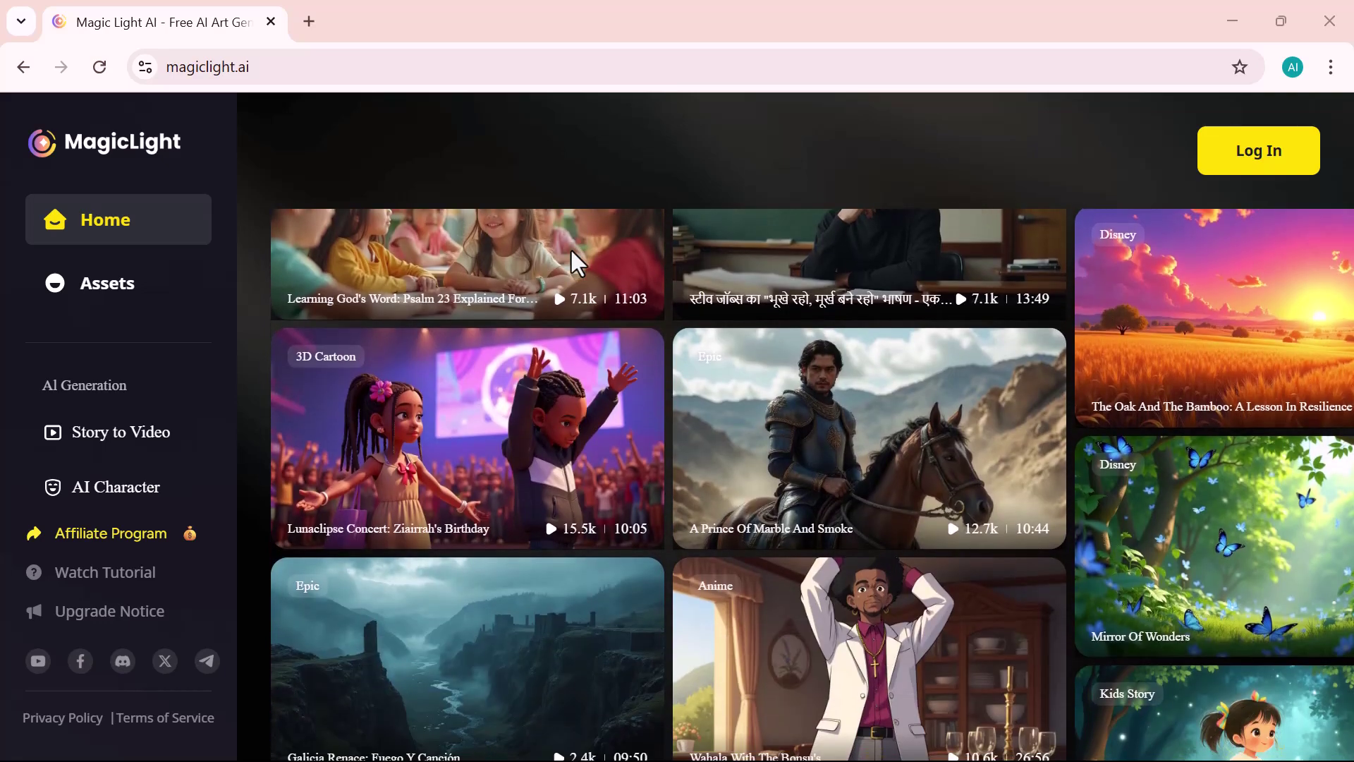
scroll(570, 248, "down", 2)
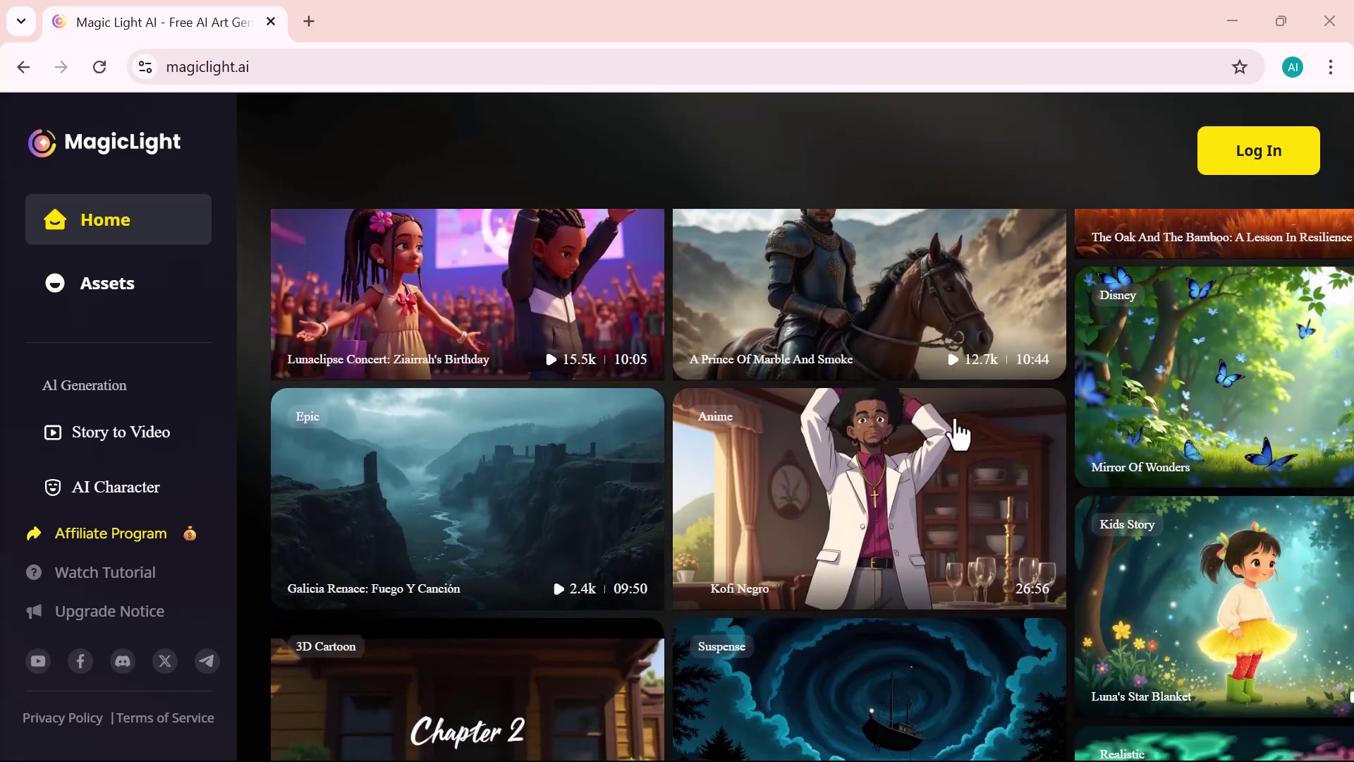
scroll(966, 434, "down", 8)
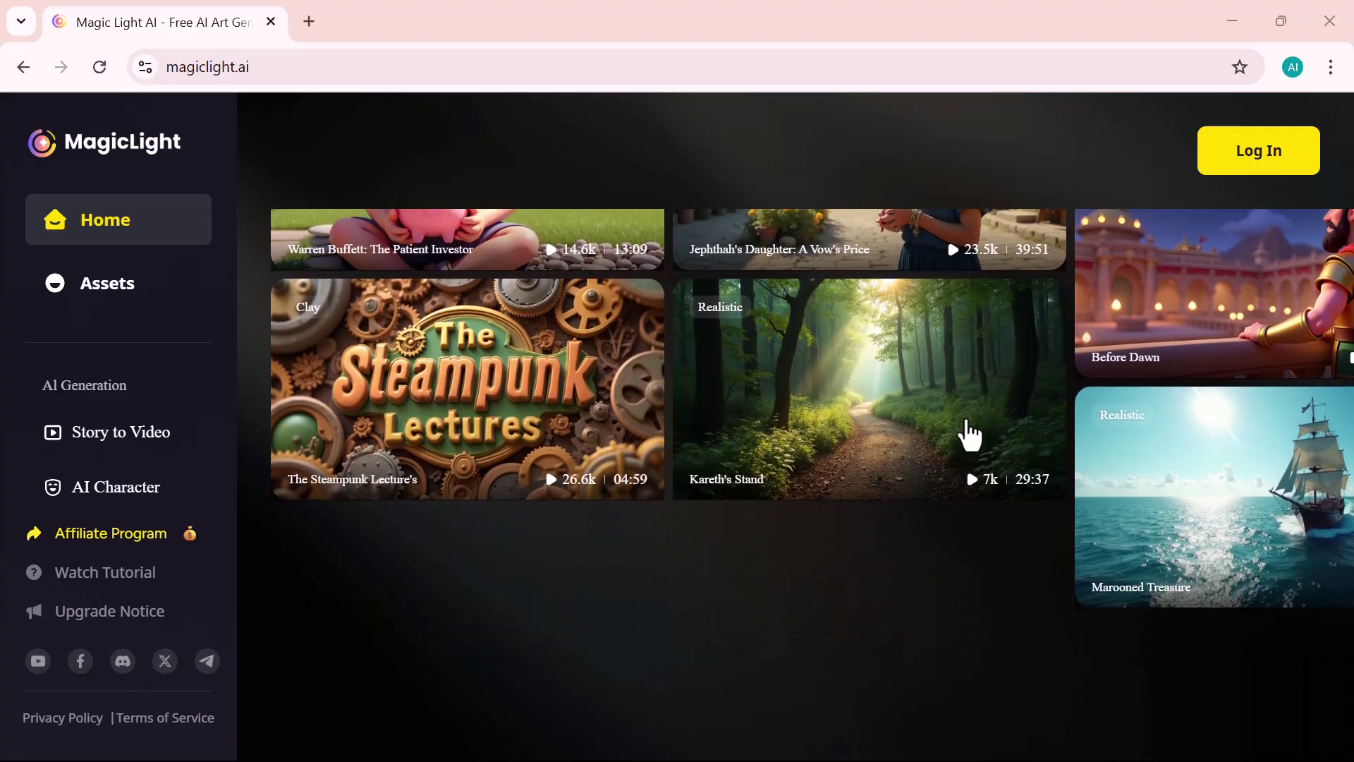